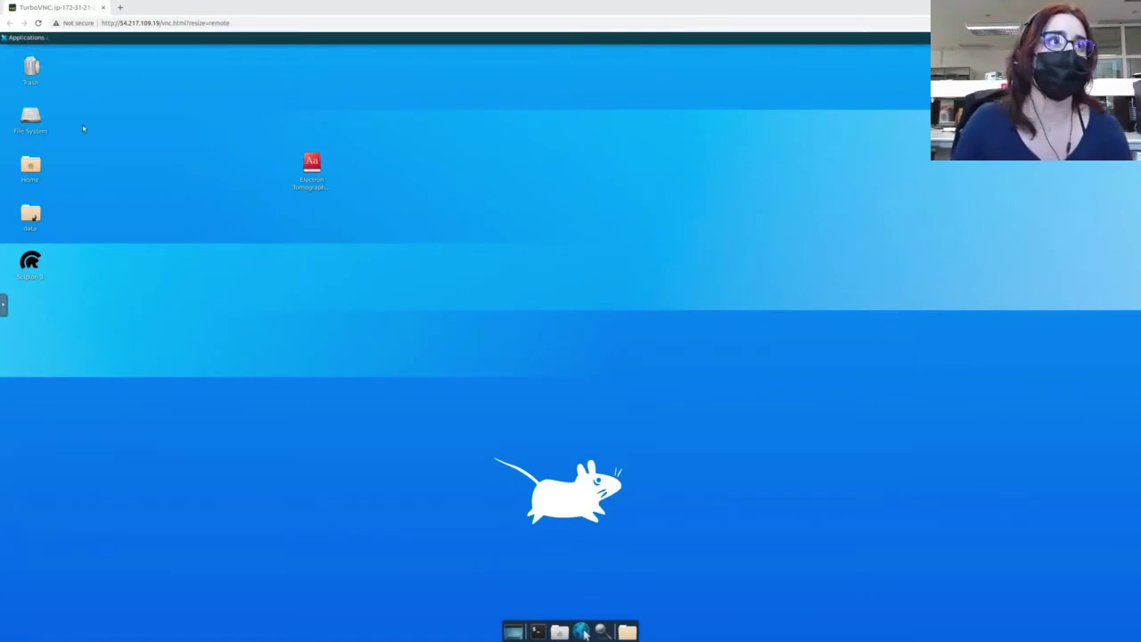
# Launch Scipion 3 from the desktop to show its project list
pyautogui.doubleClick(30, 261)
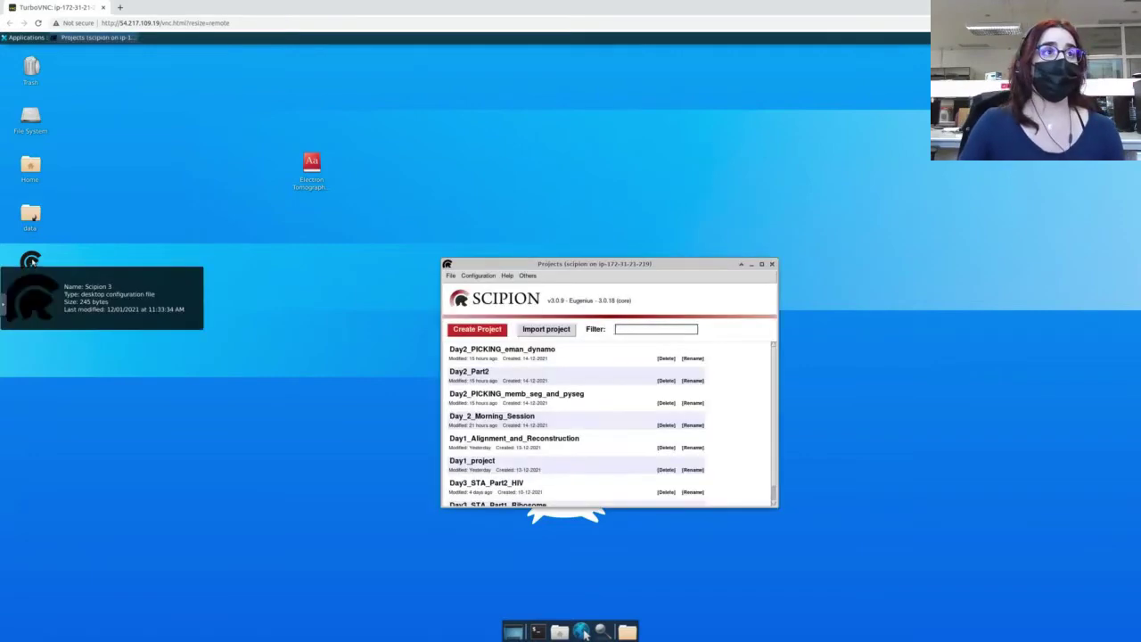
pyautogui.moveTo(30, 262)
pyautogui.mouseDown()
pyautogui.moveTo(94, 262)
pyautogui.moveTo(31, 264)
pyautogui.mouseUp()
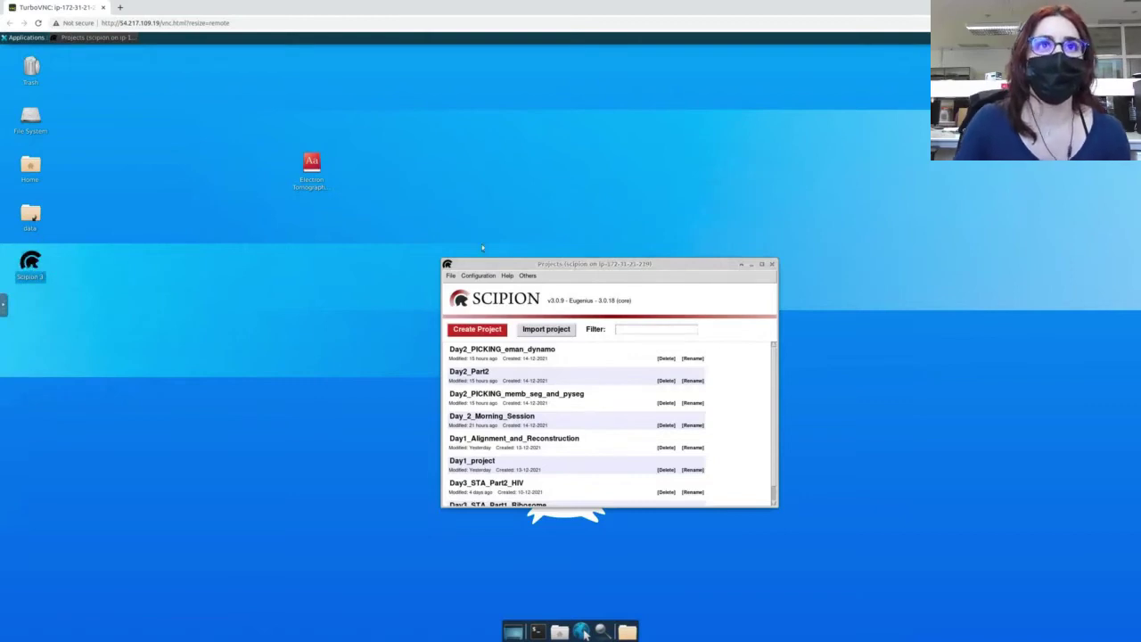
pyautogui.moveTo(593, 264); pyautogui.dragTo(598, 233)
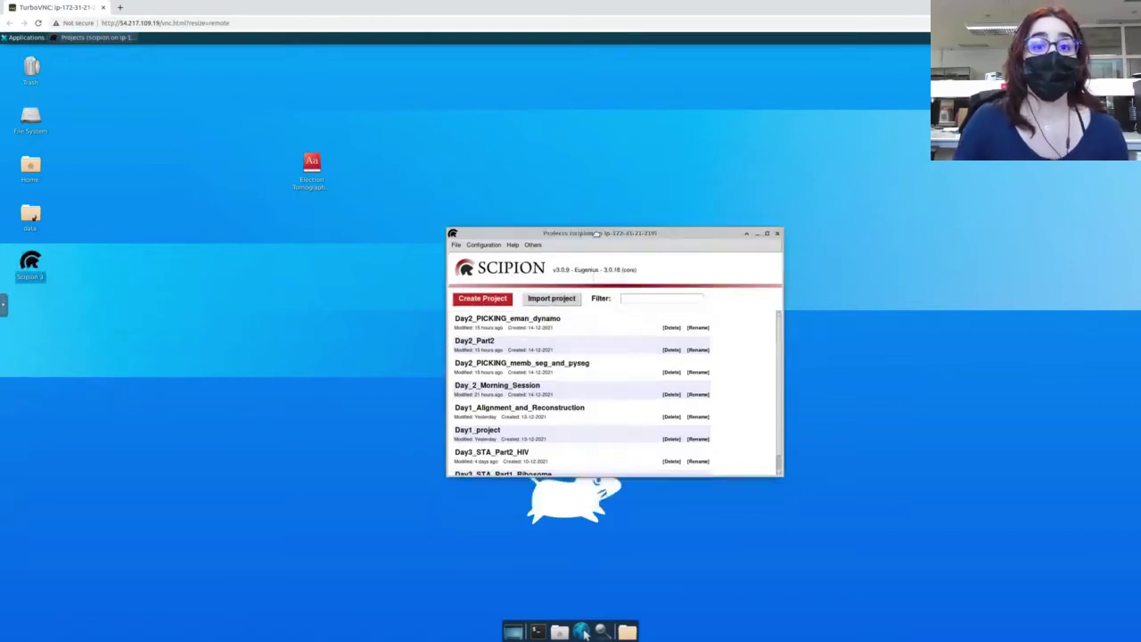
# Create a new project named Day3_Morning in the default project location
pyautogui.click(484, 300)
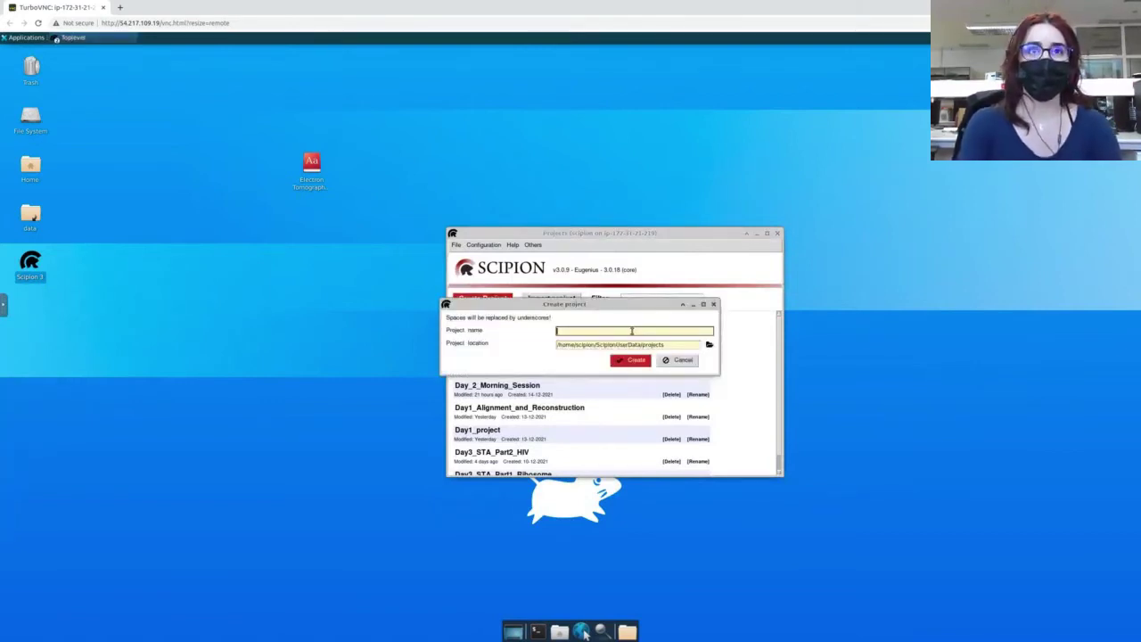
pyautogui.write('Day3')
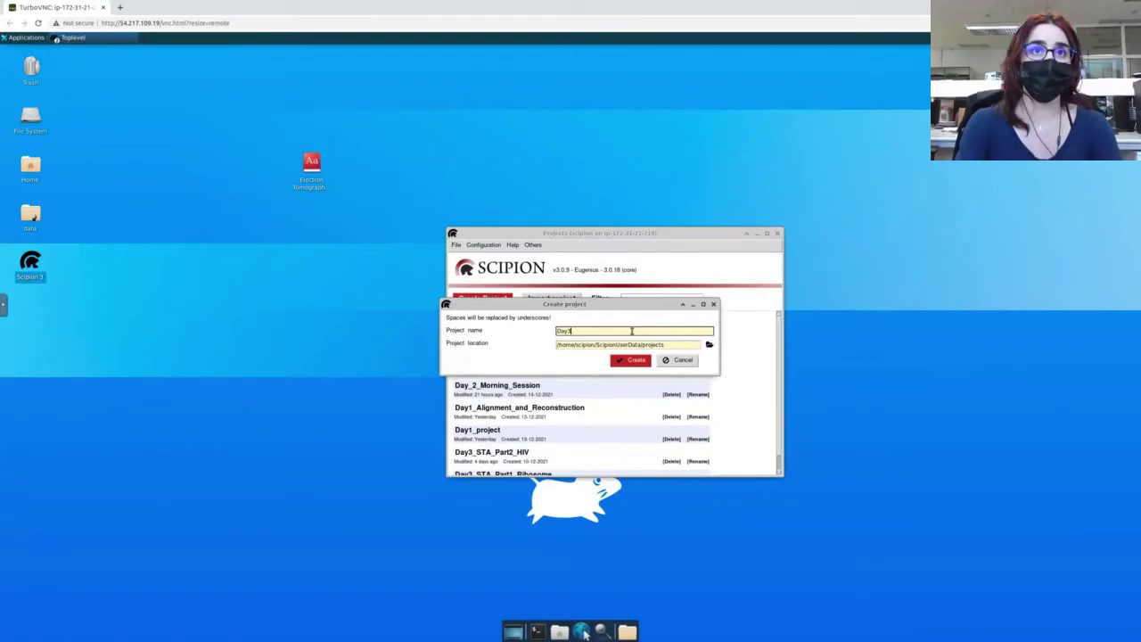
pyautogui.write('_Mo')
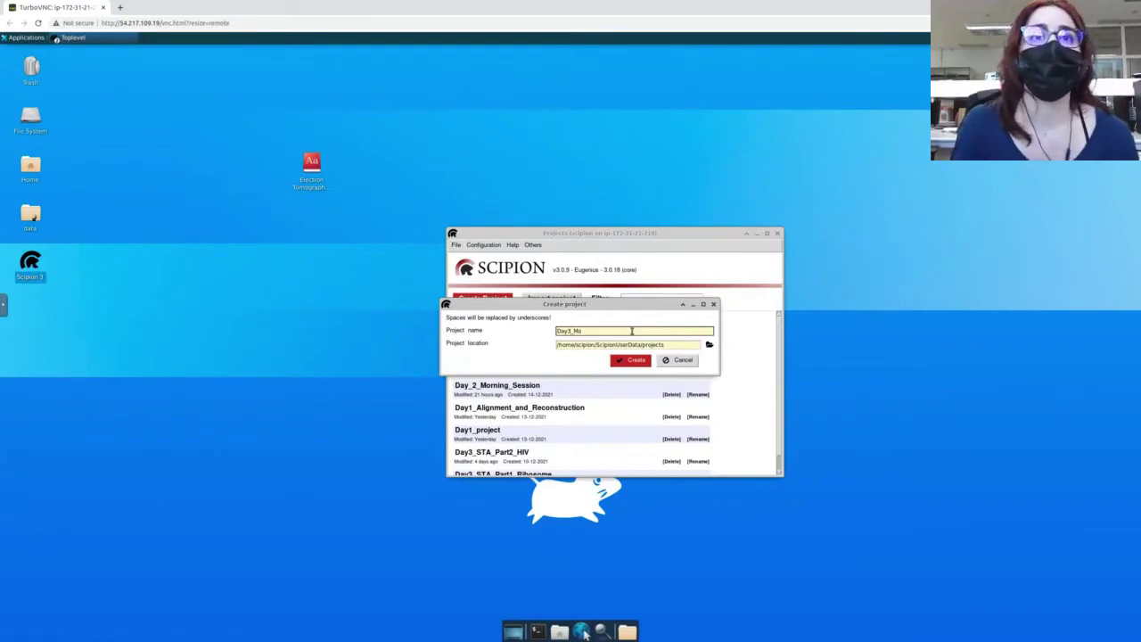
pyautogui.write('rning')
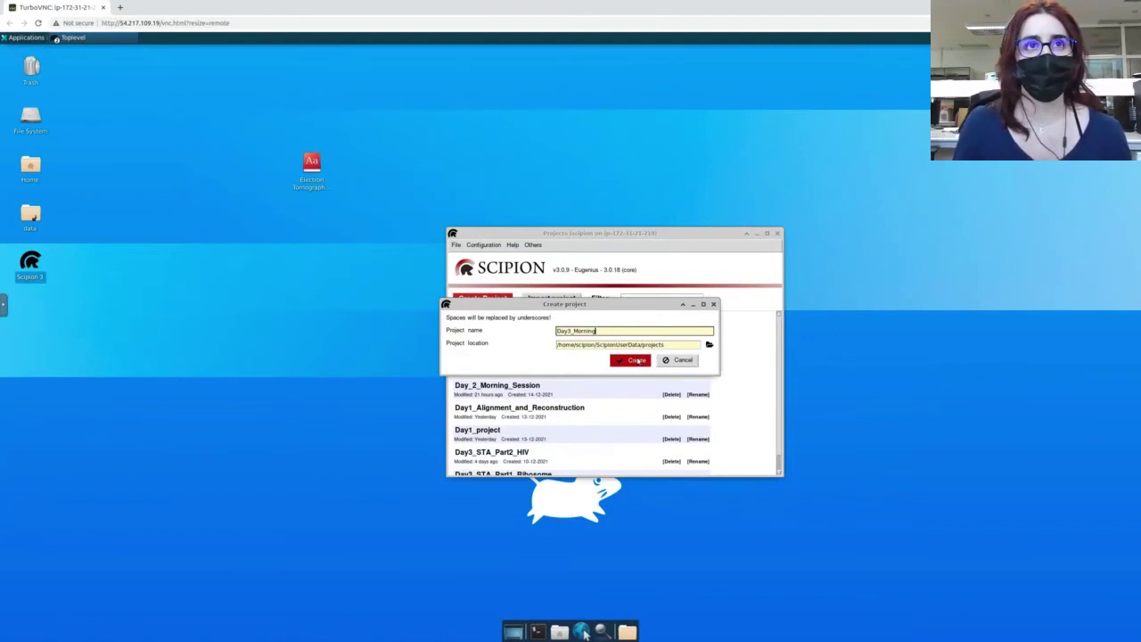
pyautogui.click(637, 360)
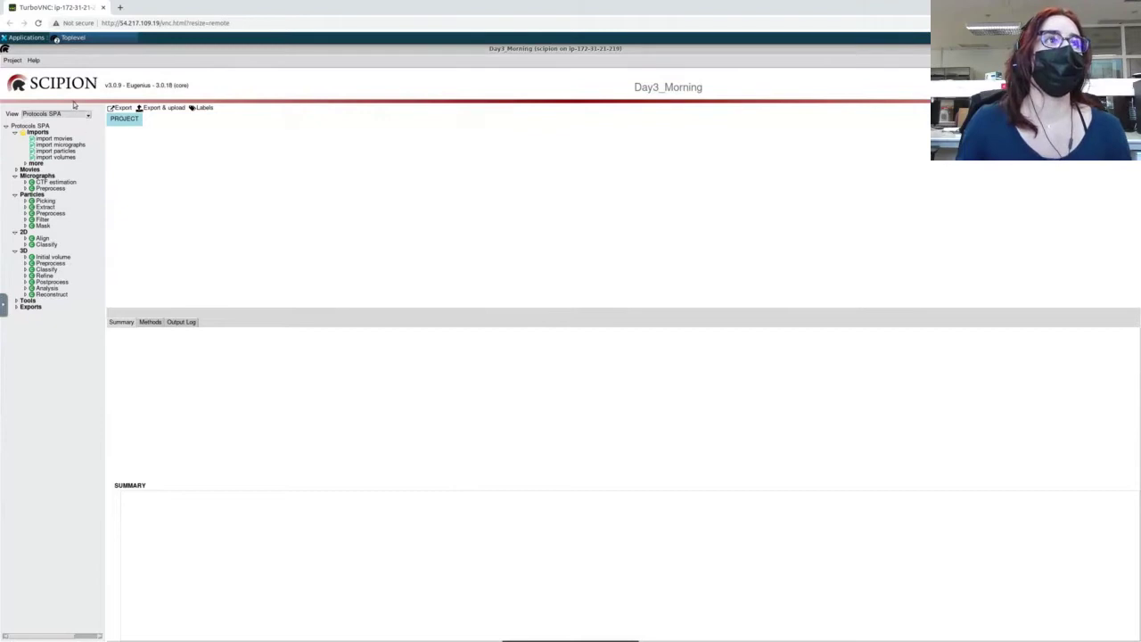
# Switch the protocol tree to the Tomography view and open the "tomo - import tomograms" protocol form
pyautogui.click(88, 116)
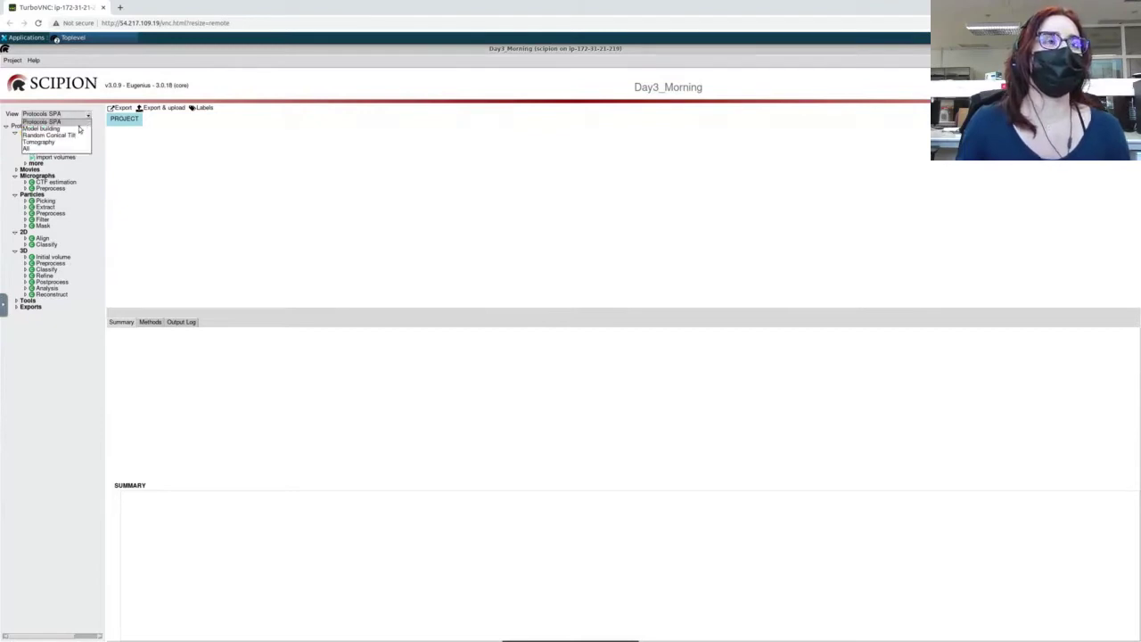
pyautogui.click(66, 143)
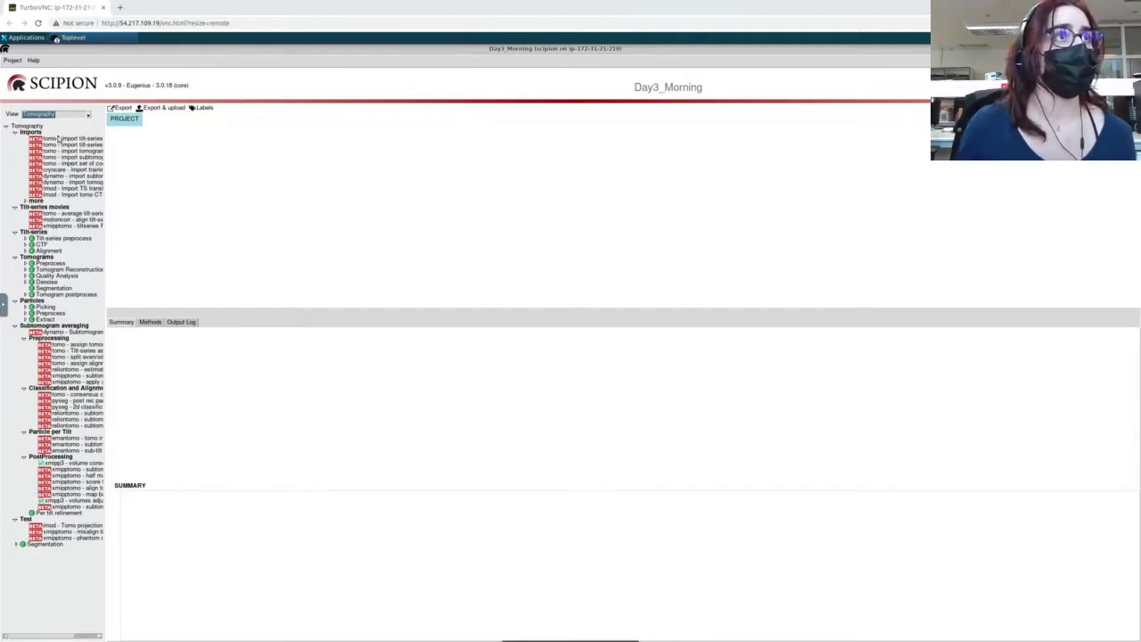
pyautogui.click(70, 152)
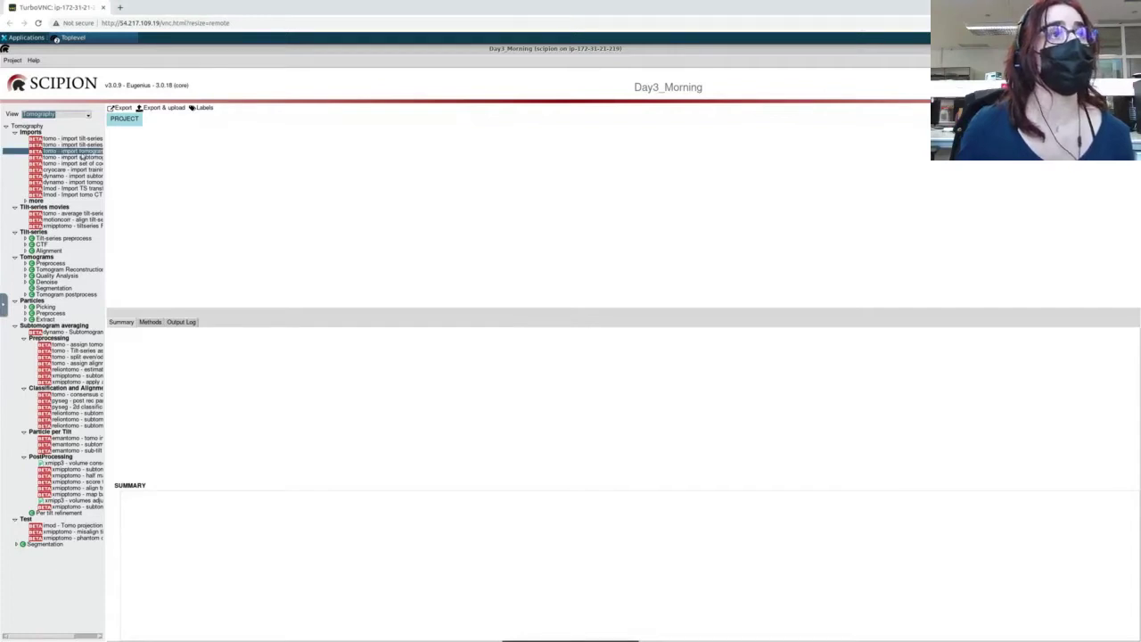
pyautogui.doubleClick(83, 153)
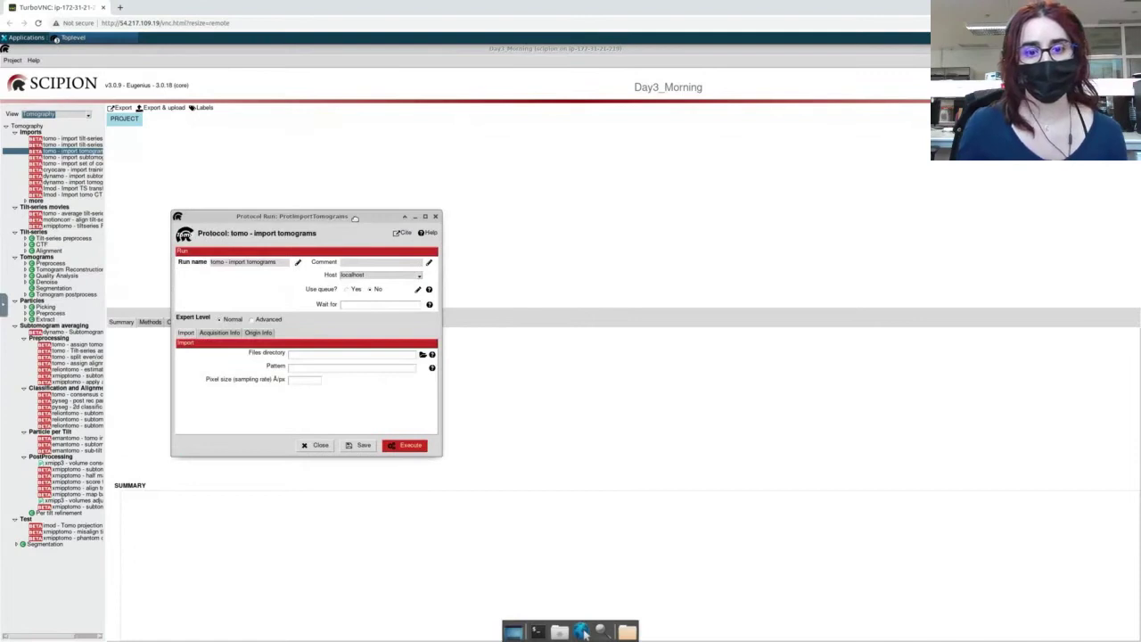
pyautogui.moveTo(355, 217); pyautogui.dragTo(431, 208)
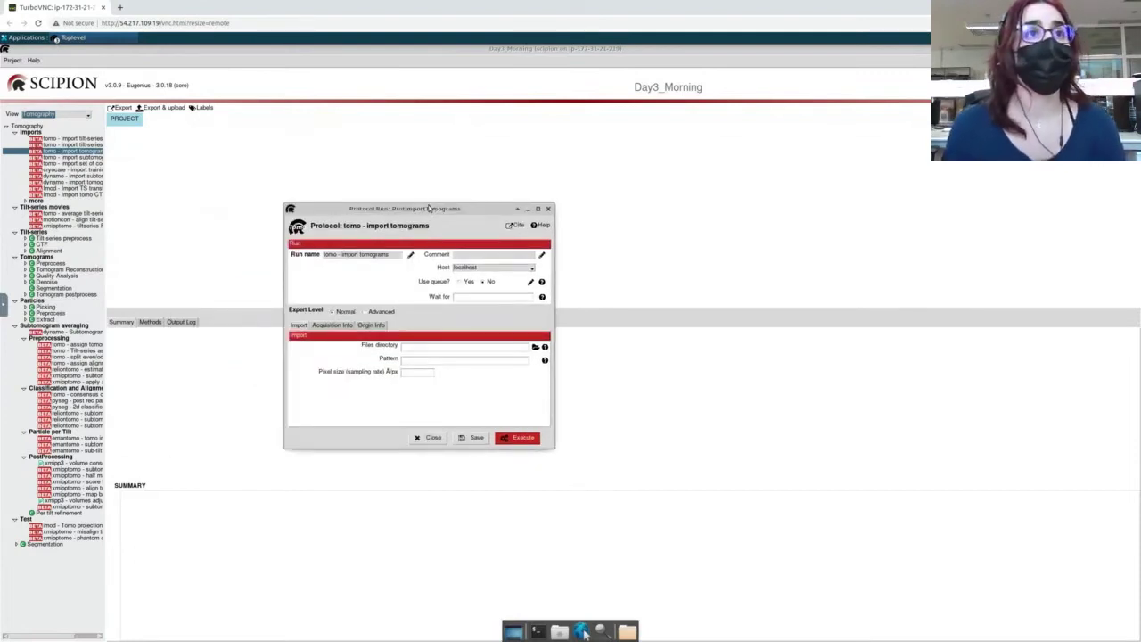
# Choose tomogram_Bin4.mrc from the scipion home folder's data/Day3/Ribosomes as the files directory for the tomogram import
pyautogui.click(536, 347)
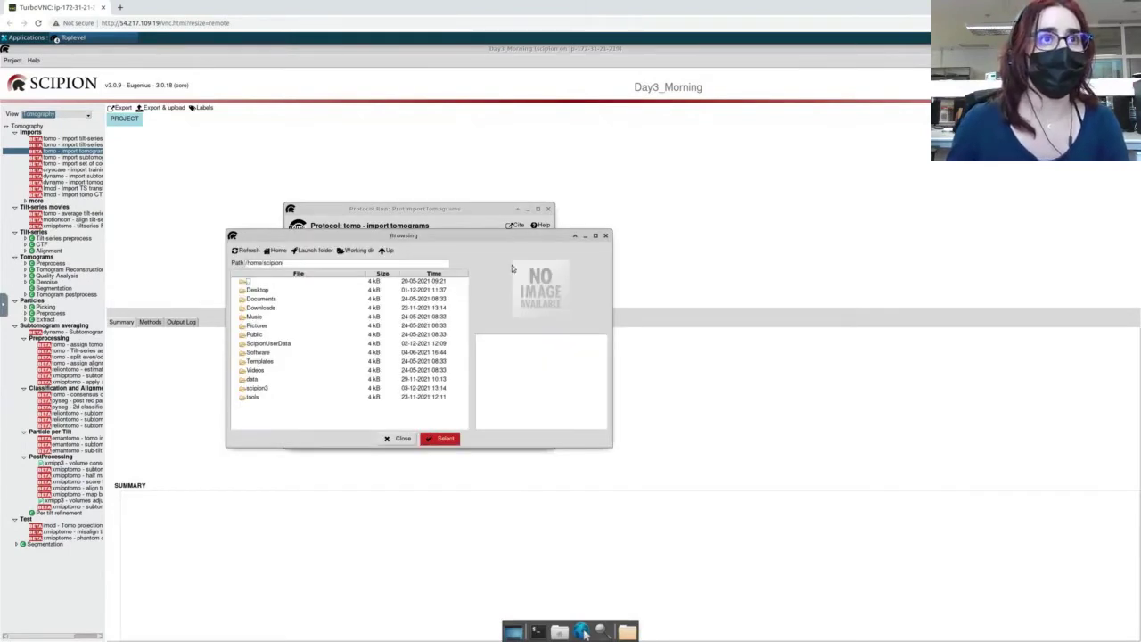
pyautogui.moveTo(525, 235); pyautogui.dragTo(624, 297)
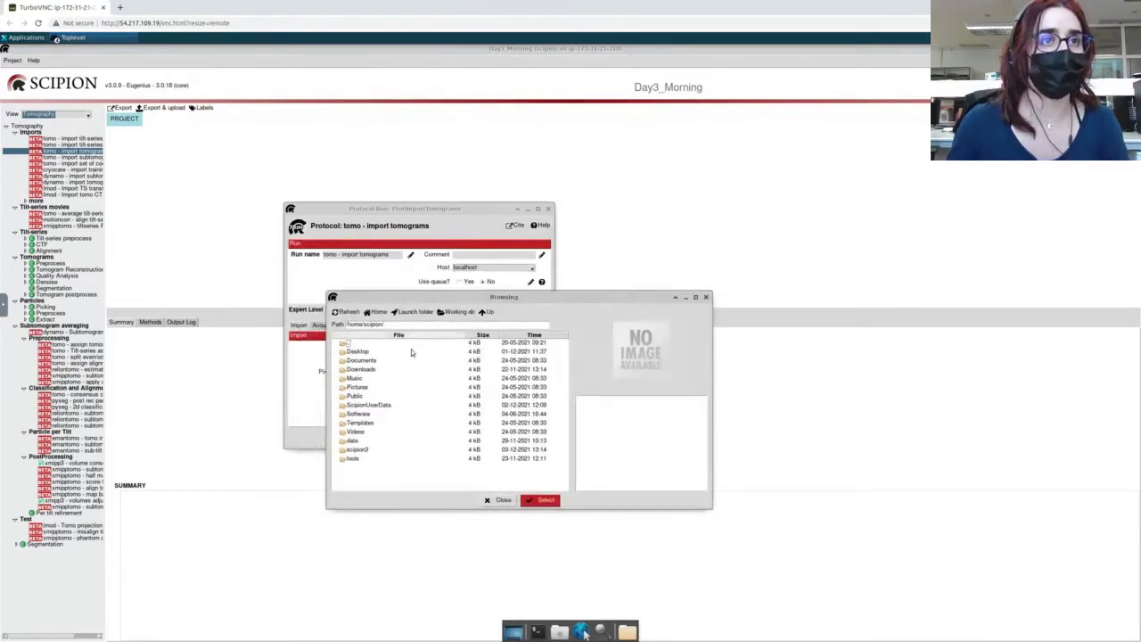
pyautogui.click(360, 443)
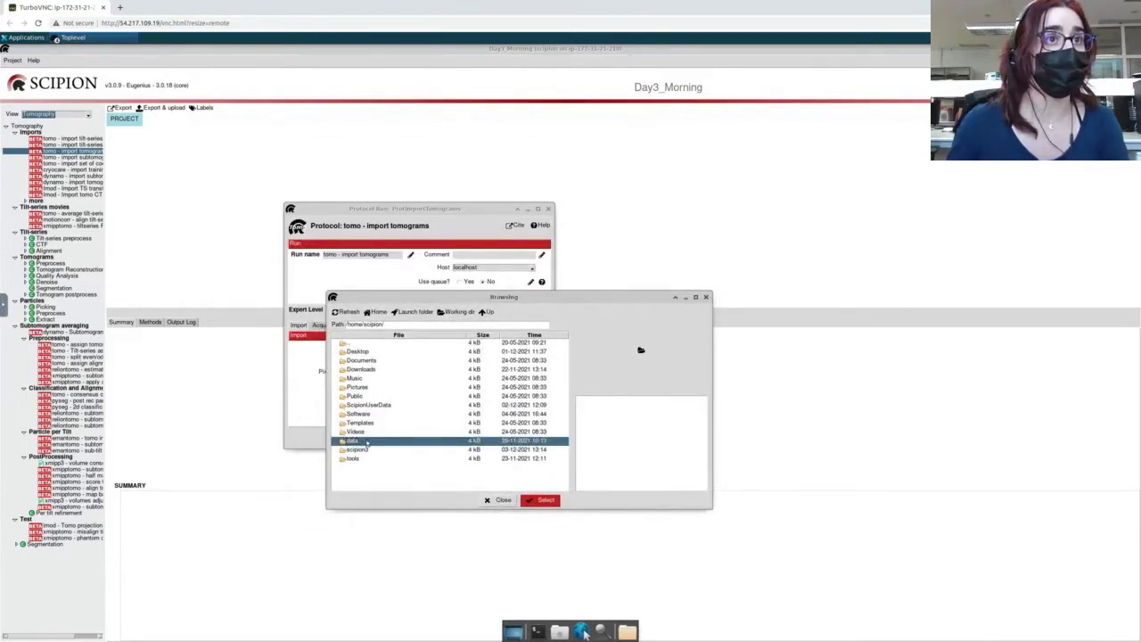
pyautogui.doubleClick(358, 441)
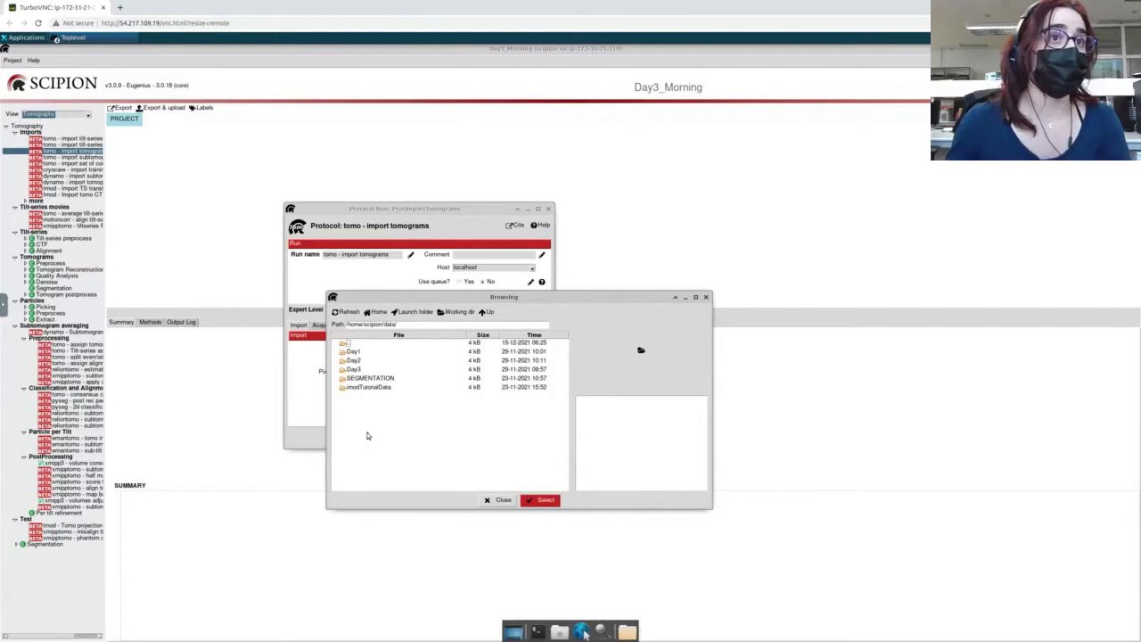
pyautogui.click(364, 371)
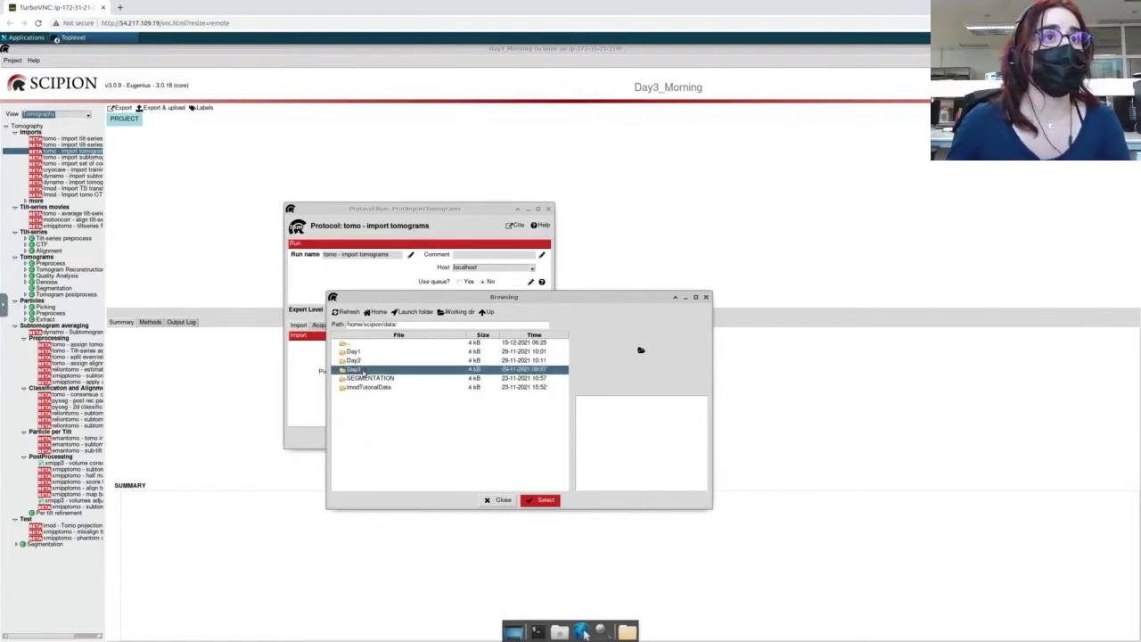
pyautogui.doubleClick(361, 371)
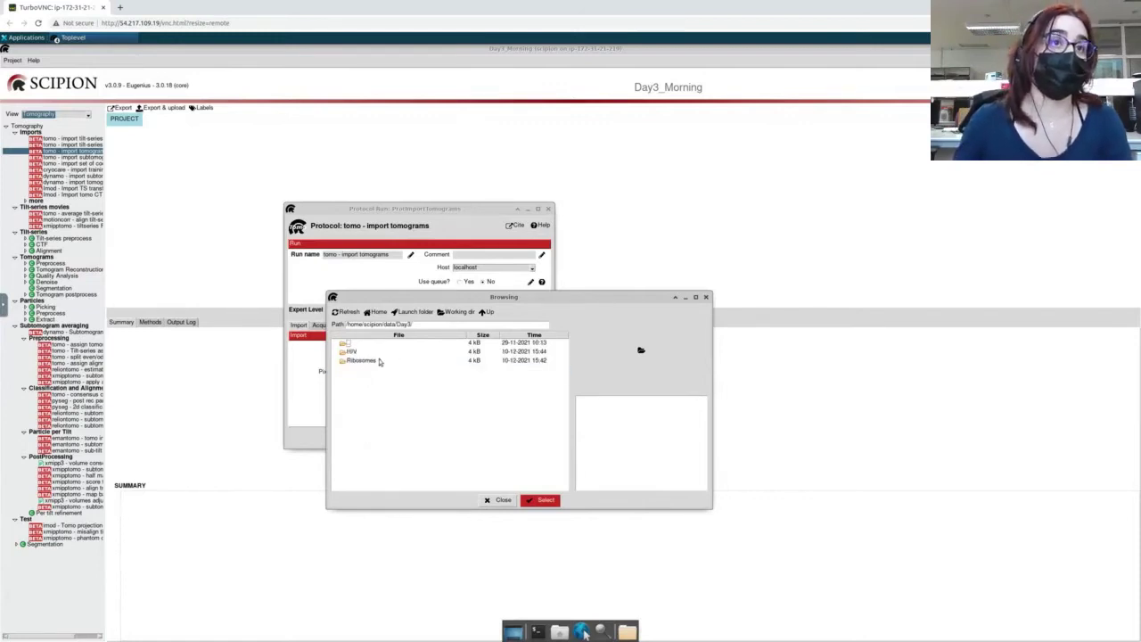
pyautogui.click(368, 364)
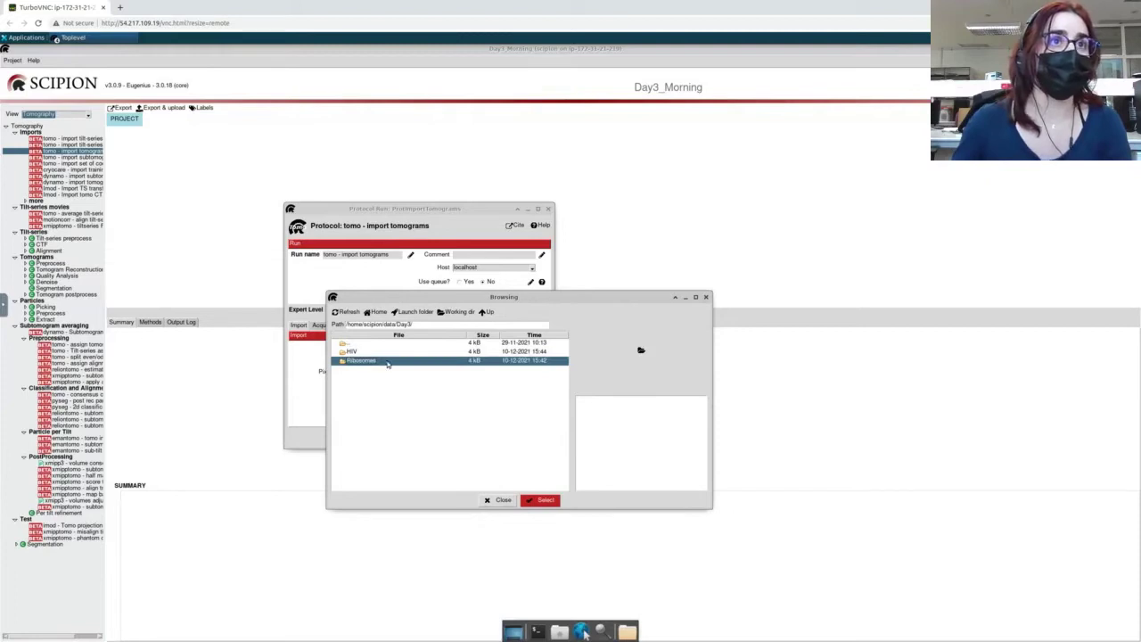
pyautogui.doubleClick(374, 362)
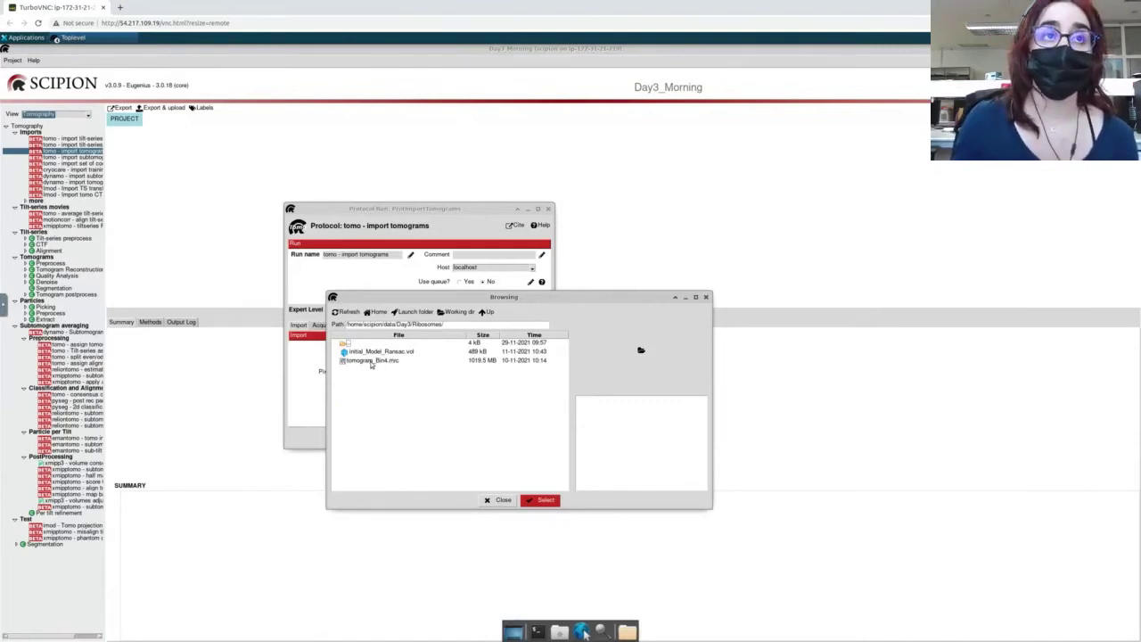
pyautogui.click(370, 360)
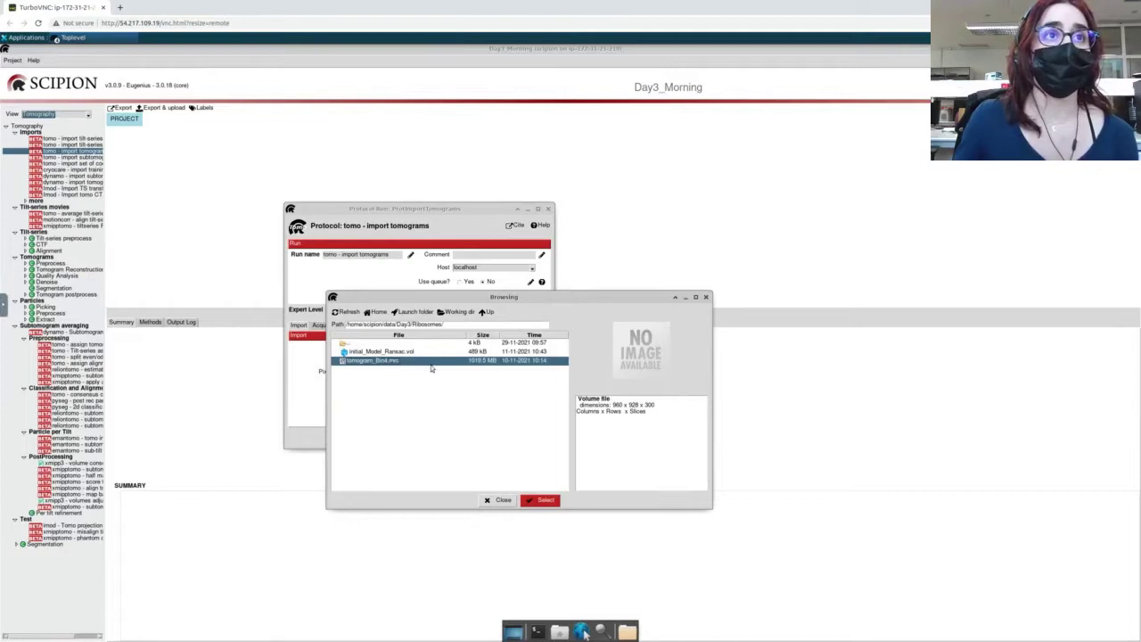
pyautogui.click(543, 501)
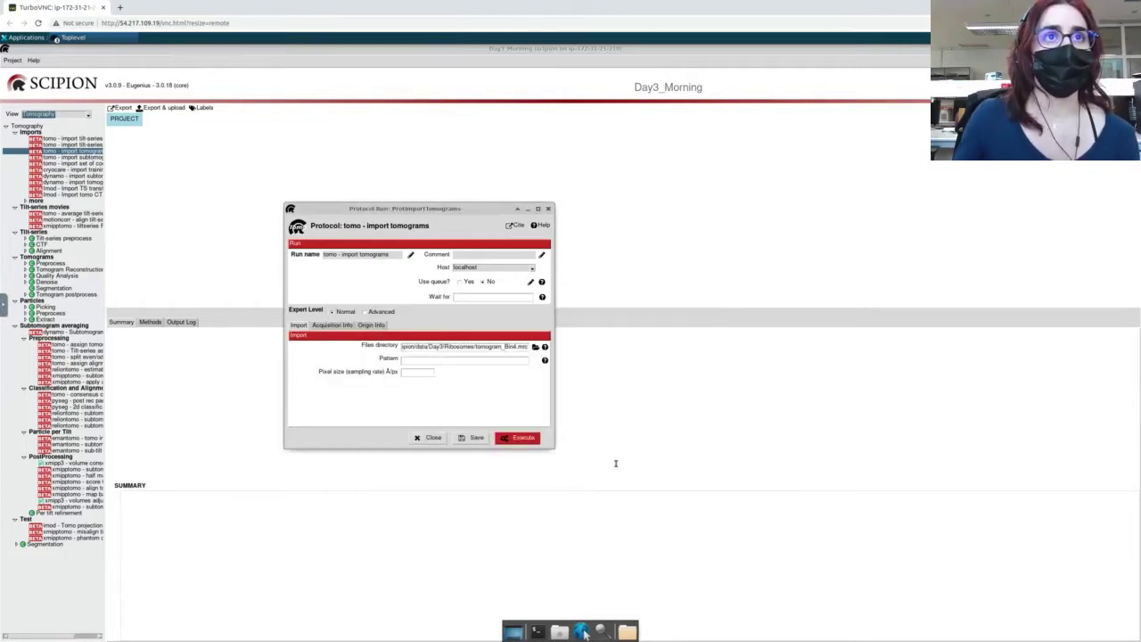
# Set the import's pixel size to 8.68 Å/px and execute the protocol
pyautogui.click(412, 374)
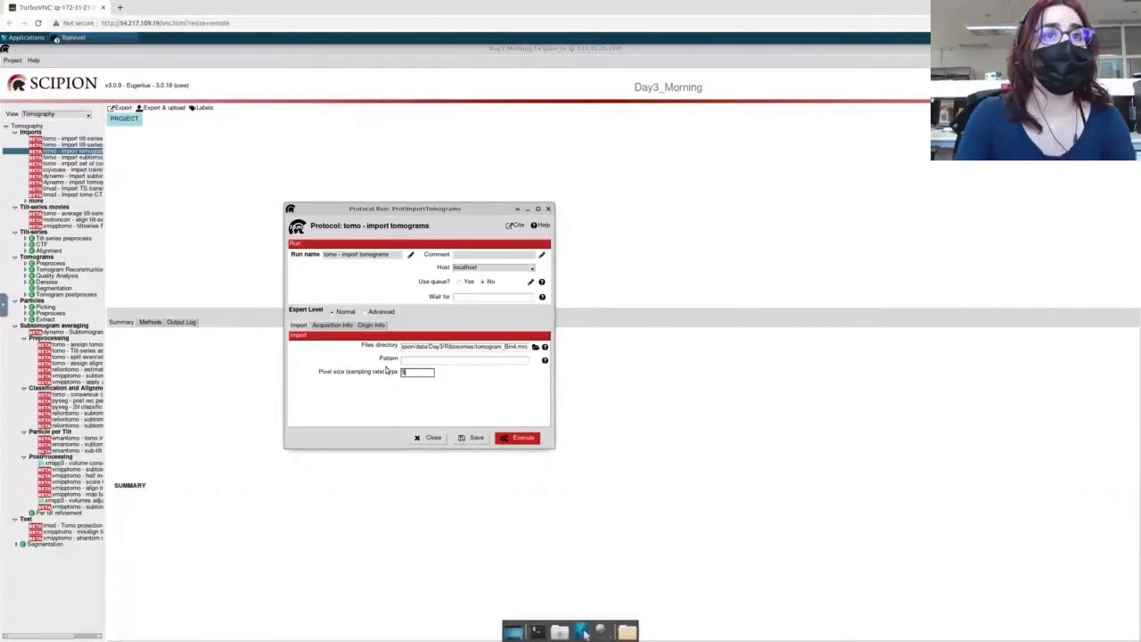
pyautogui.write('5.480')
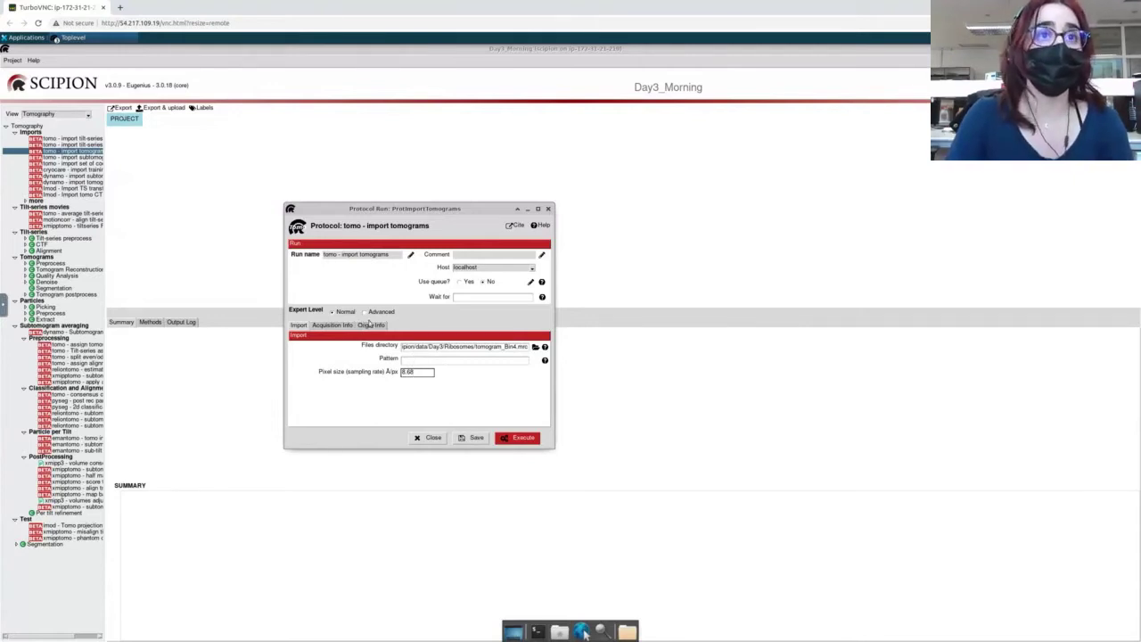
pyautogui.click(518, 439)
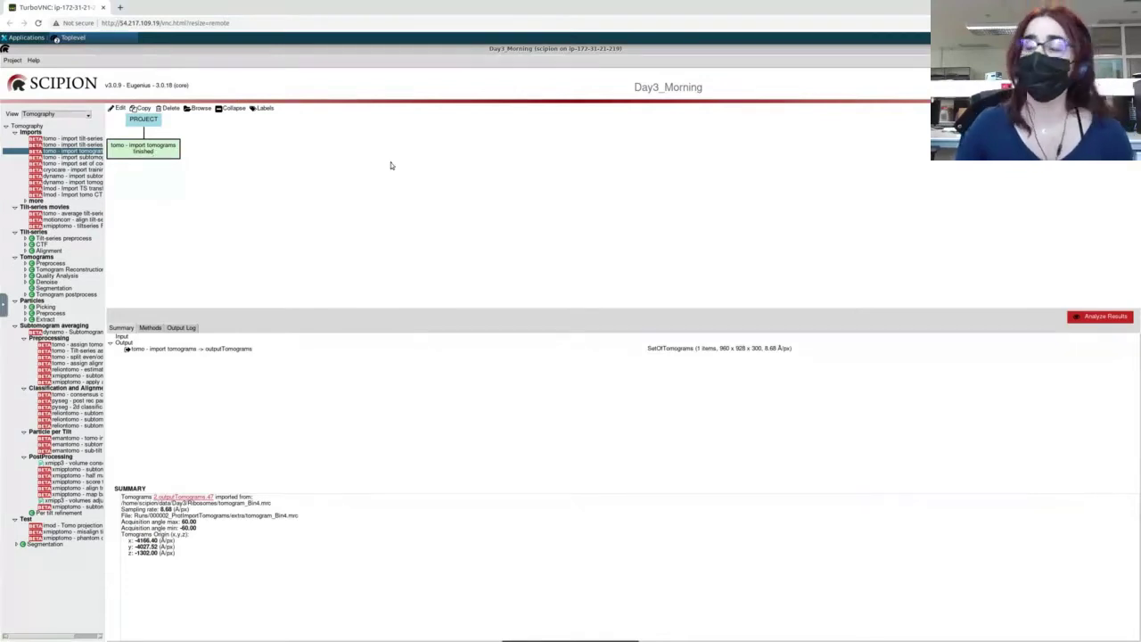
# Open the imported tomogram from the analysis results, look through its slice gallery, and close the gallery
pyautogui.click(1100, 316)
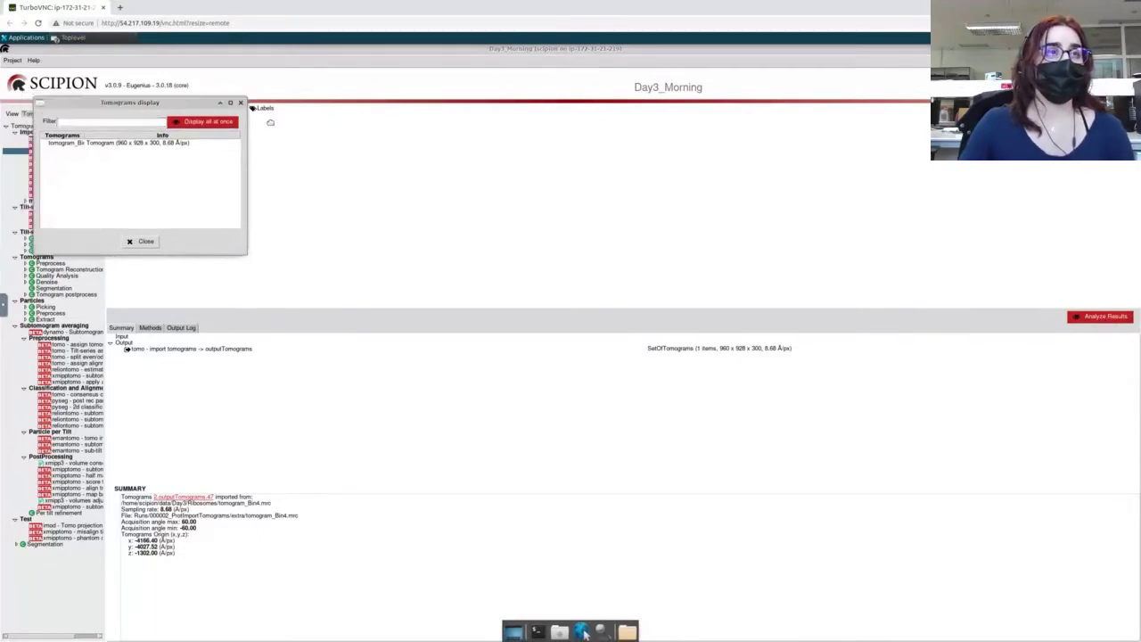
pyautogui.moveTo(184, 101); pyautogui.dragTo(301, 127)
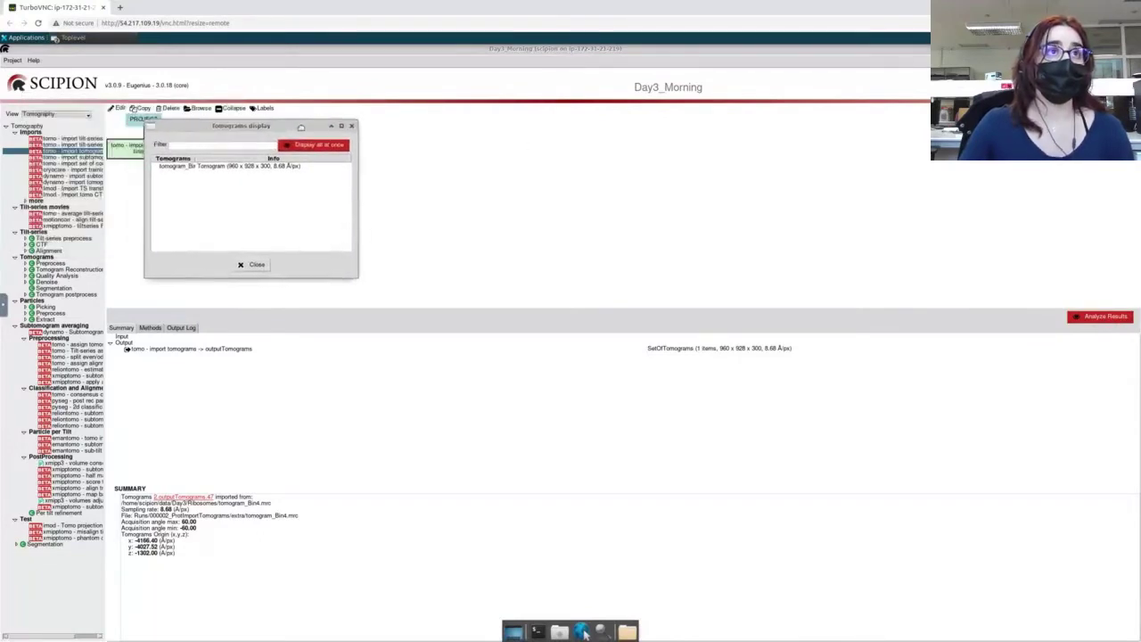
pyautogui.click(232, 167)
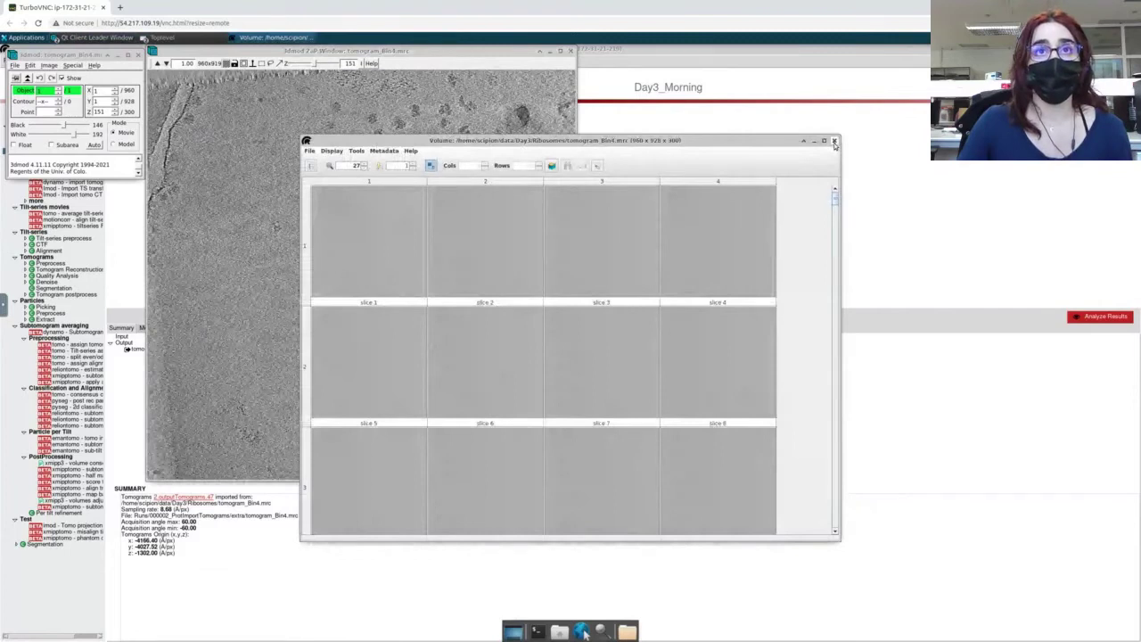
pyautogui.moveTo(835, 201); pyautogui.dragTo(835, 313)
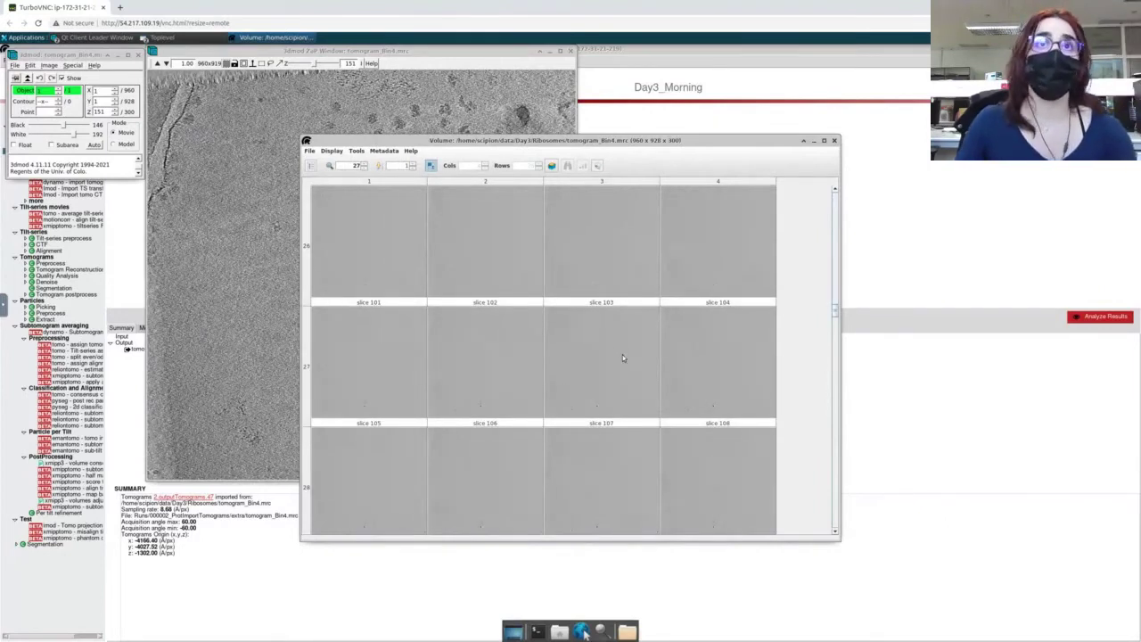
pyautogui.click(835, 142)
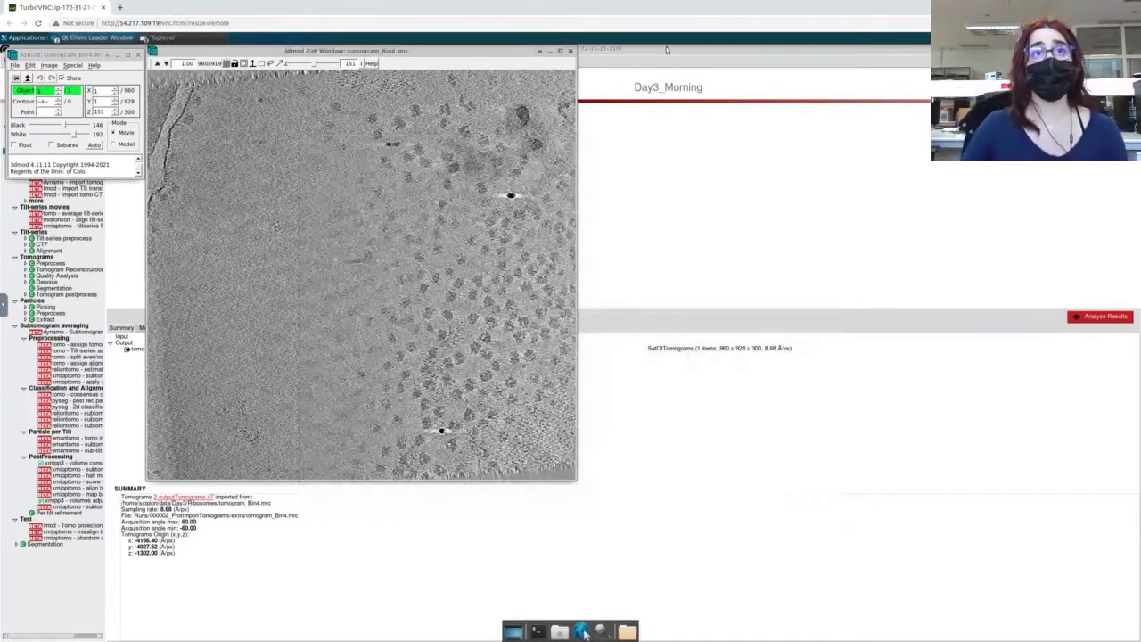
# Step through the tomogram's Z slices in the 3dmod ZaP window, down to slice 124, to examine the ribosomes
pyautogui.click(666, 46)
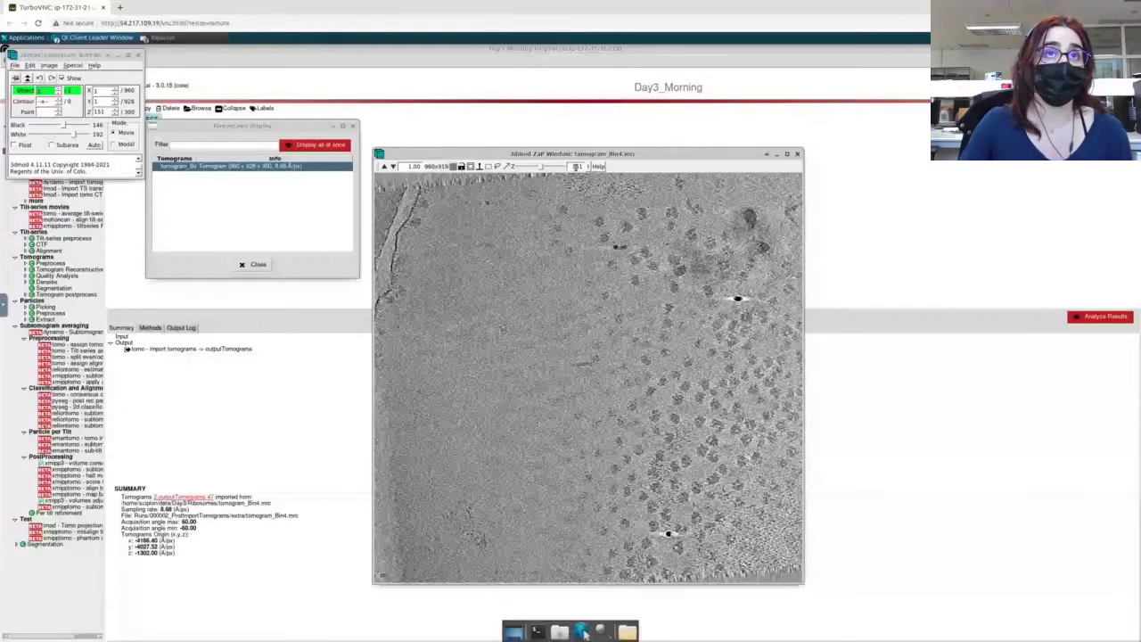
pyautogui.doubleClick(578, 167)
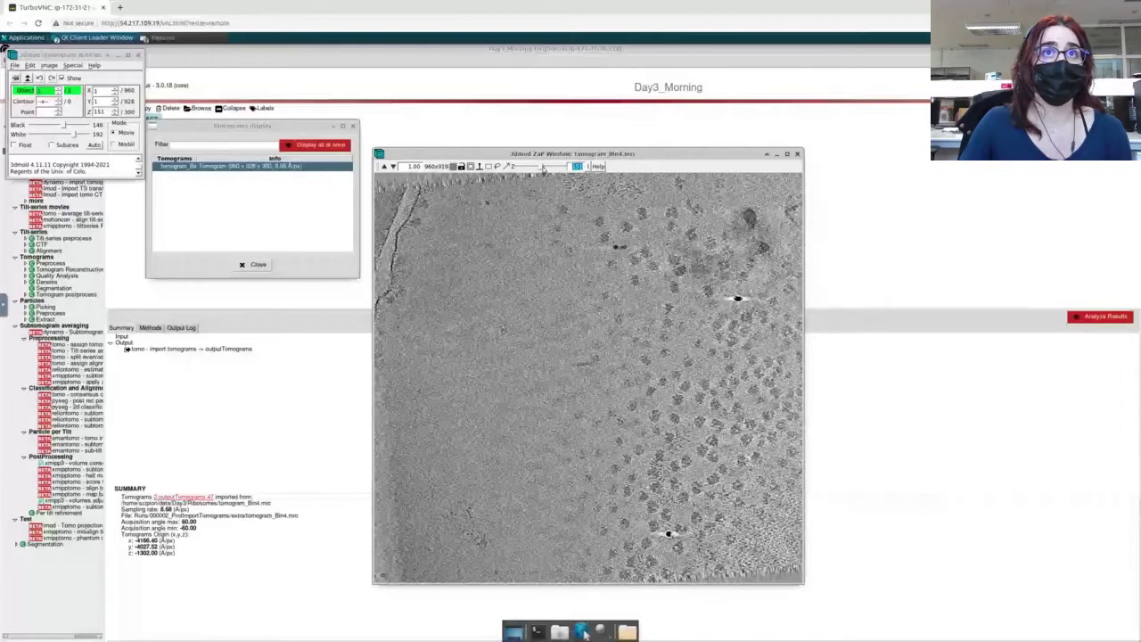
pyautogui.moveTo(543, 168); pyautogui.dragTo(543, 170)
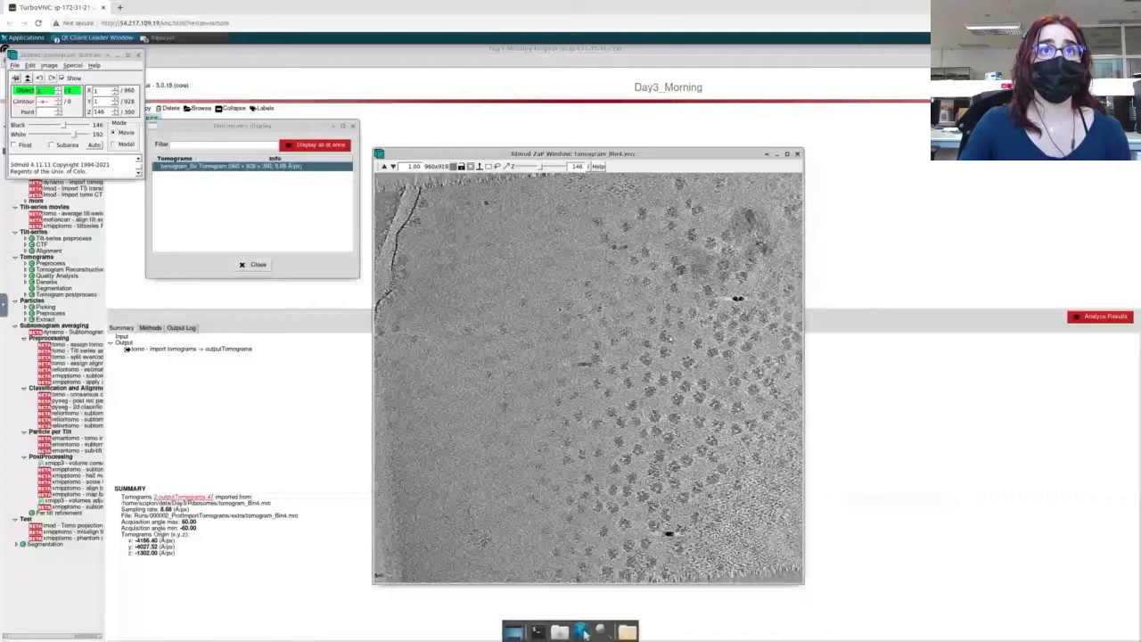
pyautogui.scroll(-10, 584, 365)
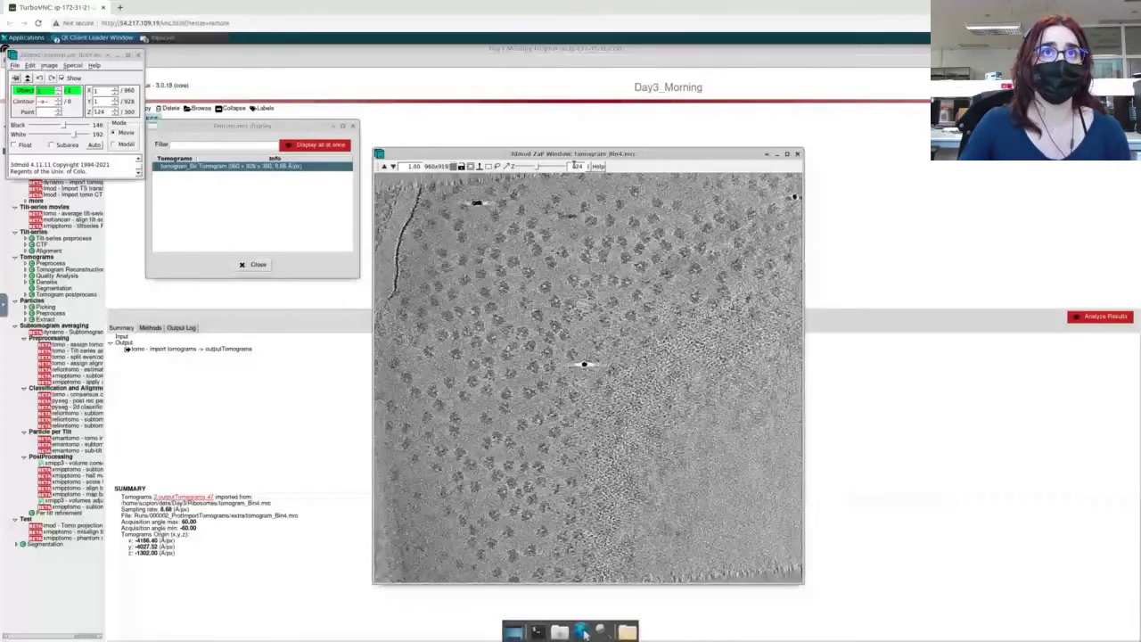
# Look through the tomogram's remaining Z slices down to slice 1, close the ZaP window and return to the project's tomogram import
pyautogui.scroll(-10, 584, 365)
pyautogui.scroll(-10, 582, 186)
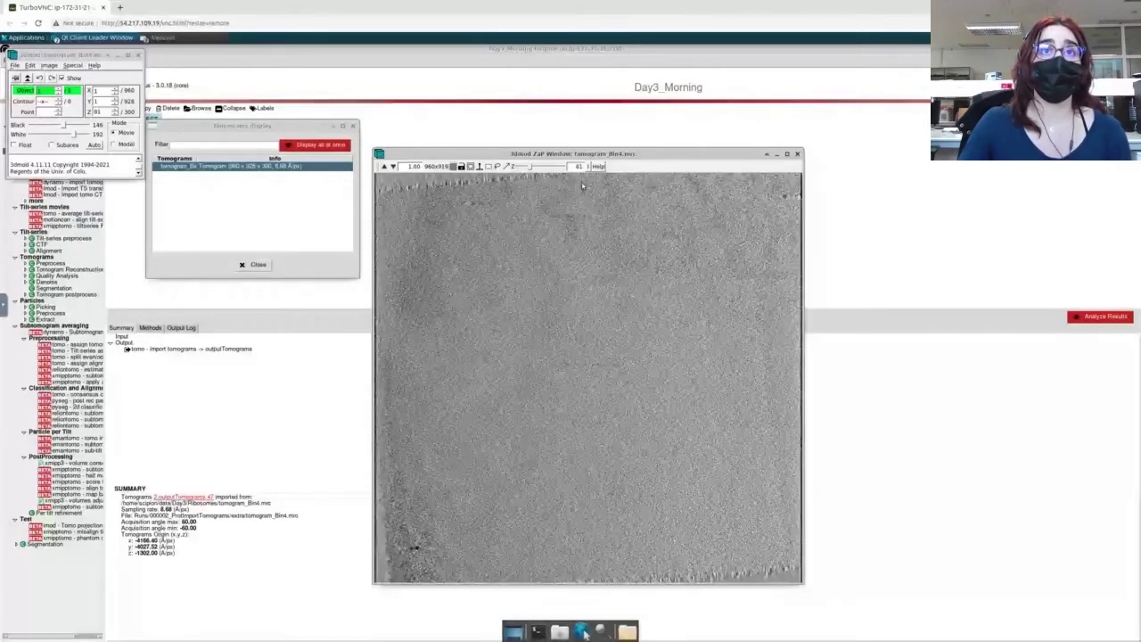
pyautogui.scroll(-10, 582, 186)
pyautogui.scroll(-10, 548, 205)
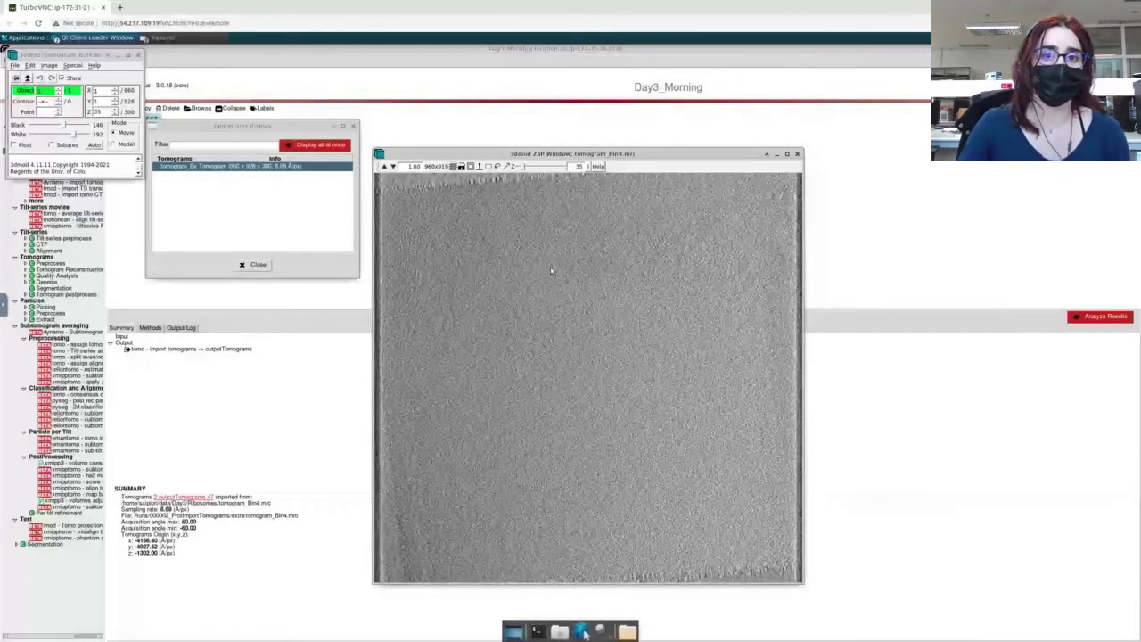
pyautogui.scroll(-15, 579, 285)
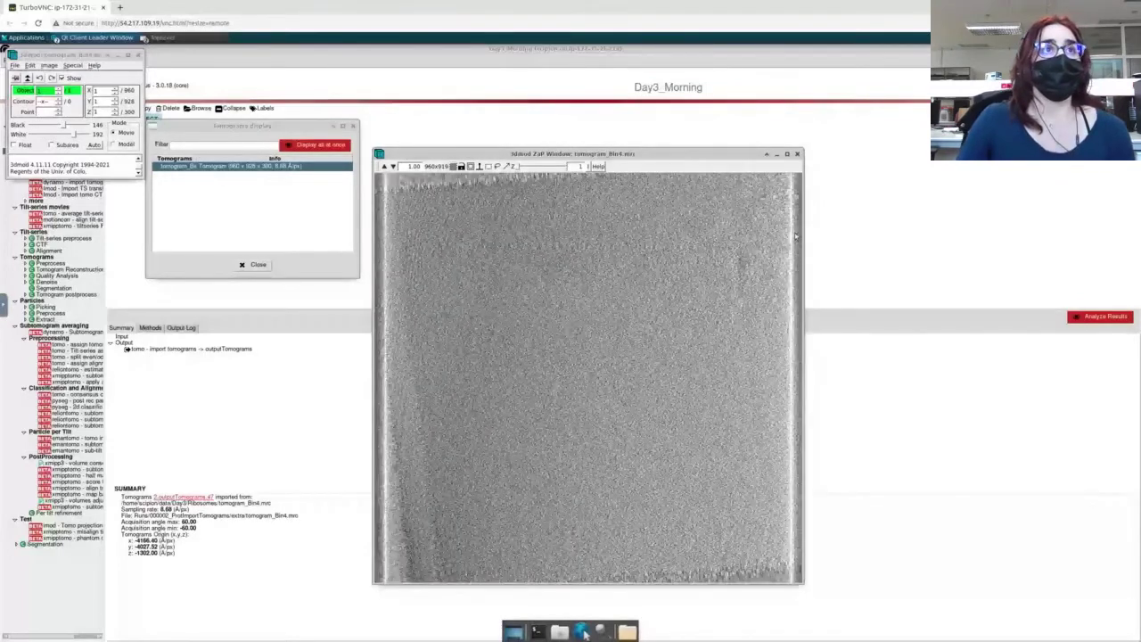
pyautogui.click(797, 154)
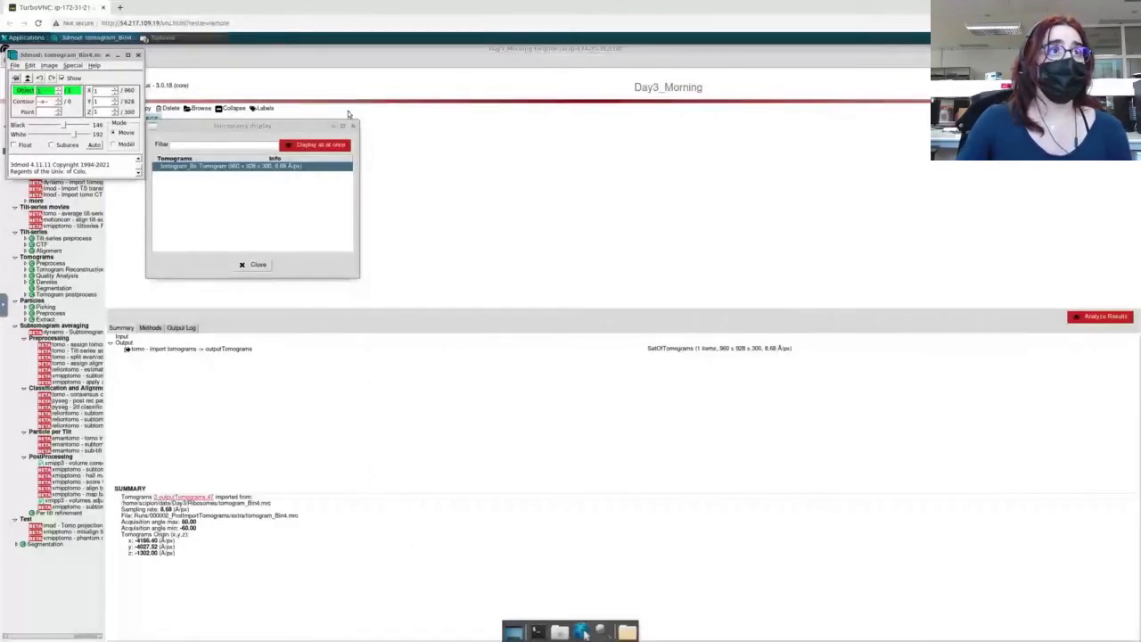
pyautogui.click(160, 150)
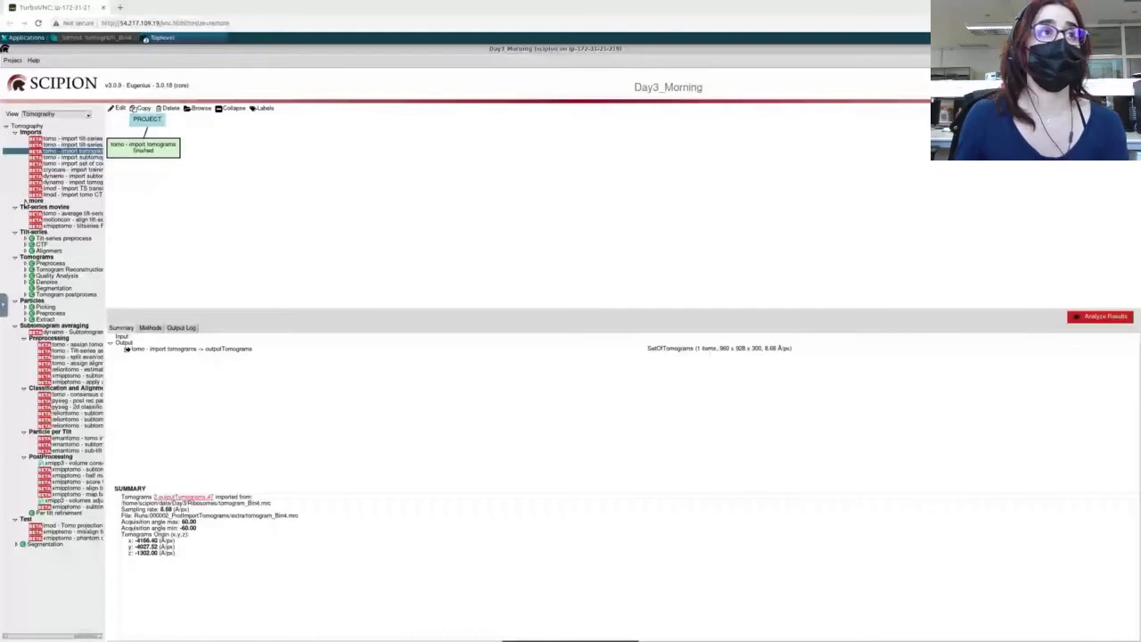
# Start an import volumes protocol and choose initial_Model_Ransac.vol from data/Day3/Ribosomes as its files directory
pyautogui.click(27, 201)
pyautogui.click(89, 206)
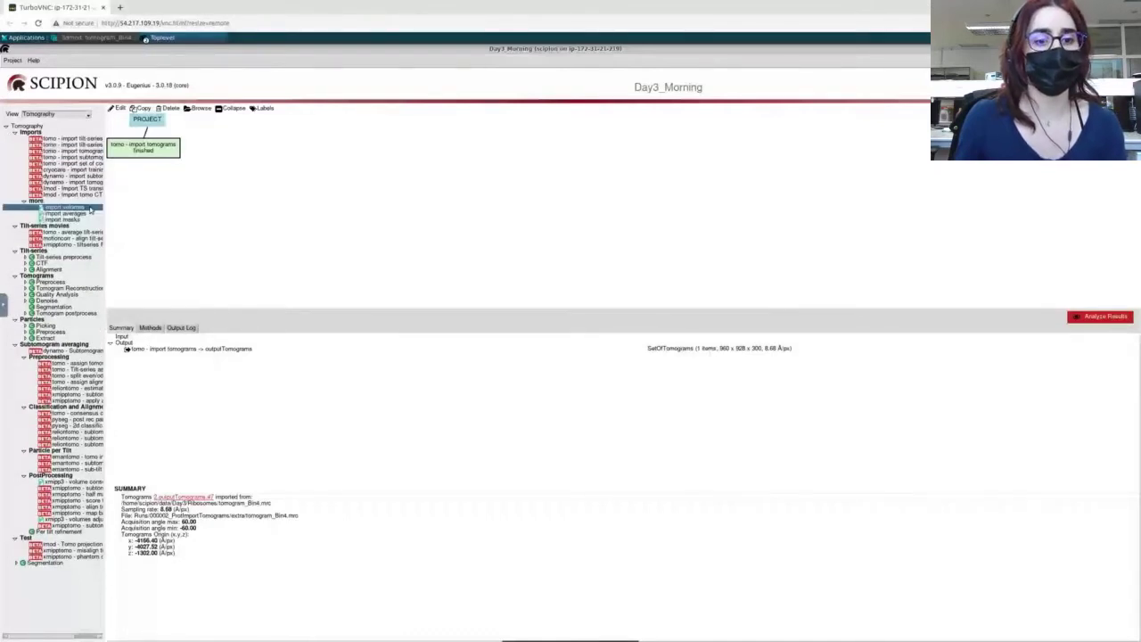
pyautogui.doubleClick(89, 208)
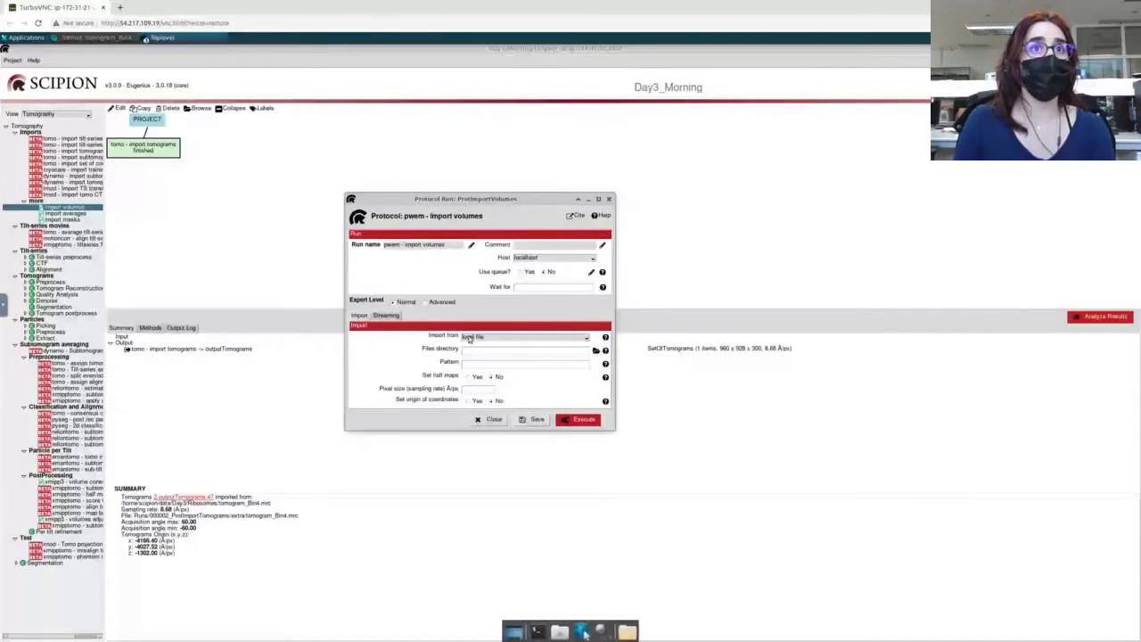
pyautogui.click(596, 351)
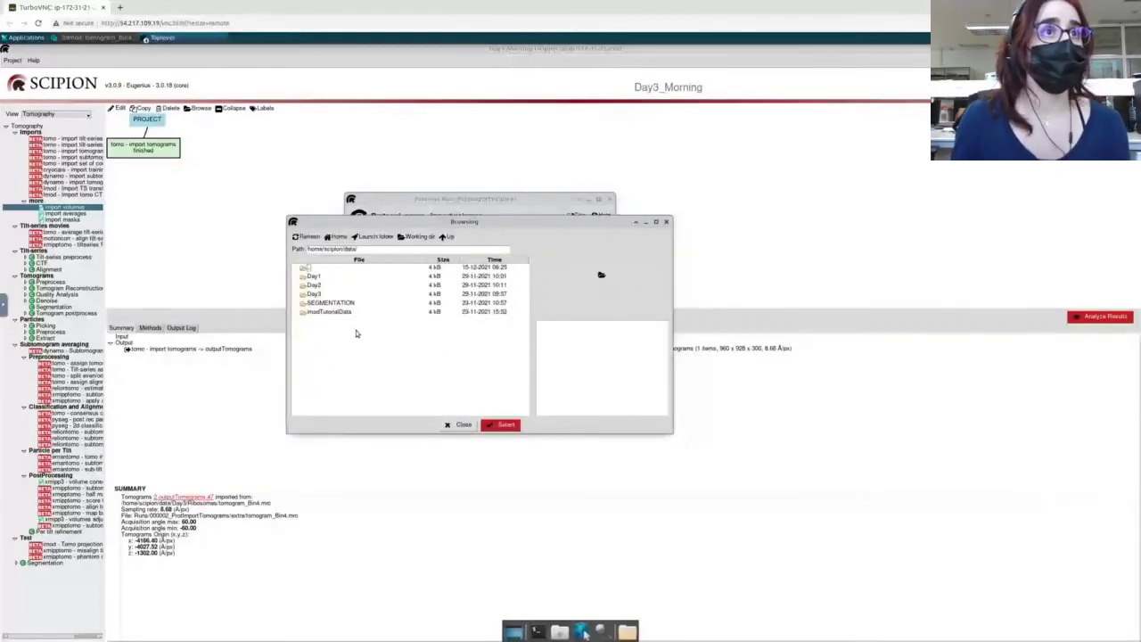
pyautogui.doubleClick(332, 292)
pyautogui.doubleClick(334, 289)
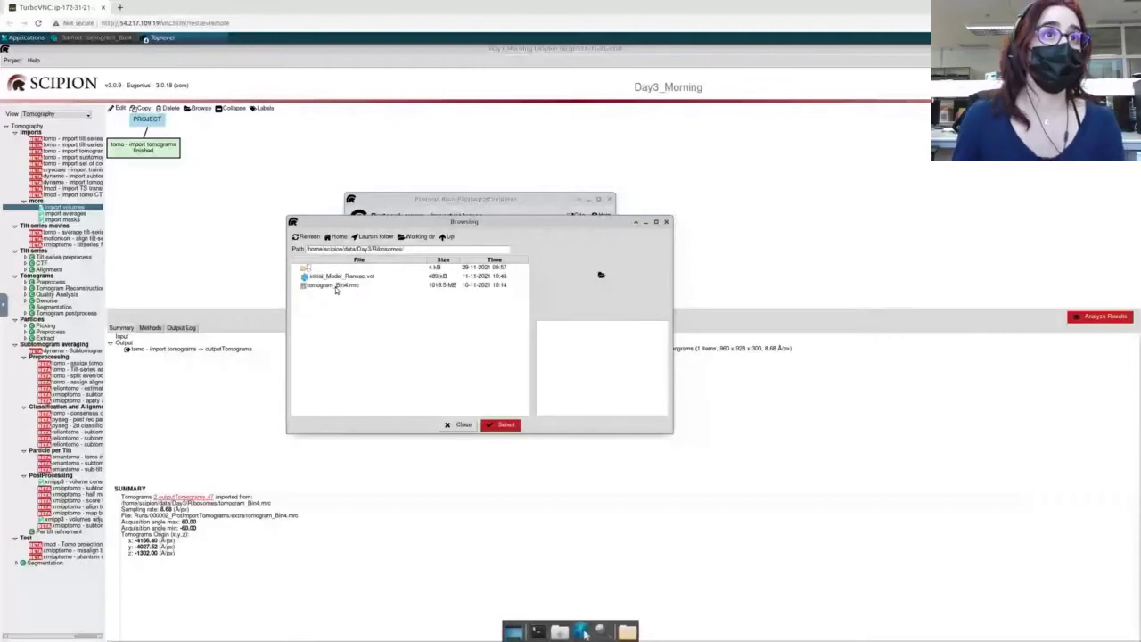
pyautogui.click(385, 278)
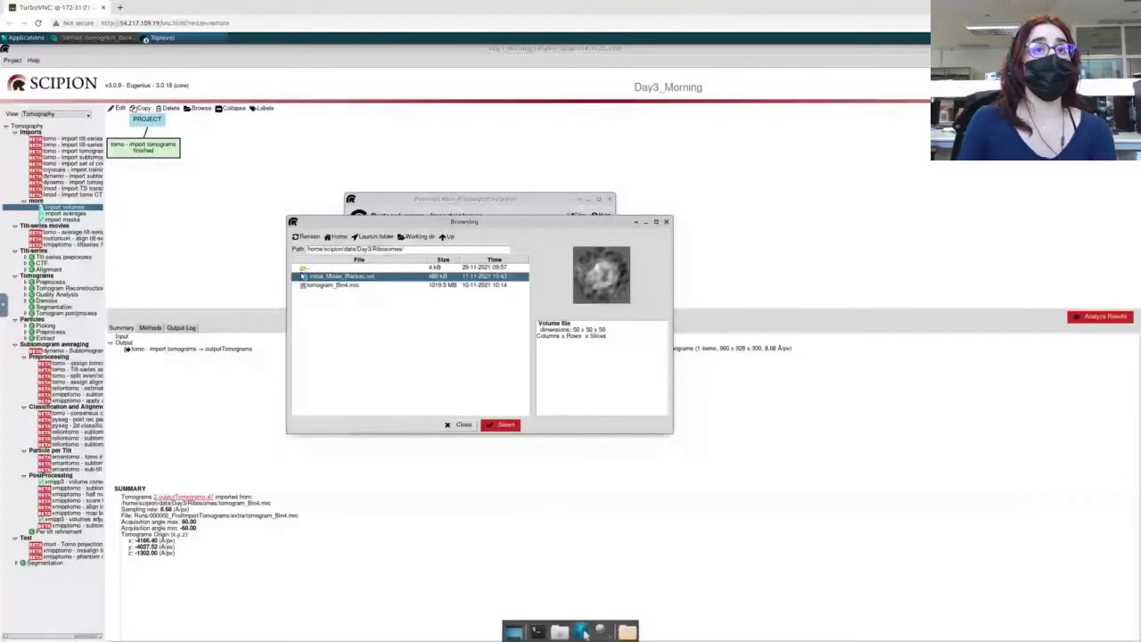
pyautogui.click(505, 426)
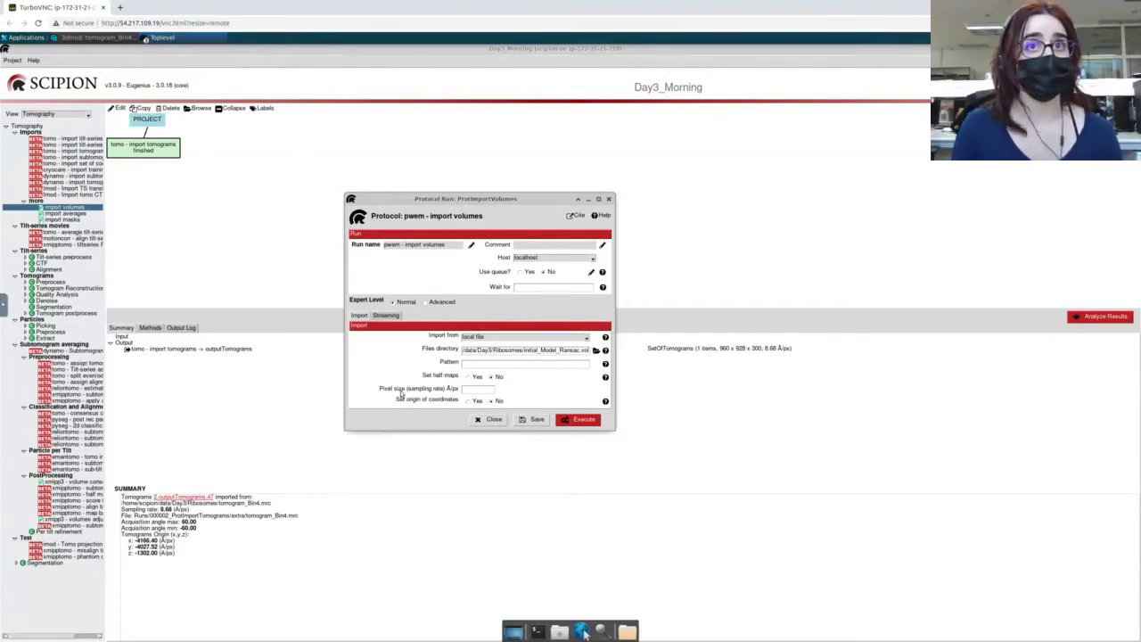
# Set the volume import's pixel size to 8.68 Å/px and execute the protocol
pyautogui.click(466, 391)
pyautogui.write('8.68')
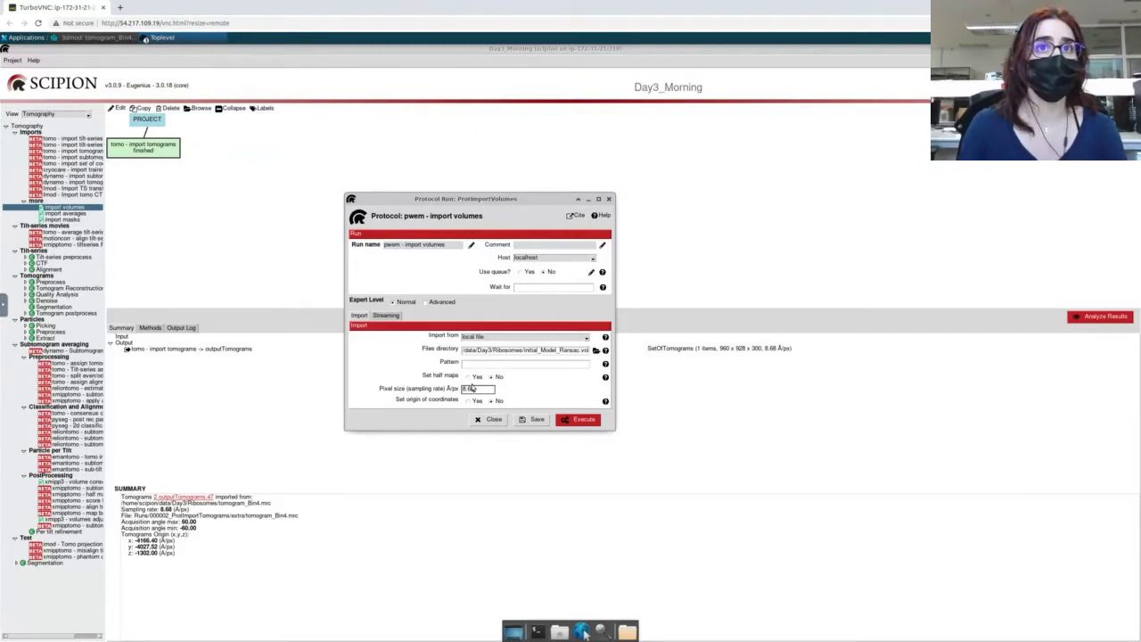
pyautogui.click(585, 419)
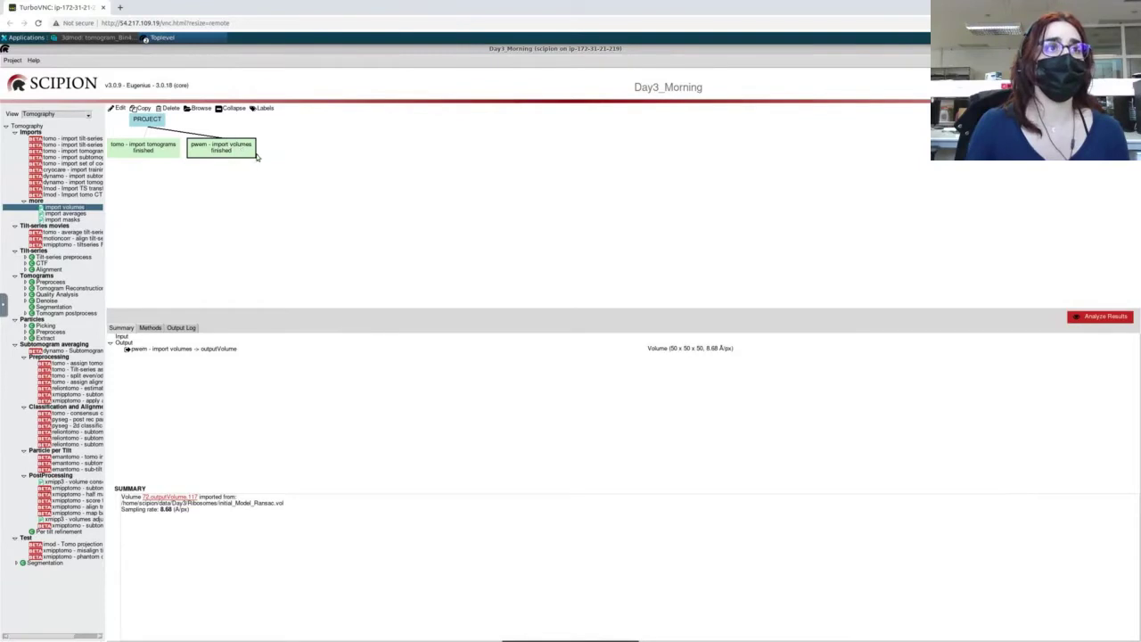
# Compare the output dimensions and pixel size of the imported volume with those of the imported tomogram
pyautogui.click(680, 352)
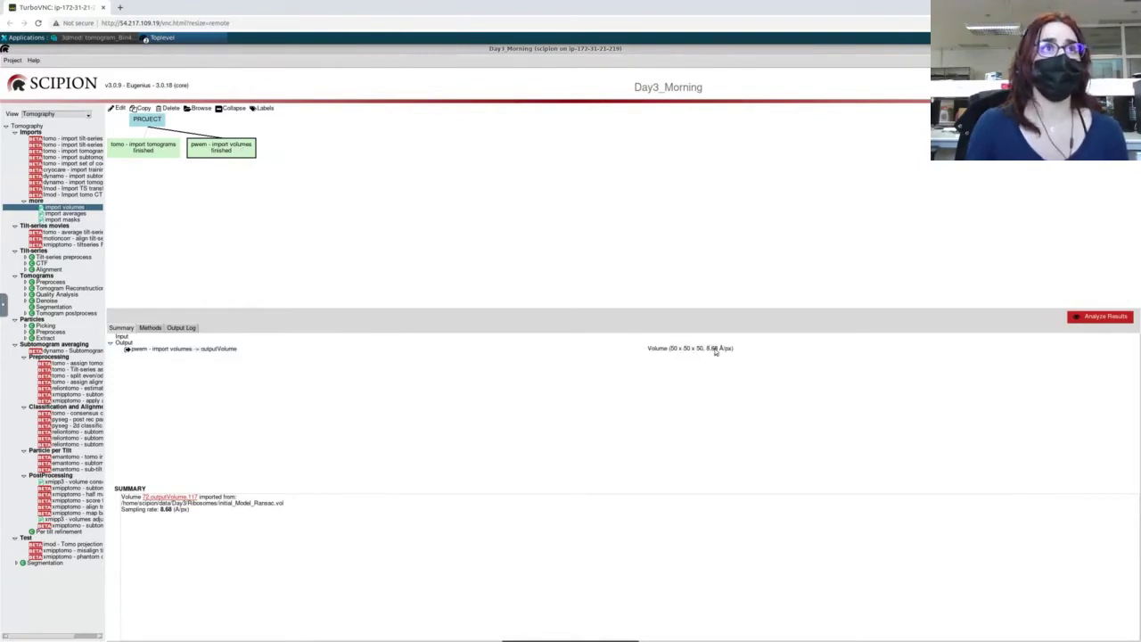
pyautogui.click(166, 149)
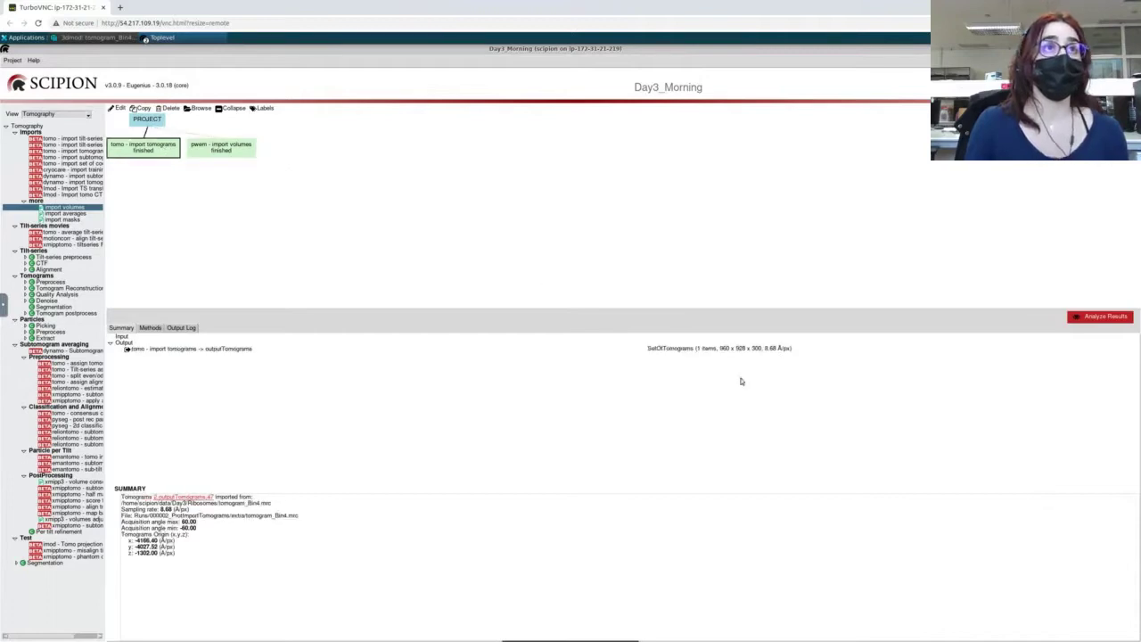
pyautogui.click(246, 145)
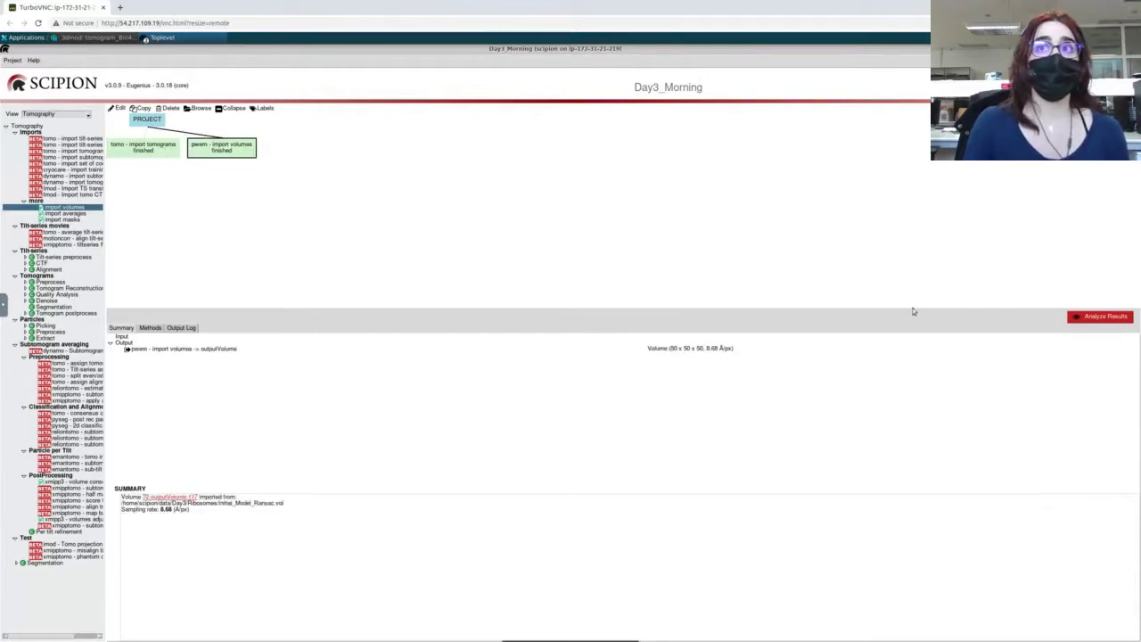
# Display the imported volume in ChimeraX from its analysis results and move the viewer window off the project tree
pyautogui.click(1106, 316)
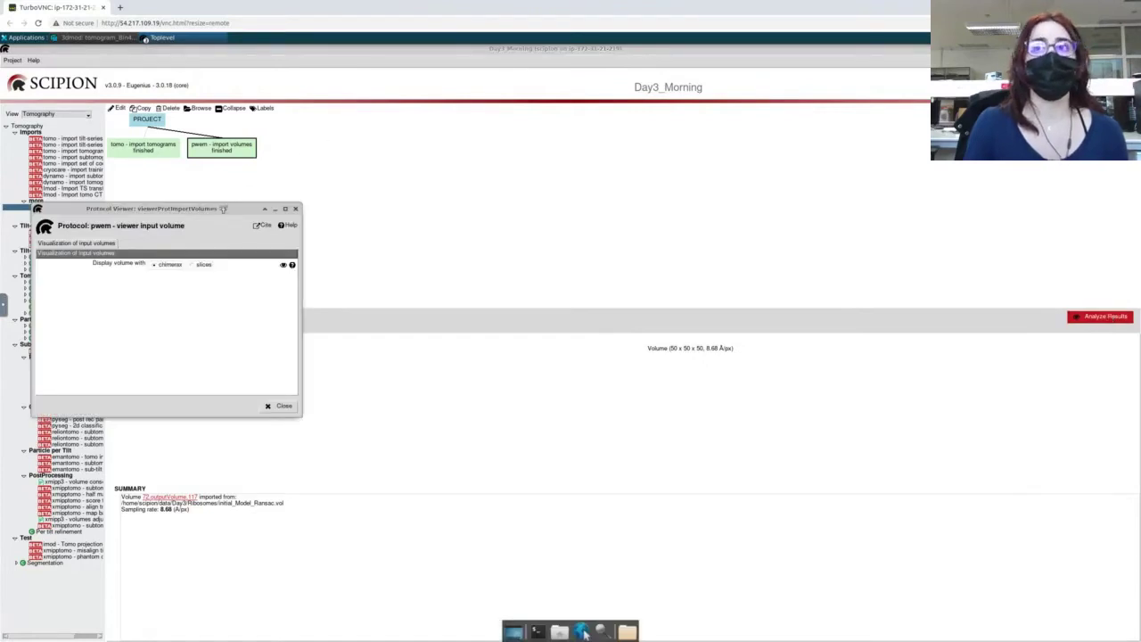
pyautogui.moveTo(222, 207); pyautogui.dragTo(610, 229)
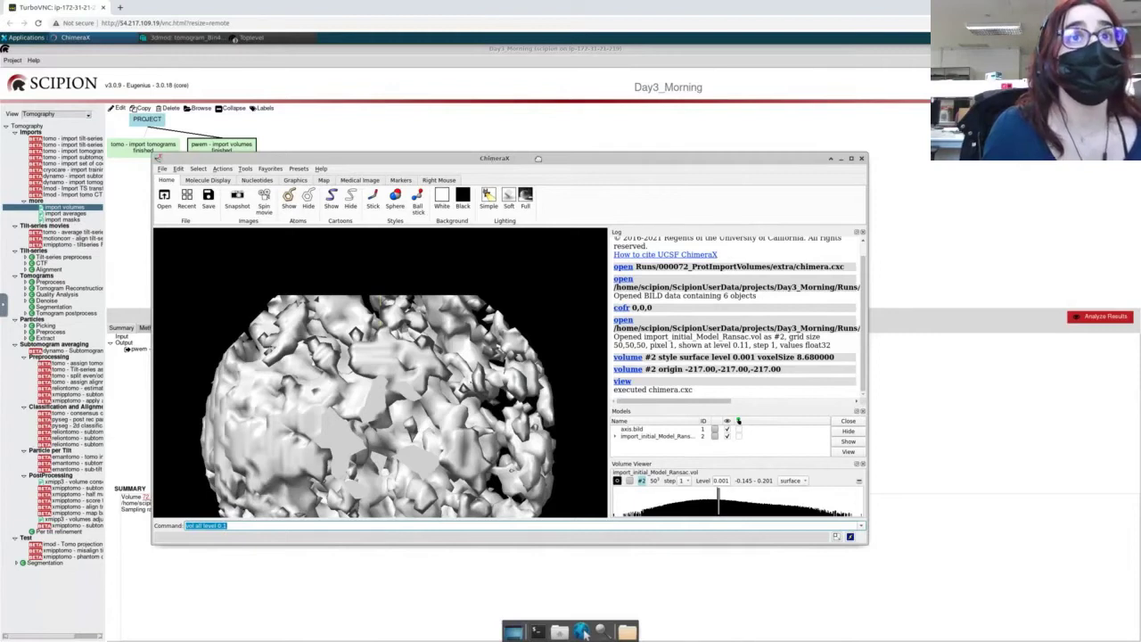
pyautogui.moveTo(537, 158); pyautogui.dragTo(575, 163)
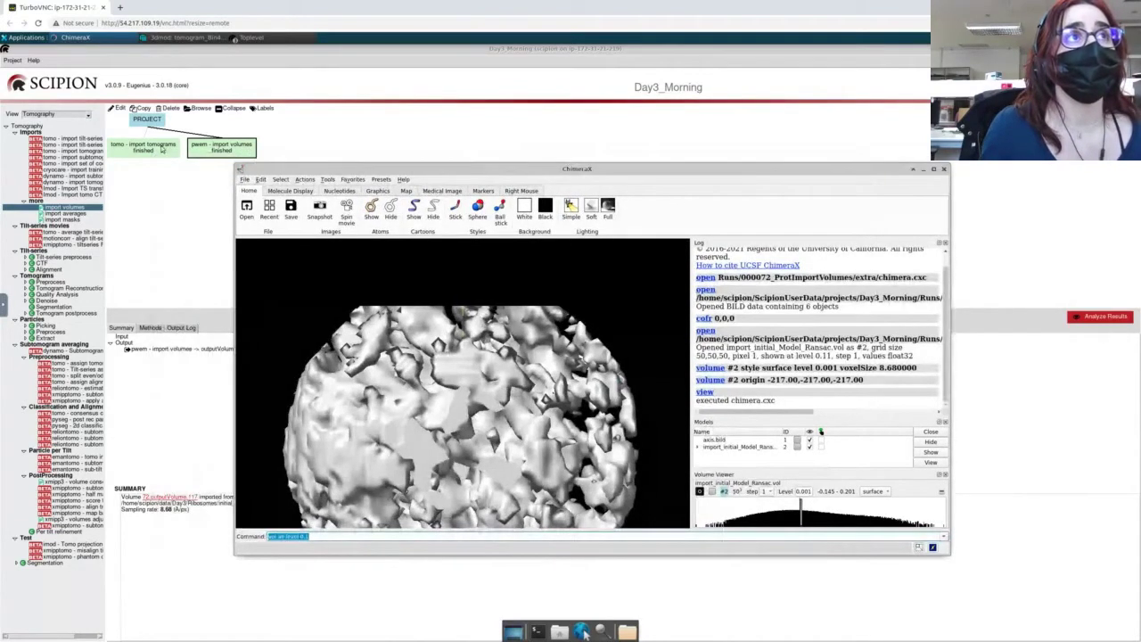
# Return to the tomogram import in the project and reopen its output tomogram in 3dmod from the analysis results
pyautogui.click(161, 149)
pyautogui.moveTo(161, 149); pyautogui.dragTo(158, 150)
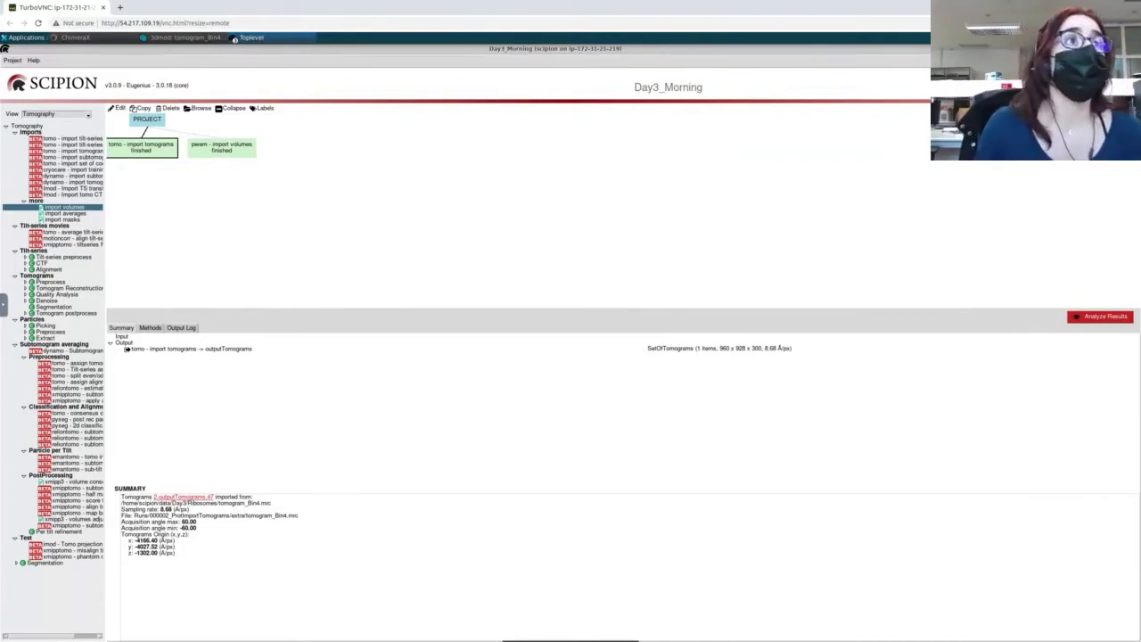
pyautogui.moveTo(147, 145); pyautogui.dragTo(145, 154)
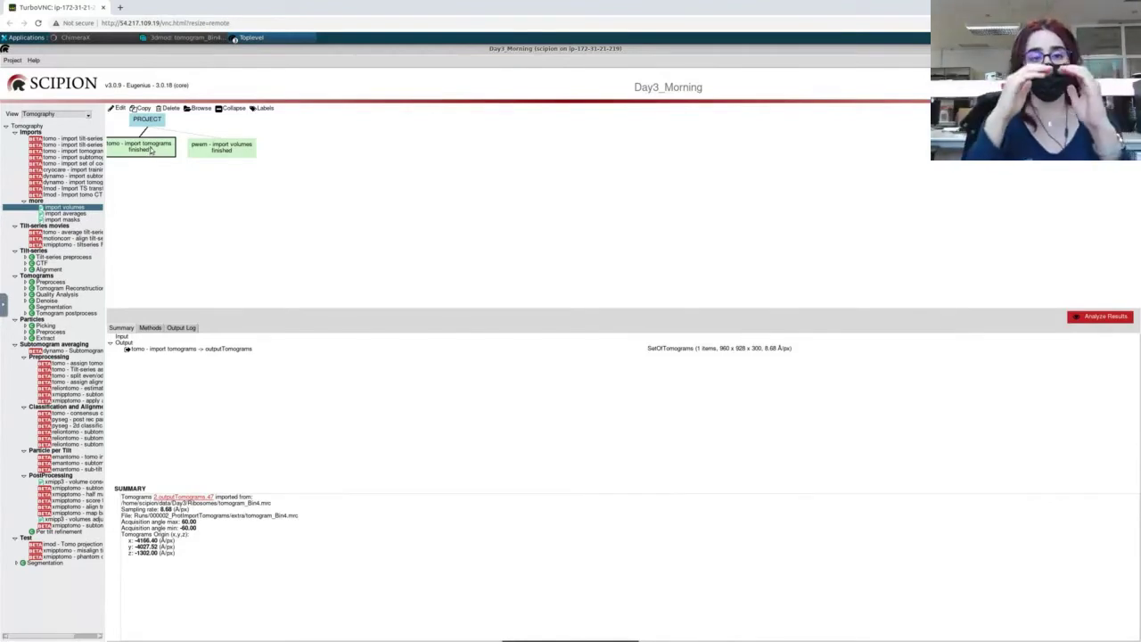
pyautogui.moveTo(151, 148)
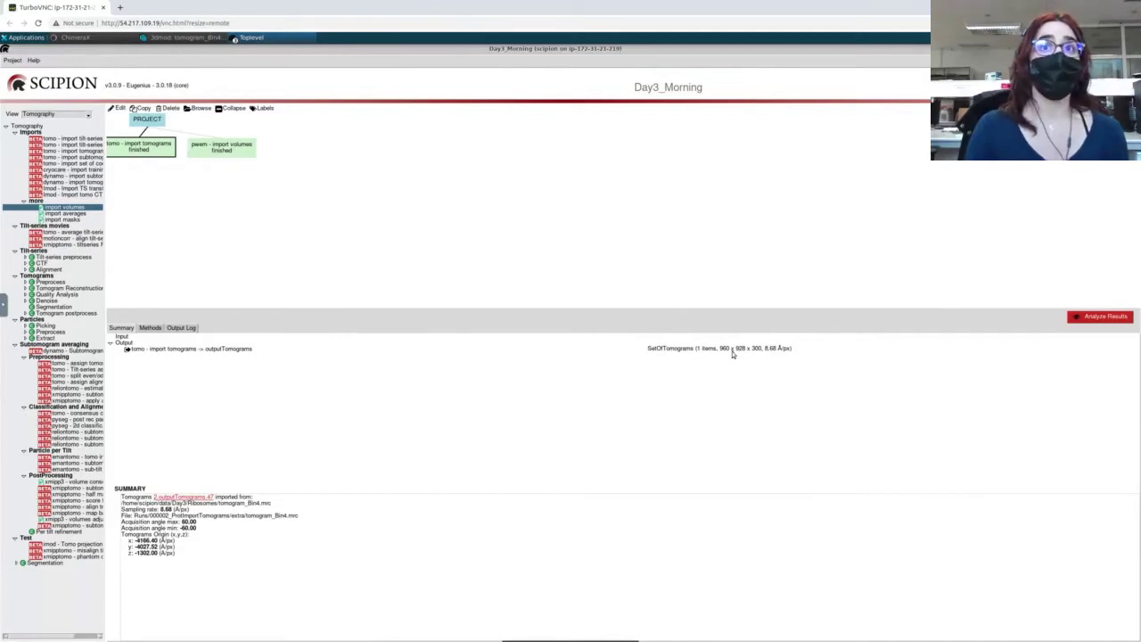
pyautogui.click(772, 352)
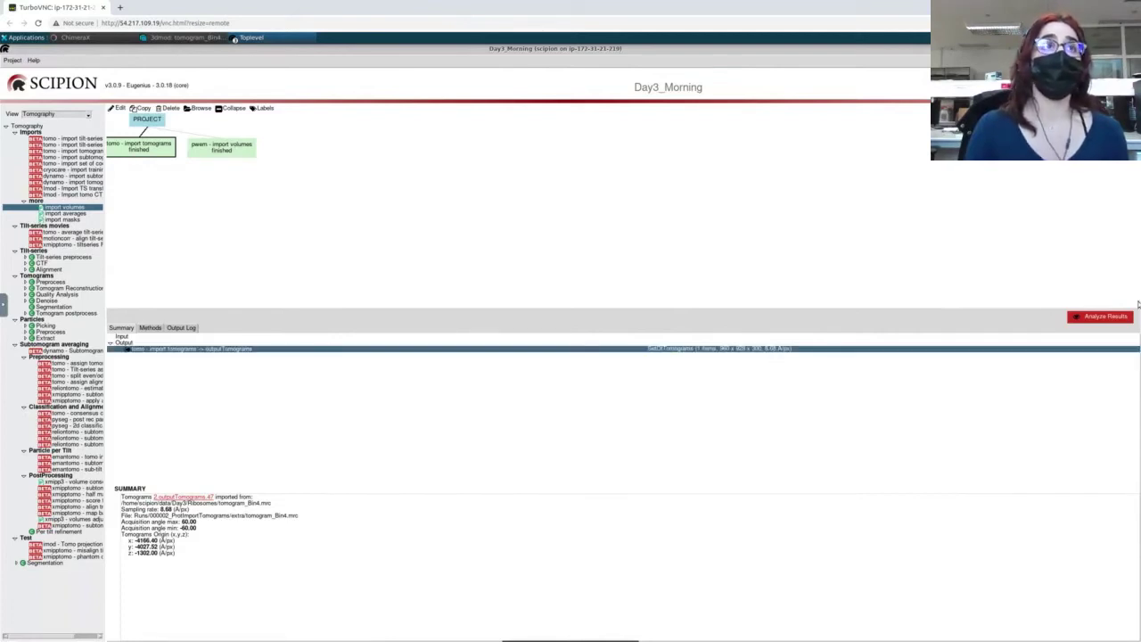
pyautogui.click(1107, 316)
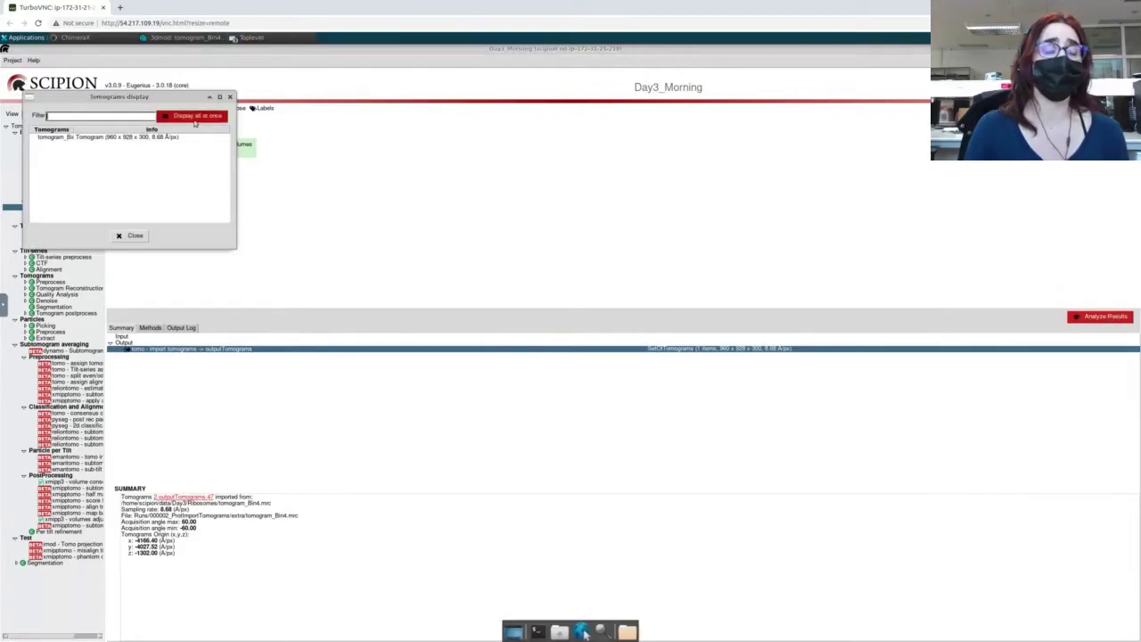
pyautogui.doubleClick(151, 137)
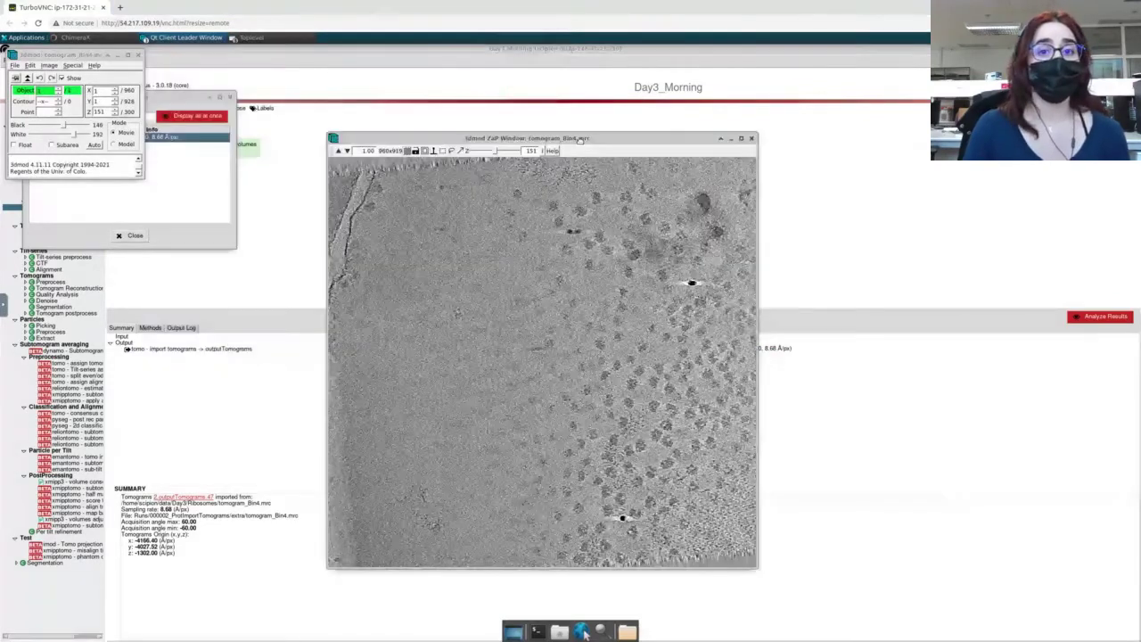
pyautogui.moveTo(581, 139); pyautogui.dragTo(585, 128)
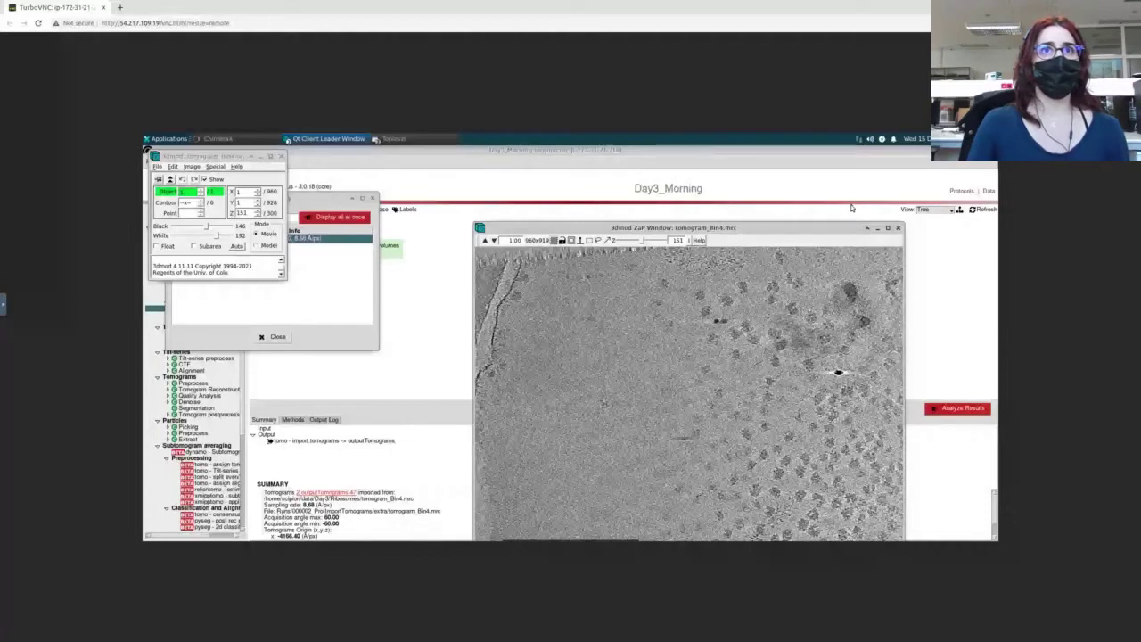
# Restore the project window to its smaller size, maximize it again and move the tomogram list window aside
pyautogui.doubleClick(700, 155)
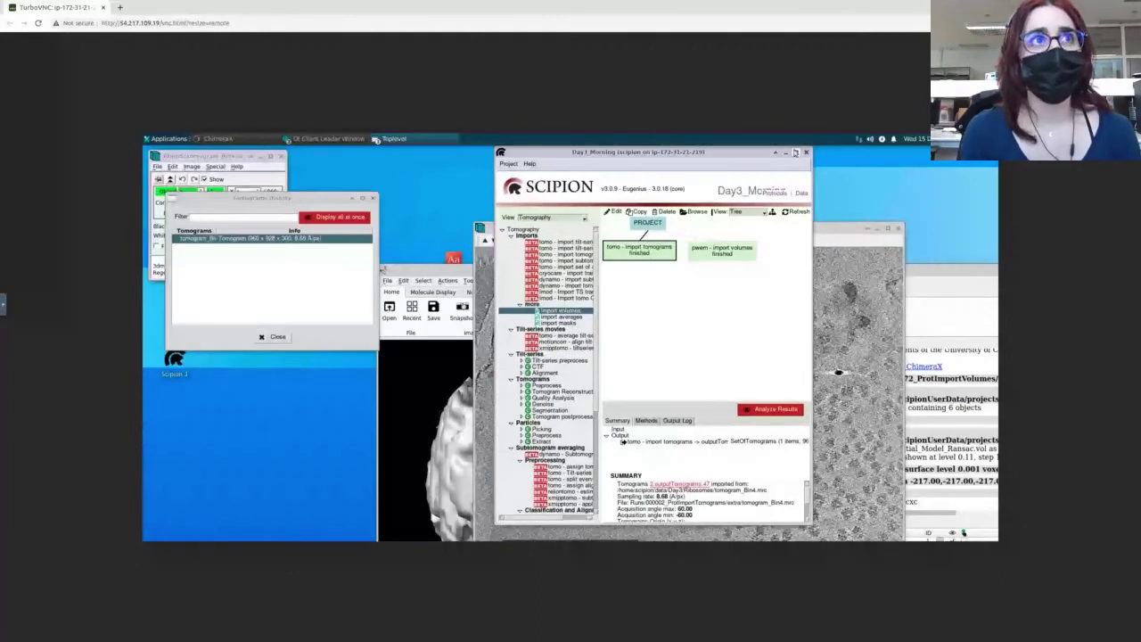
pyautogui.click(796, 152)
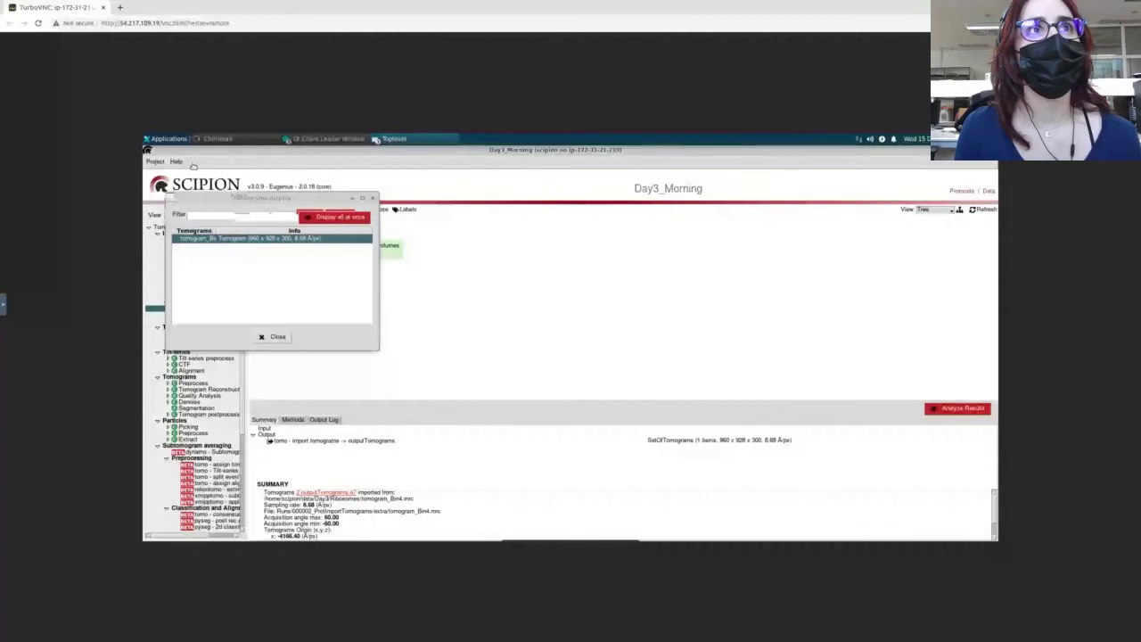
pyautogui.moveTo(194, 166); pyautogui.dragTo(354, 220)
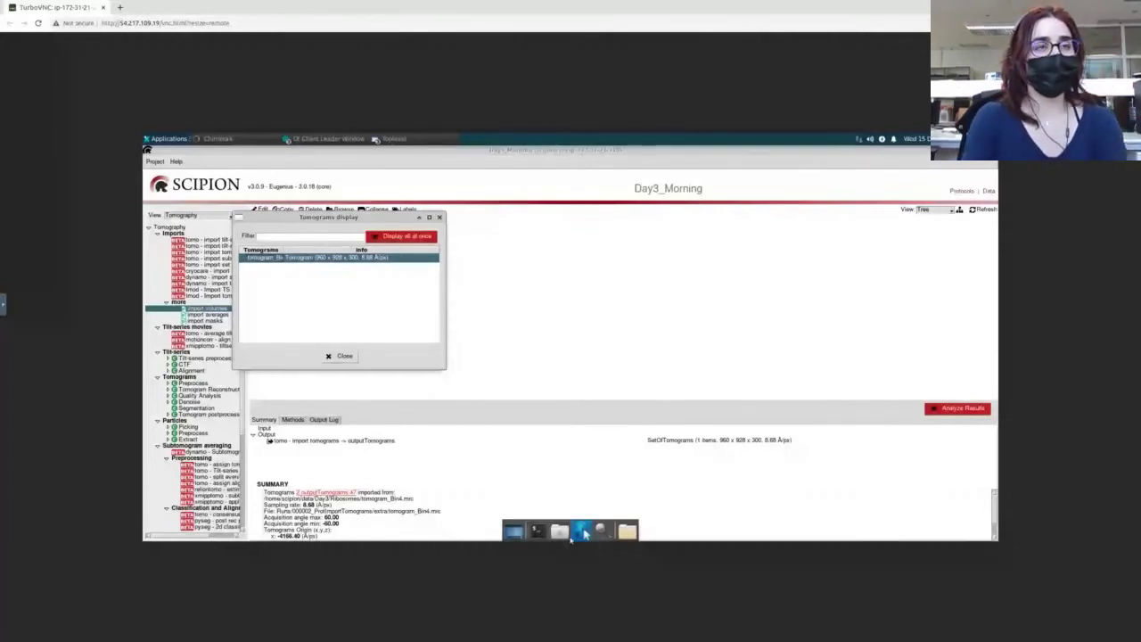
# Open a terminal, write "hi! this is my machine :)" at the prompt, and return to the project window
pyautogui.click(575, 533)
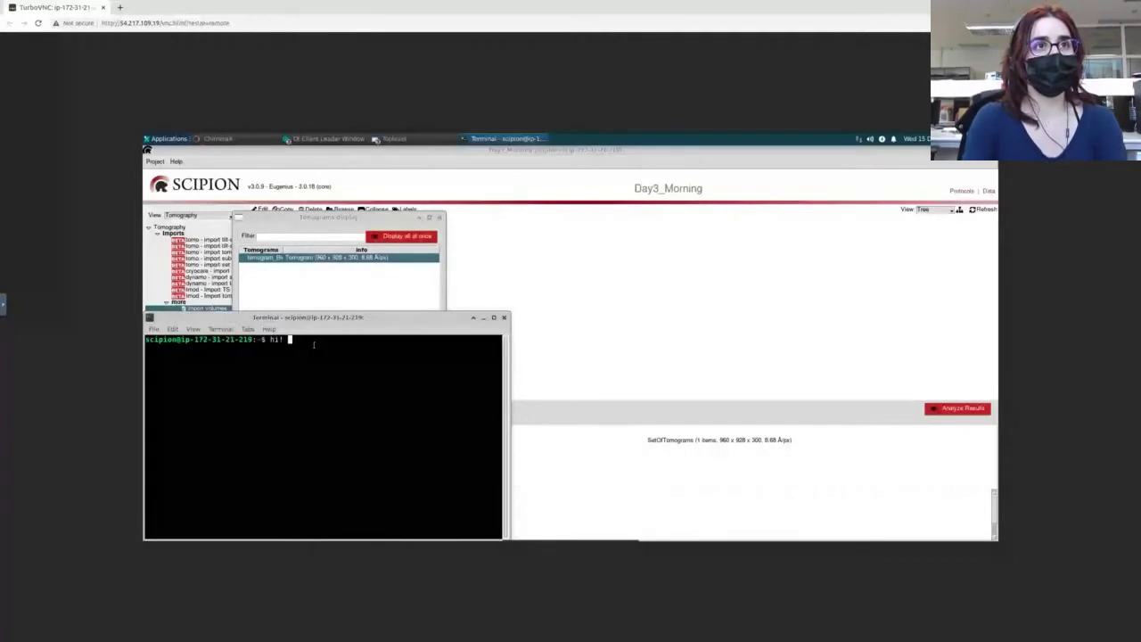
pyautogui.write('this is my machine ')
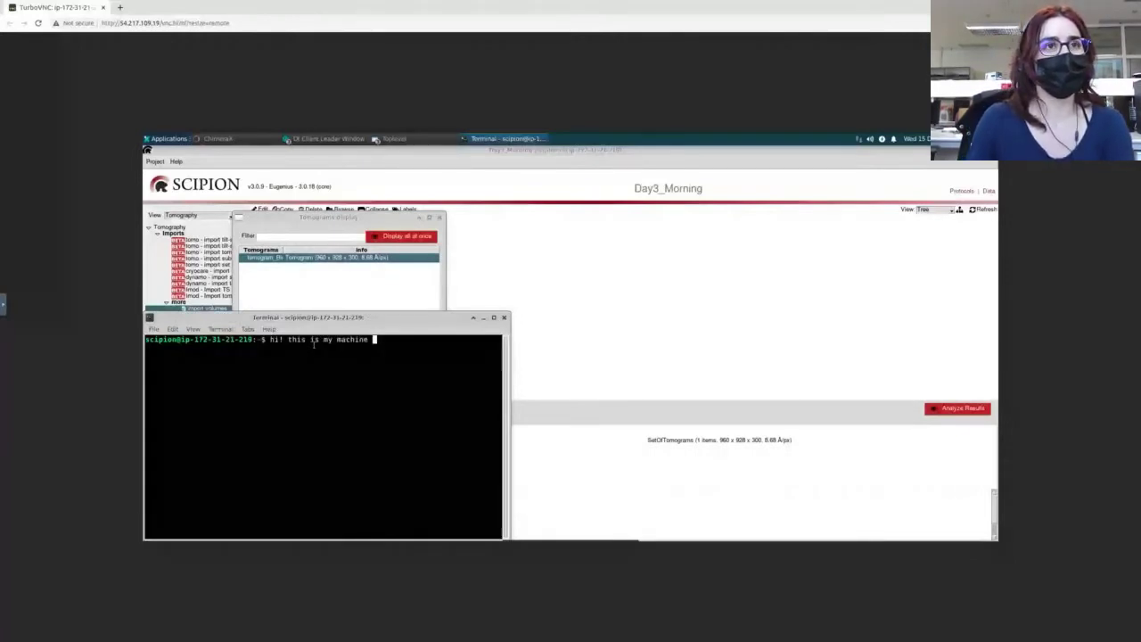
pyautogui.write(':)')
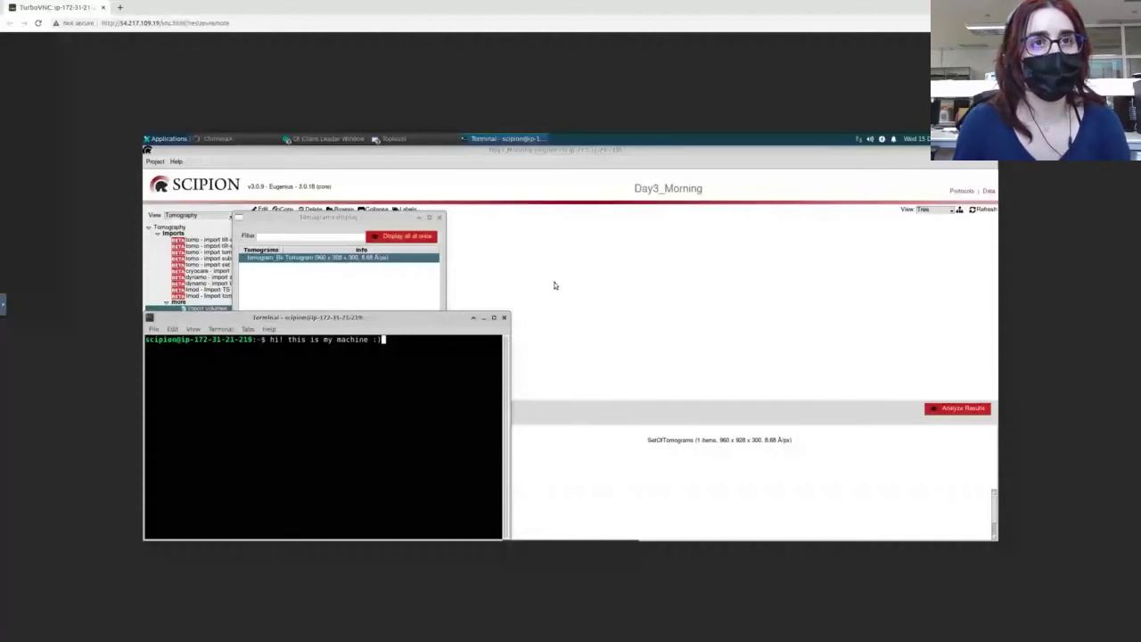
pyautogui.click(641, 326)
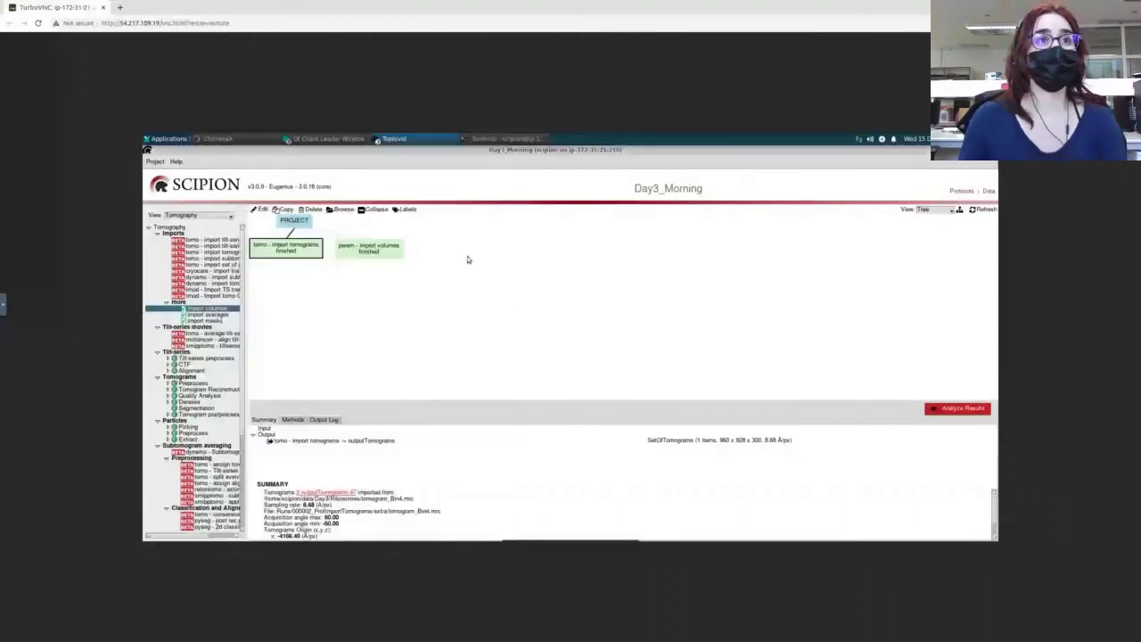
# Bring the ChimeraX view of the imported volume back to the front and reposition its window over the project
pyautogui.click(364, 257)
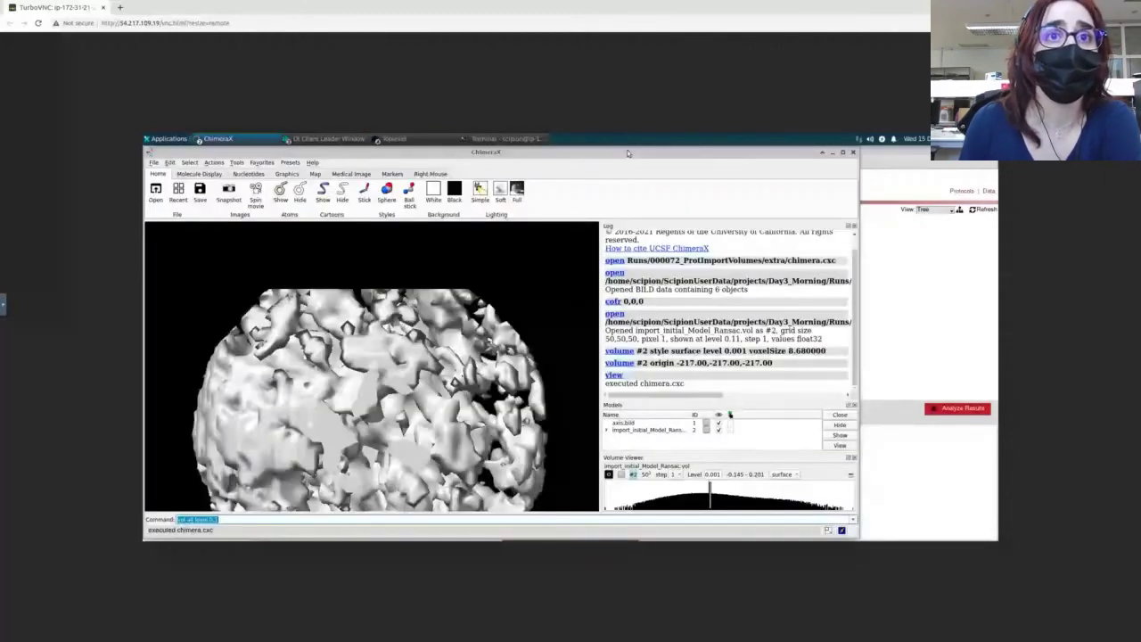
pyautogui.moveTo(628, 153); pyautogui.dragTo(557, 178)
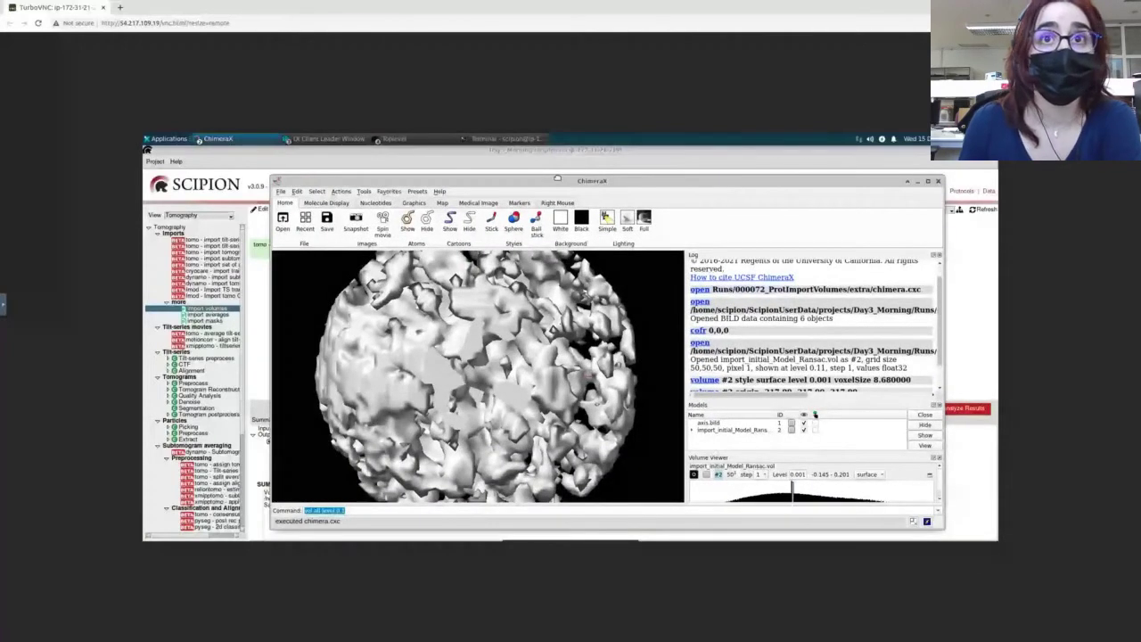
# Close the ChimeraX view and the input volume viewer to return to the project workflow
pyautogui.moveTo(557, 178); pyautogui.dragTo(557, 166)
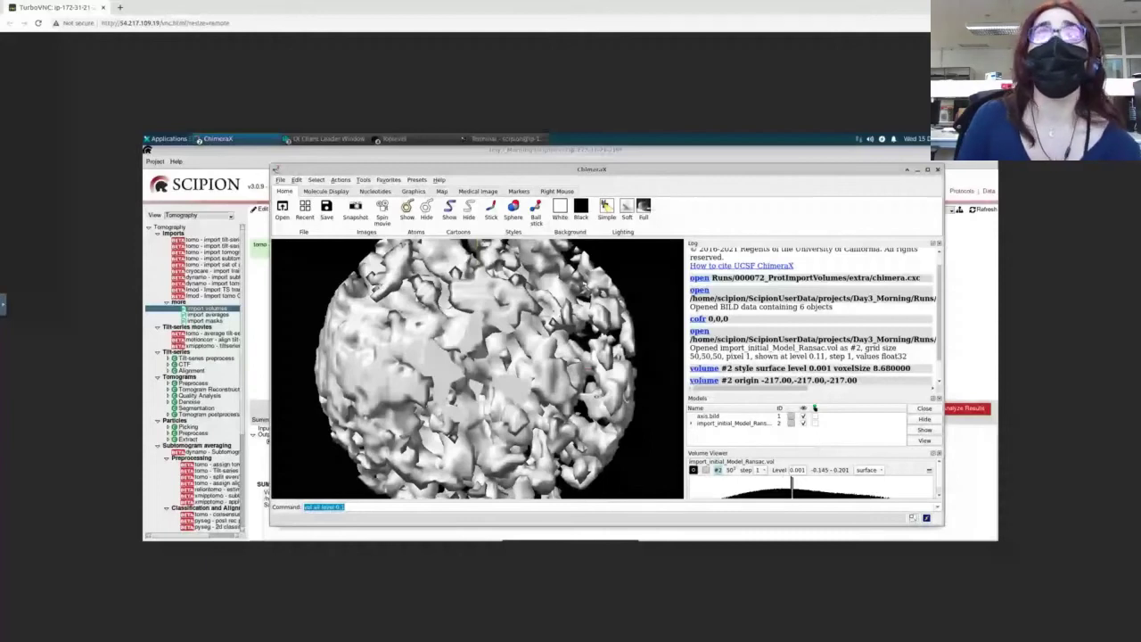
pyautogui.click(939, 170)
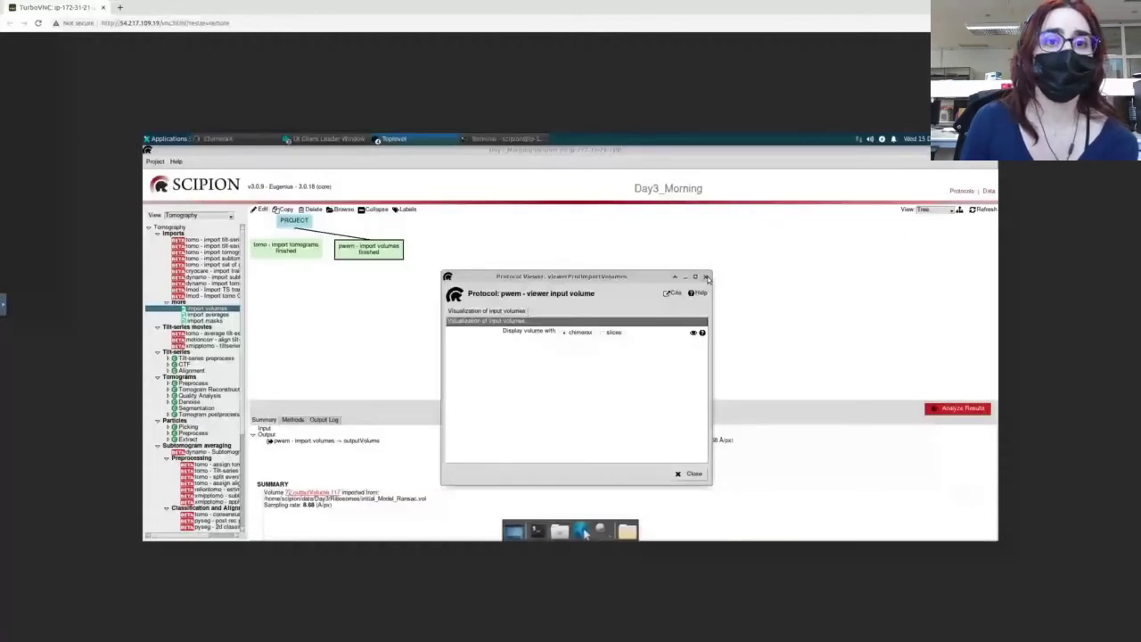
pyautogui.click(707, 277)
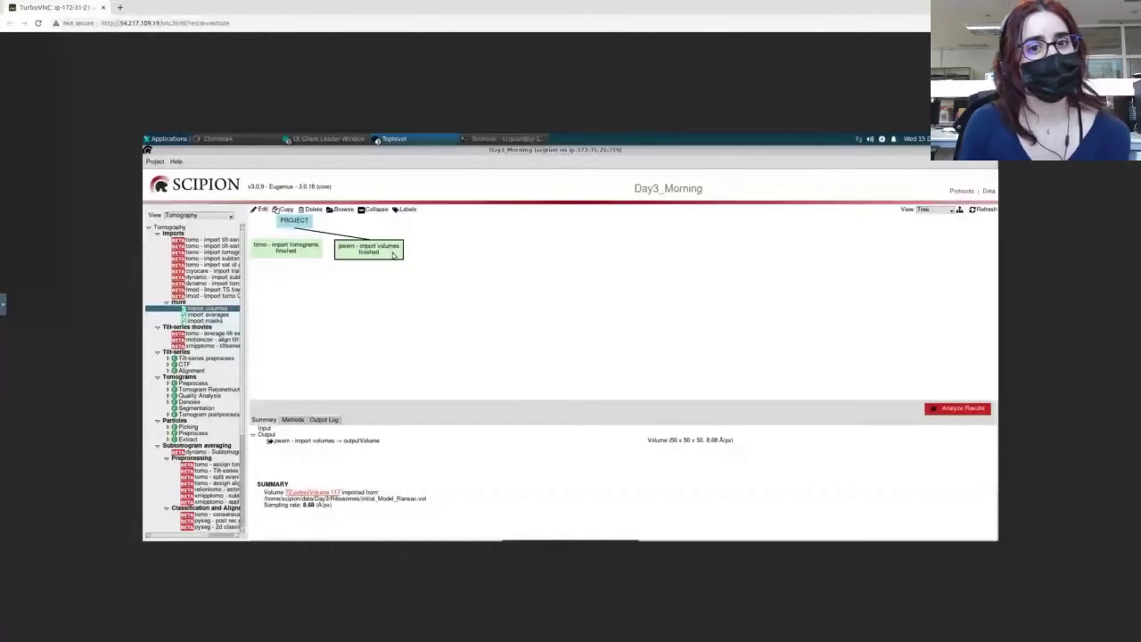
# Reopen the imported volume in ChimeraX from the import volumes analysis results and enlarge the ChimeraX window vertically
pyautogui.moveTo(395, 254)
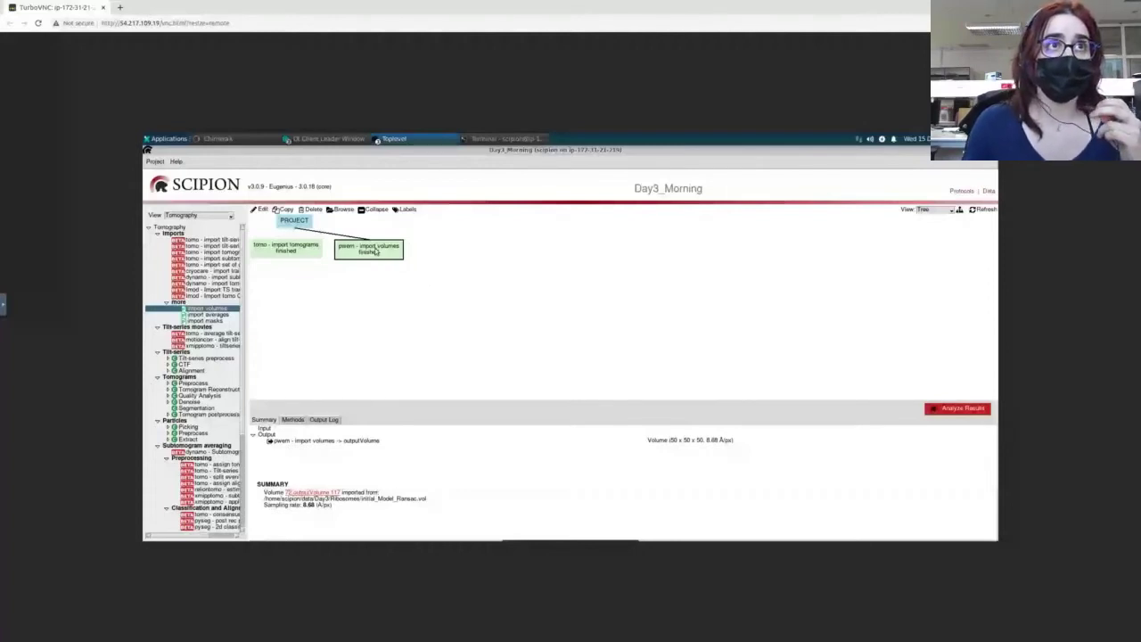
pyautogui.moveTo(376, 252); pyautogui.dragTo(373, 254)
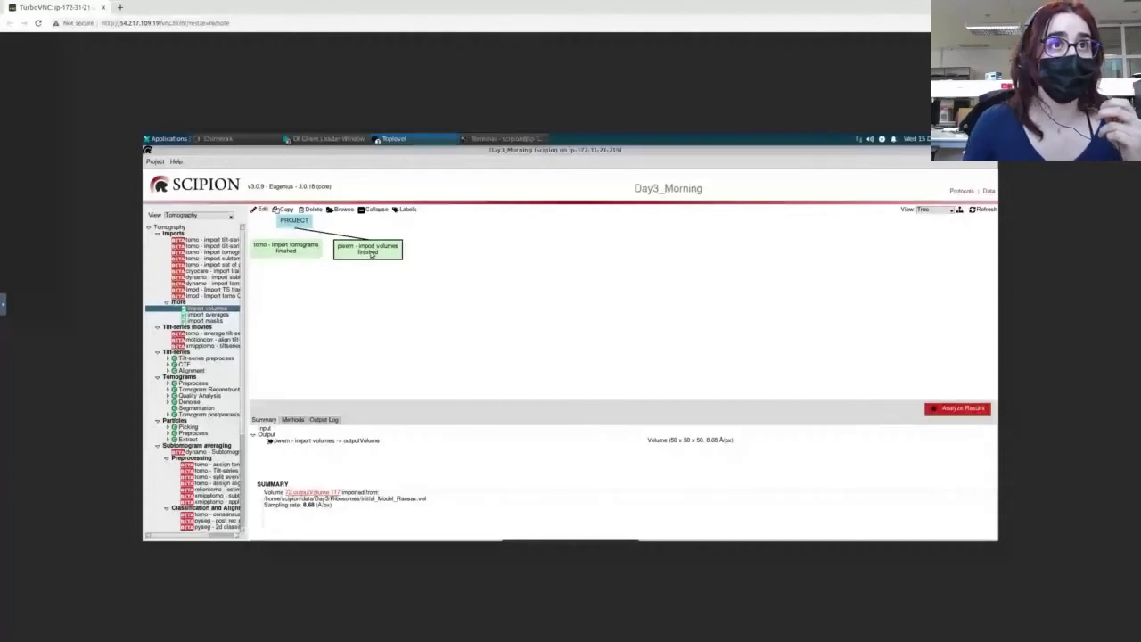
pyautogui.moveTo(371, 254); pyautogui.dragTo(368, 252)
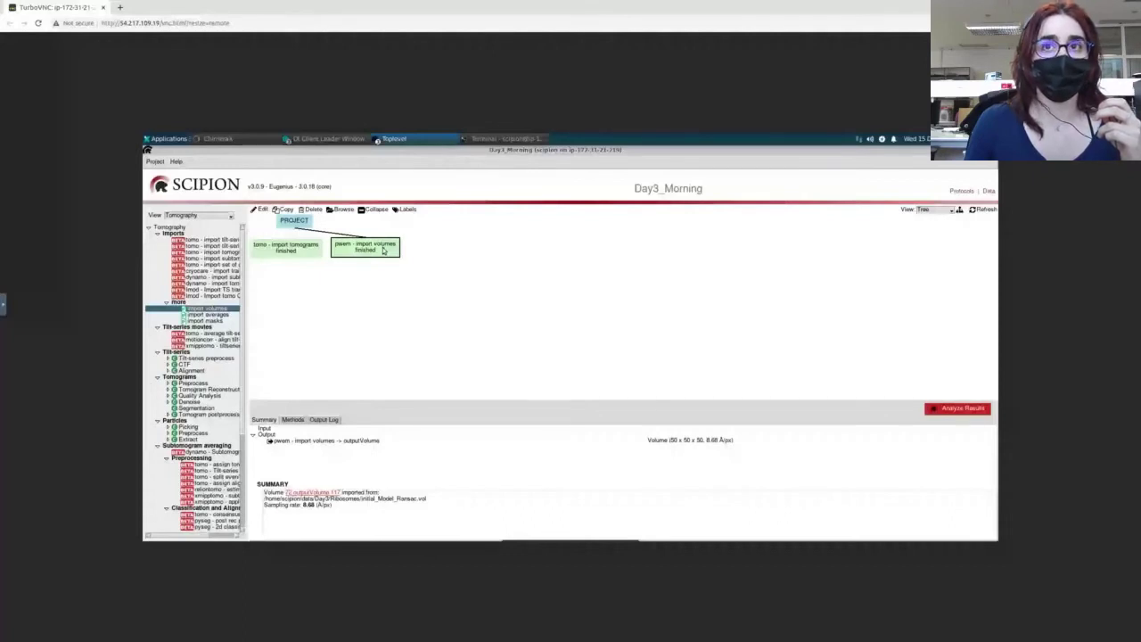
pyautogui.click(945, 408)
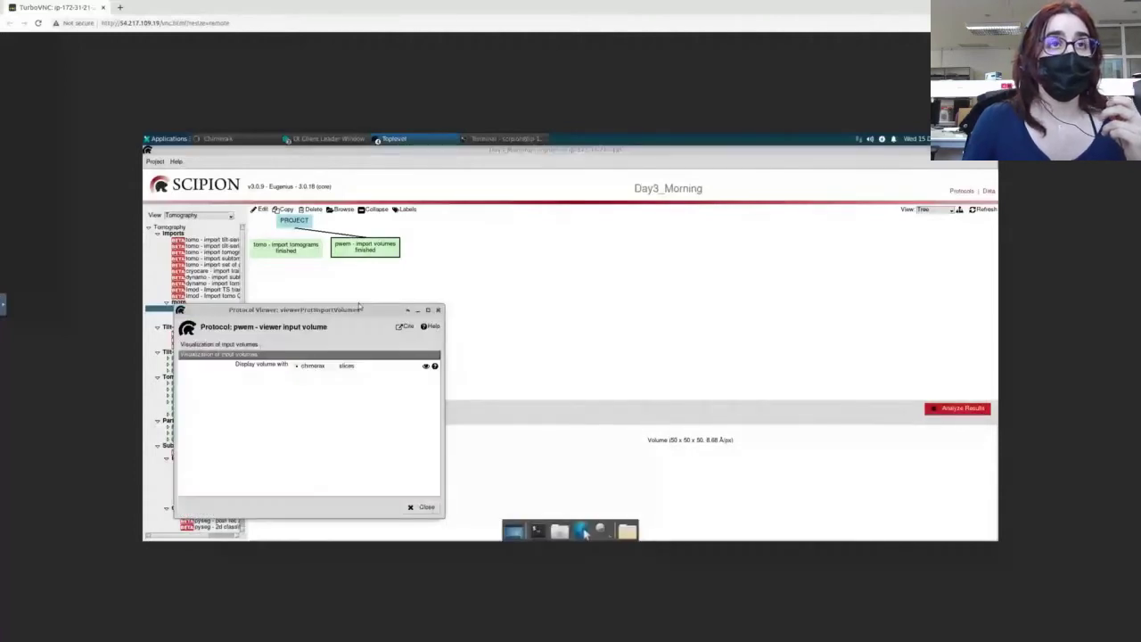
pyautogui.moveTo(360, 307); pyautogui.dragTo(520, 256)
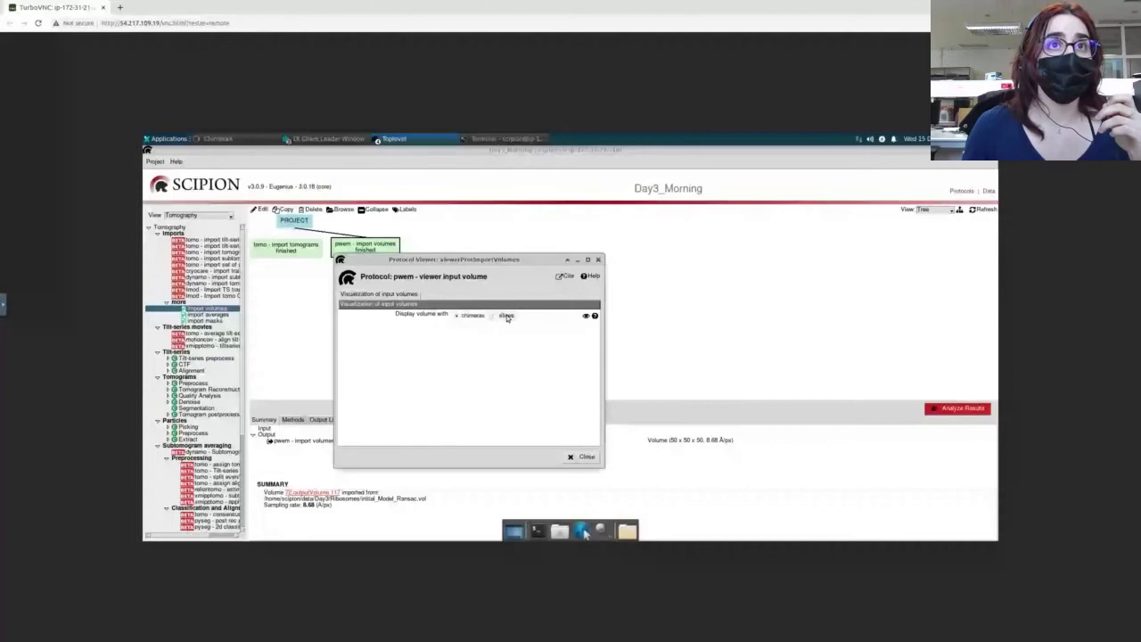
pyautogui.click(586, 316)
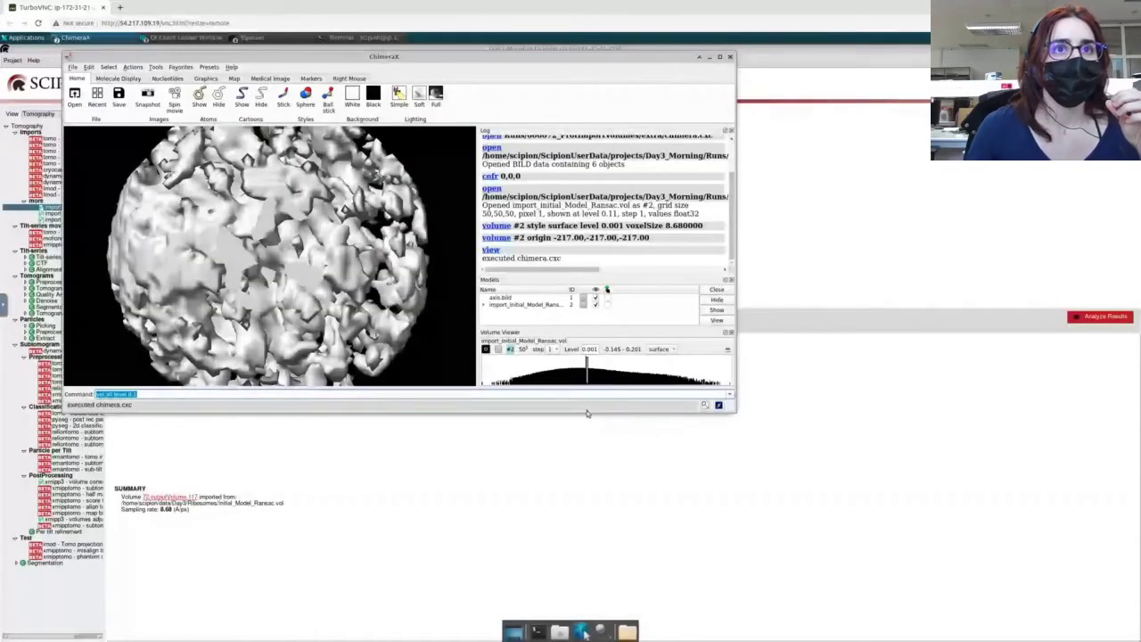
pyautogui.moveTo(586, 409); pyautogui.dragTo(587, 541)
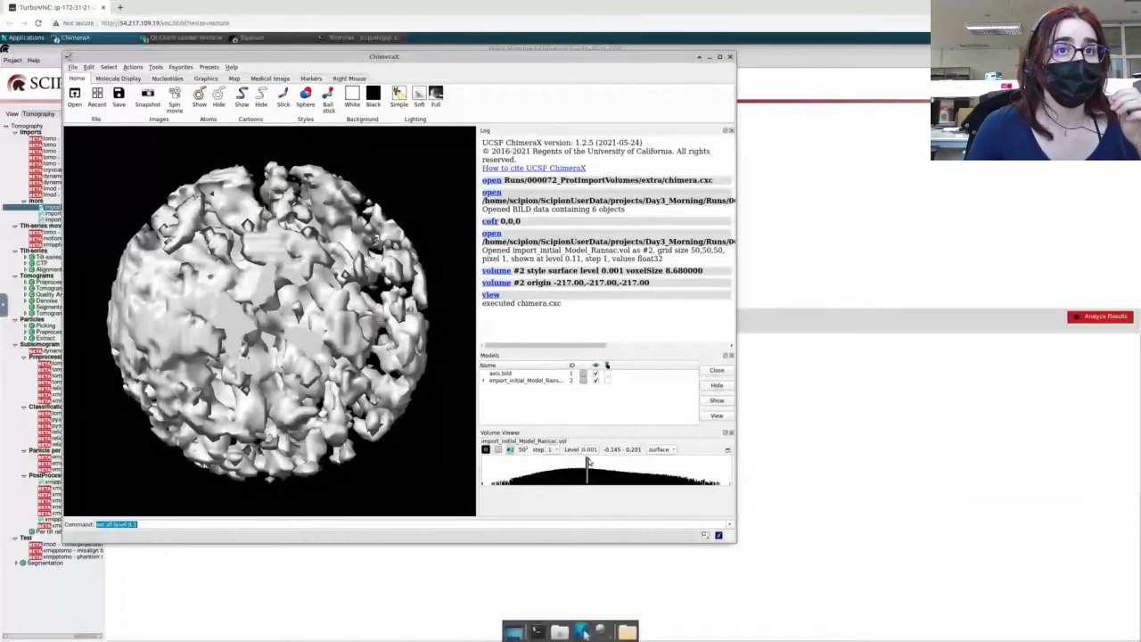
# Adjust the initial model's surface threshold in the Volume Viewer to a level of about 0.078, rotating the volume to check it
pyautogui.moveTo(588, 472); pyautogui.dragTo(588, 488)
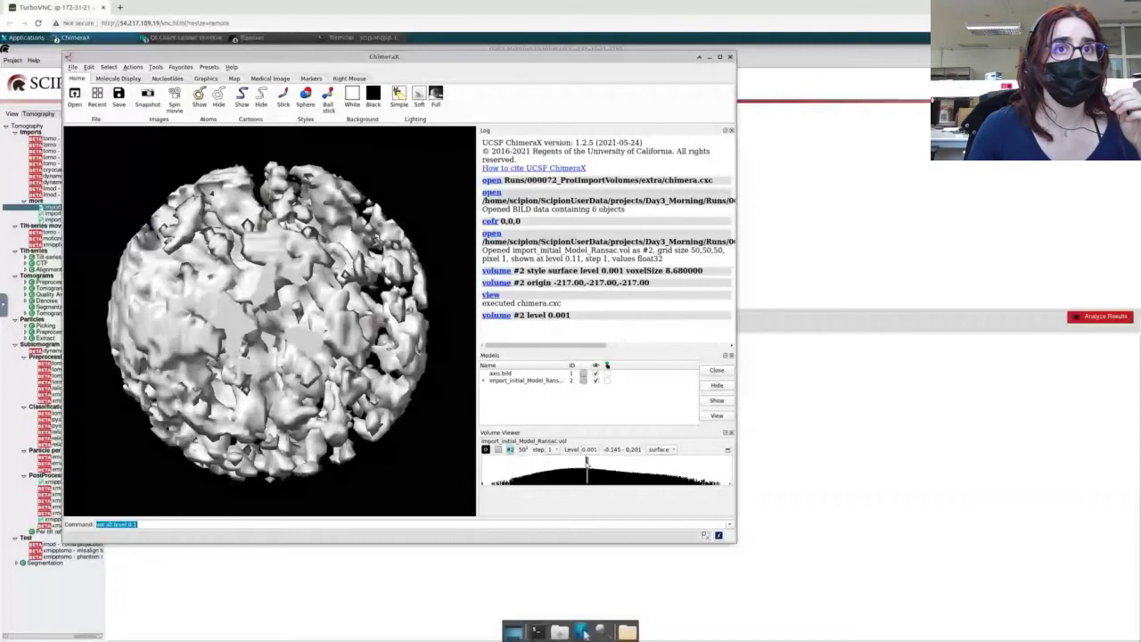
pyautogui.moveTo(586, 461); pyautogui.dragTo(611, 476)
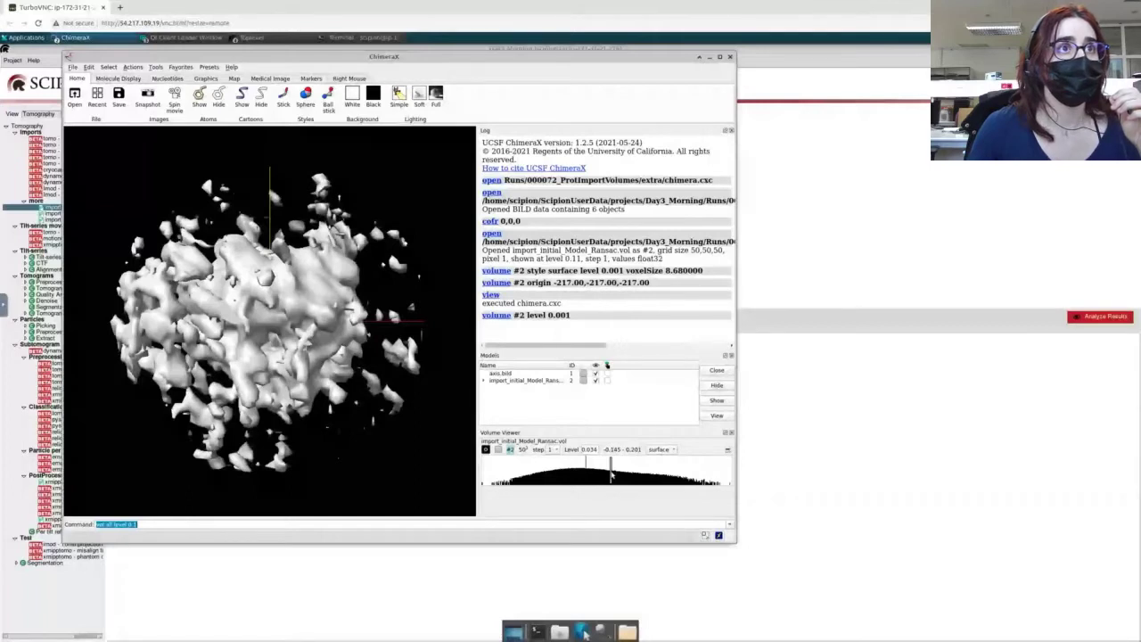
pyautogui.moveTo(612, 476); pyautogui.dragTo(656, 478)
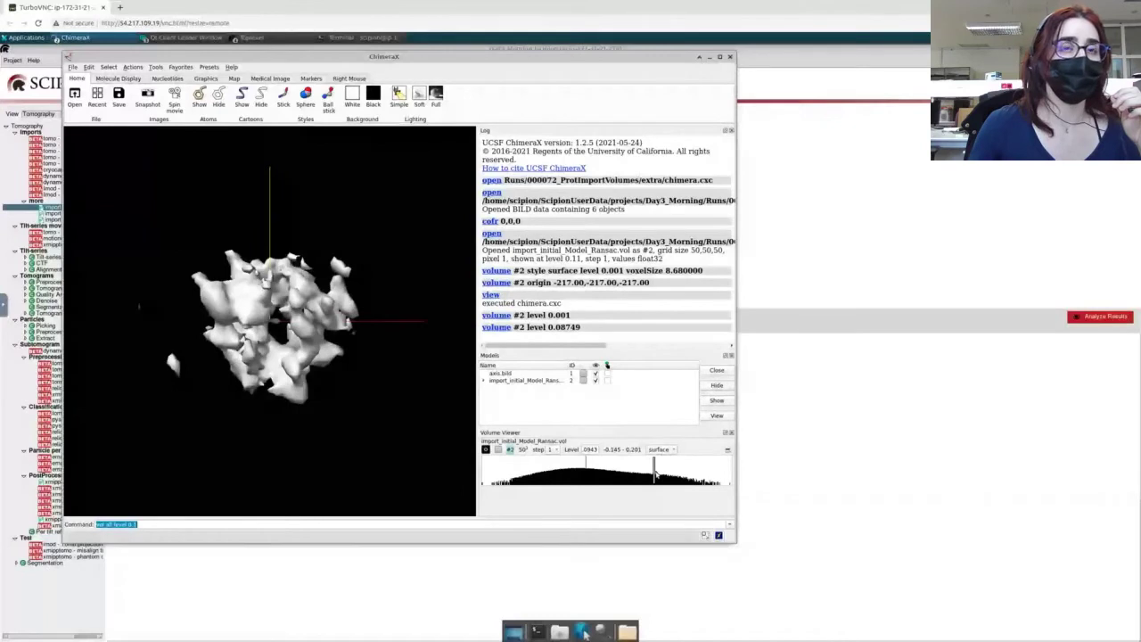
pyautogui.moveTo(656, 478)
pyautogui.mouseDown()
pyautogui.moveTo(606, 464)
pyautogui.moveTo(635, 468)
pyautogui.mouseUp()
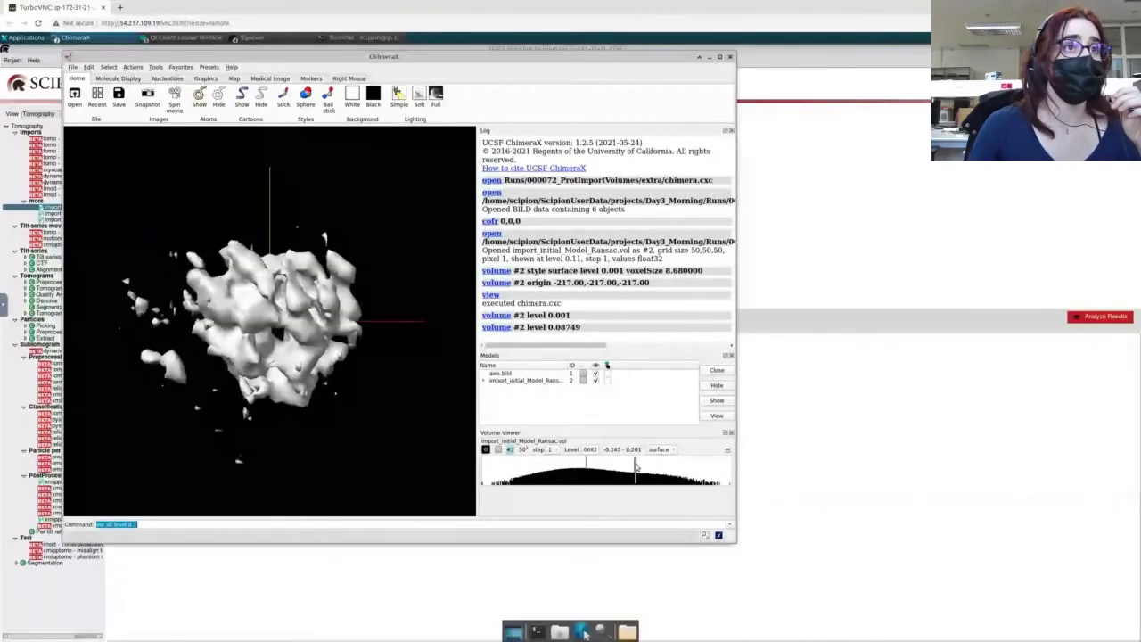
pyautogui.moveTo(294, 330); pyautogui.dragTo(245, 343)
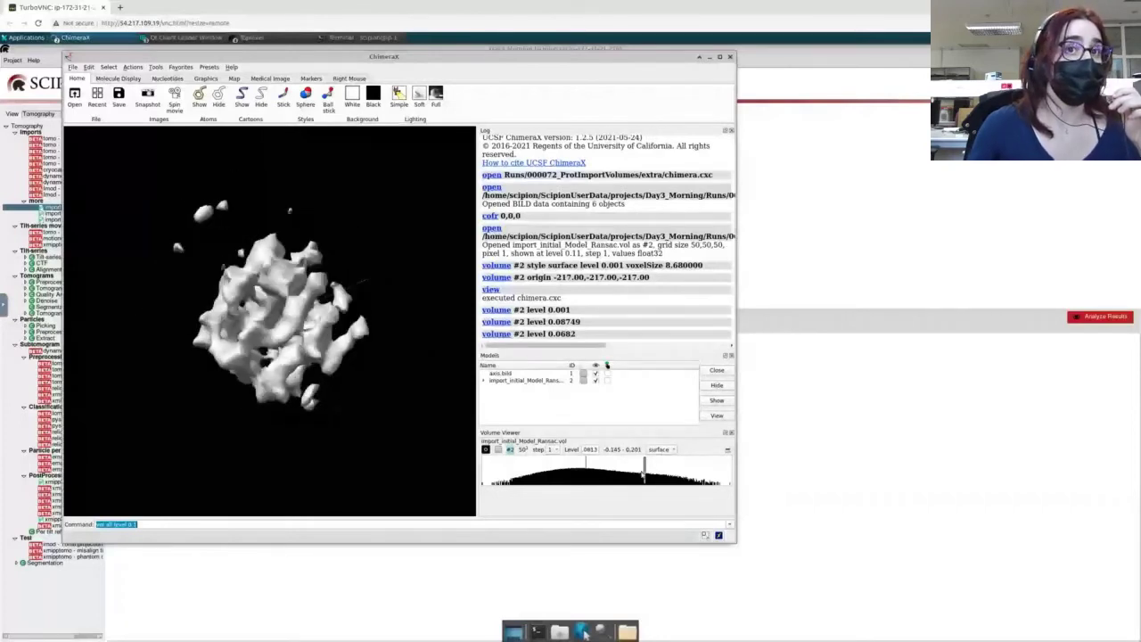
pyautogui.moveTo(644, 466); pyautogui.dragTo(644, 479)
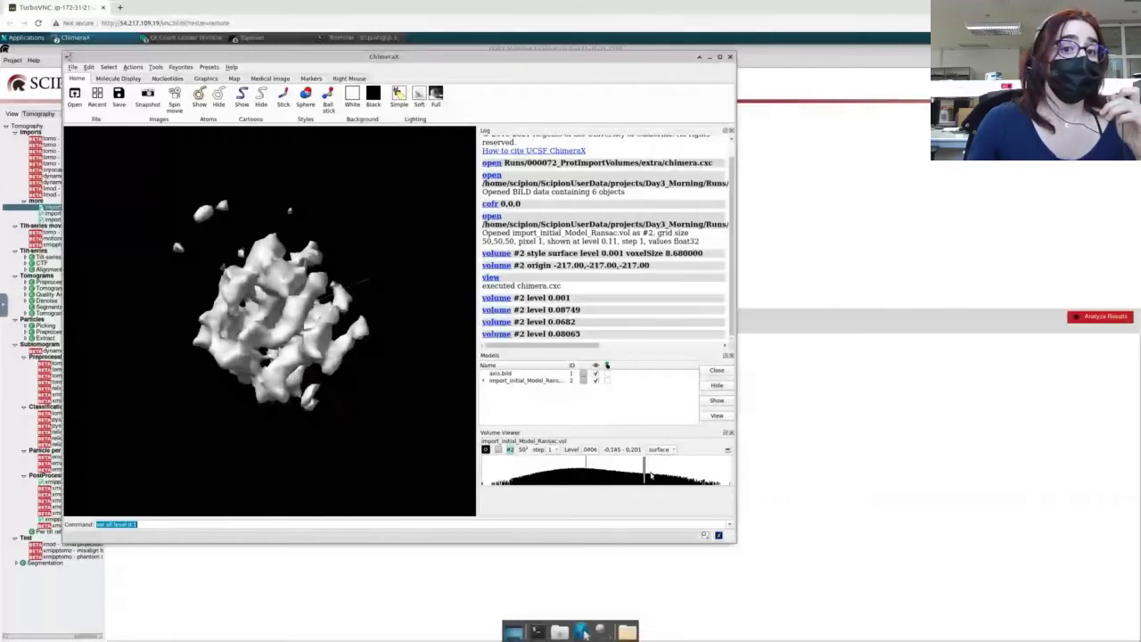
pyautogui.moveTo(651, 476); pyautogui.dragTo(647, 478)
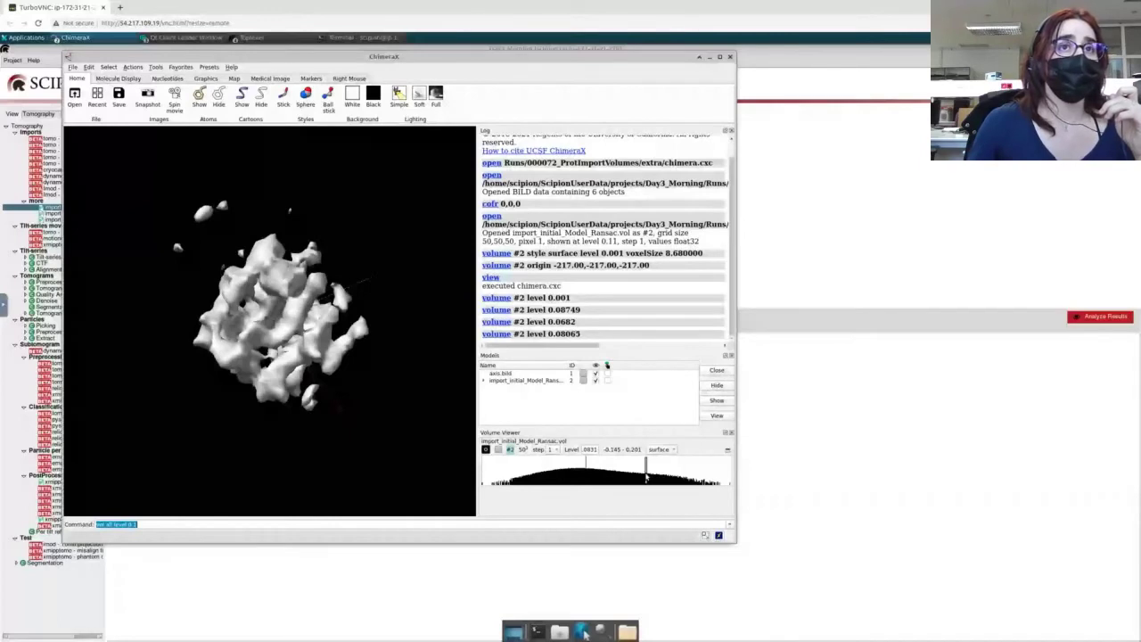
pyautogui.moveTo(647, 478); pyautogui.dragTo(642, 477)
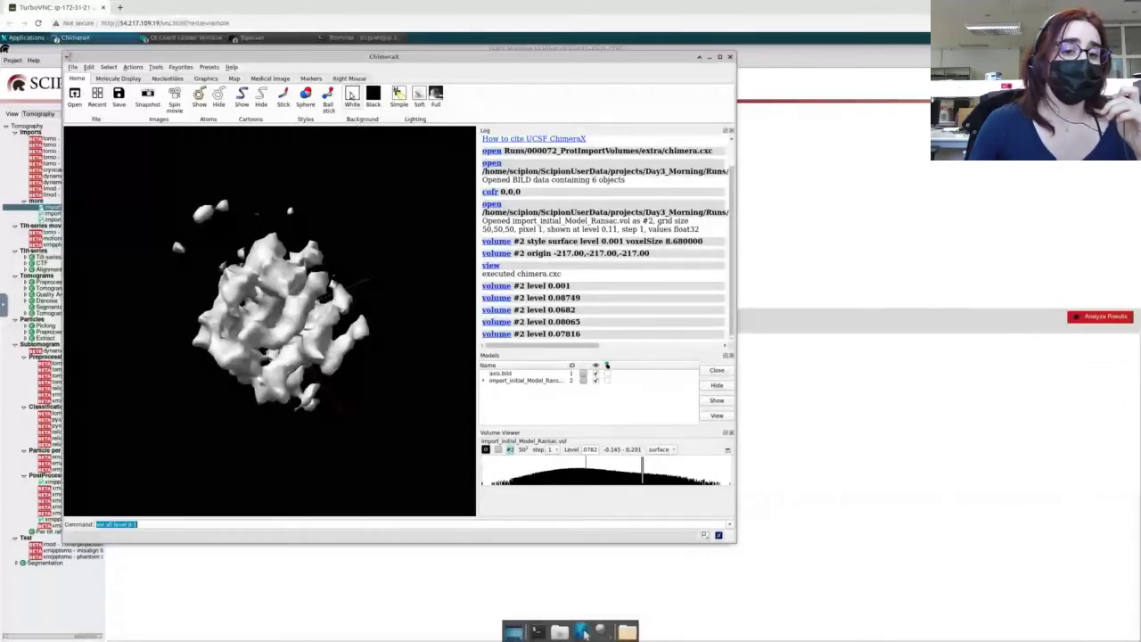
# Set the ChimeraX background to white and rotate the initial model to examine it from several angles
pyautogui.click(353, 95)
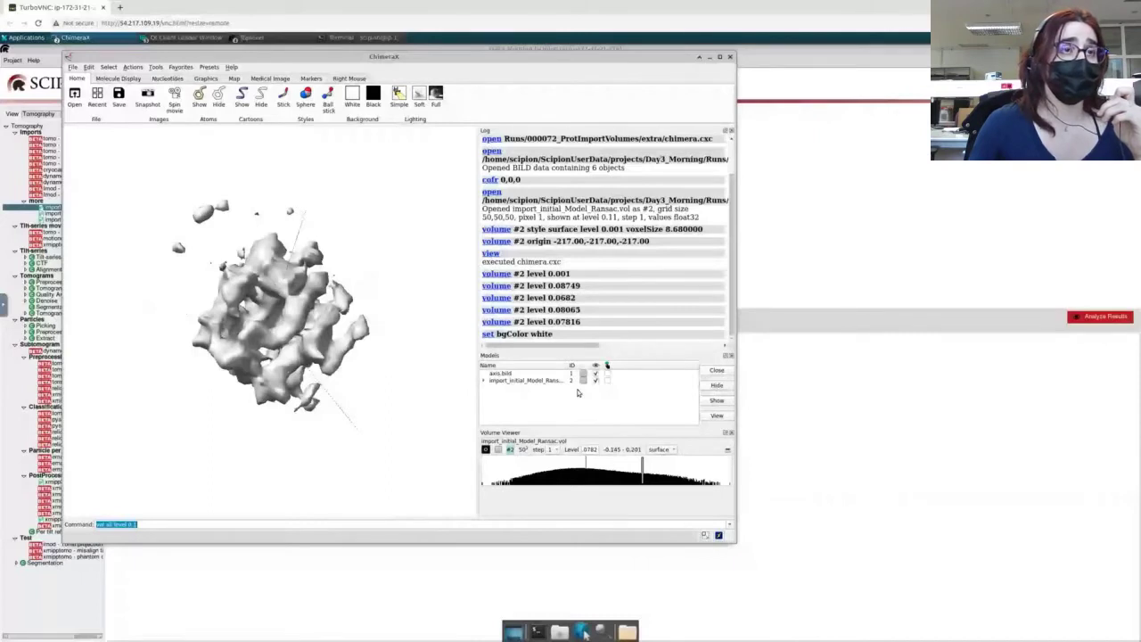
pyautogui.moveTo(295, 356); pyautogui.dragTo(352, 434)
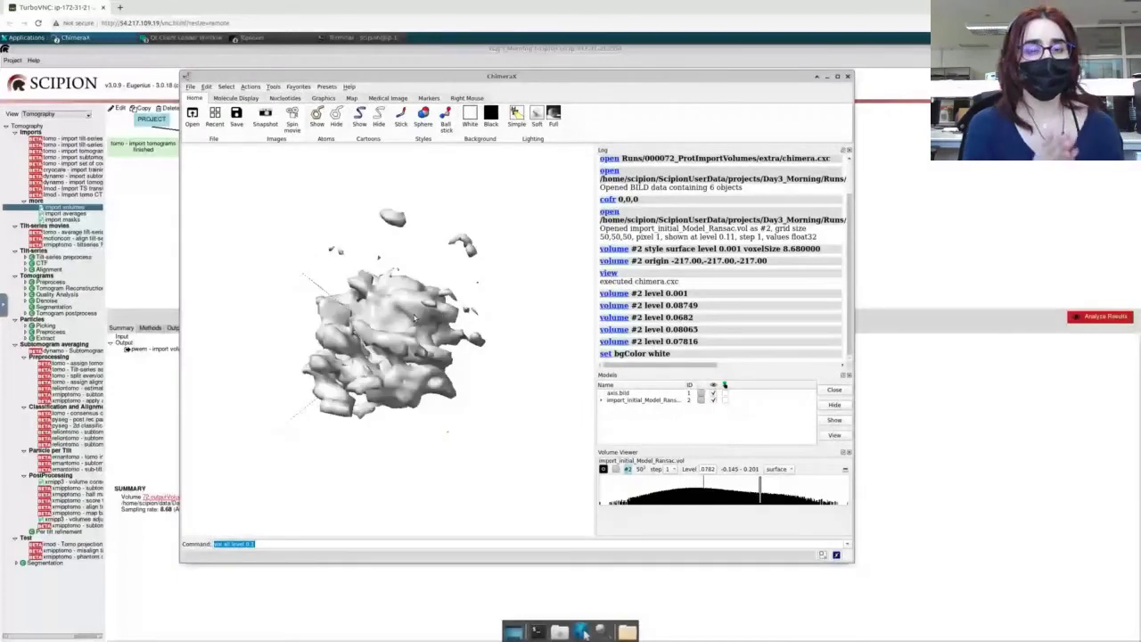
pyautogui.moveTo(415, 320); pyautogui.dragTo(431, 283)
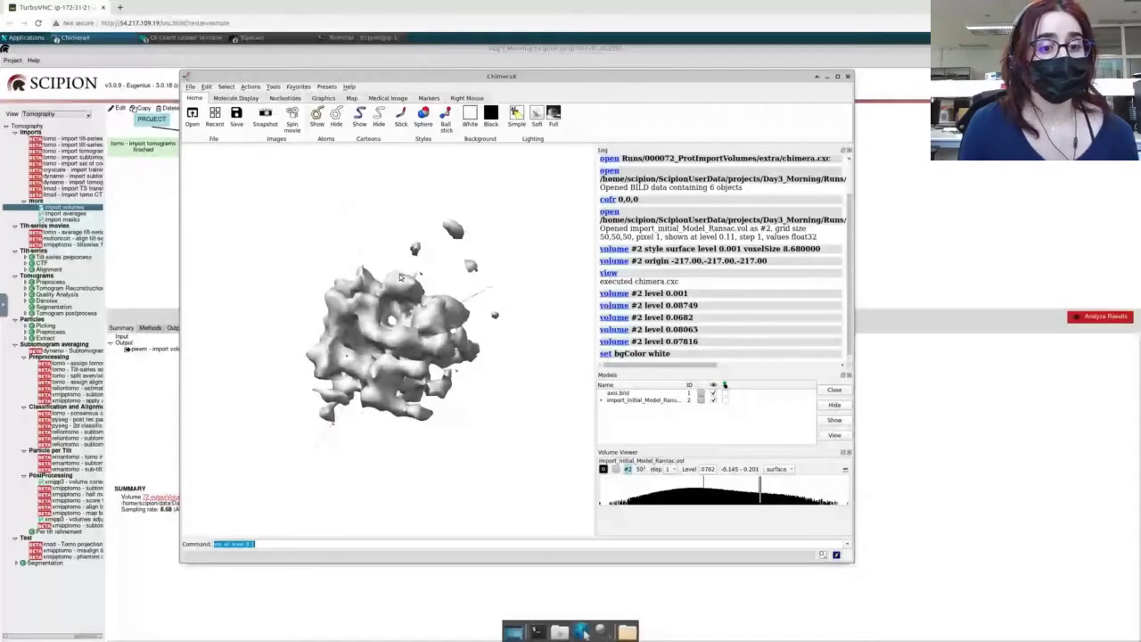
pyautogui.moveTo(401, 278); pyautogui.dragTo(386, 340)
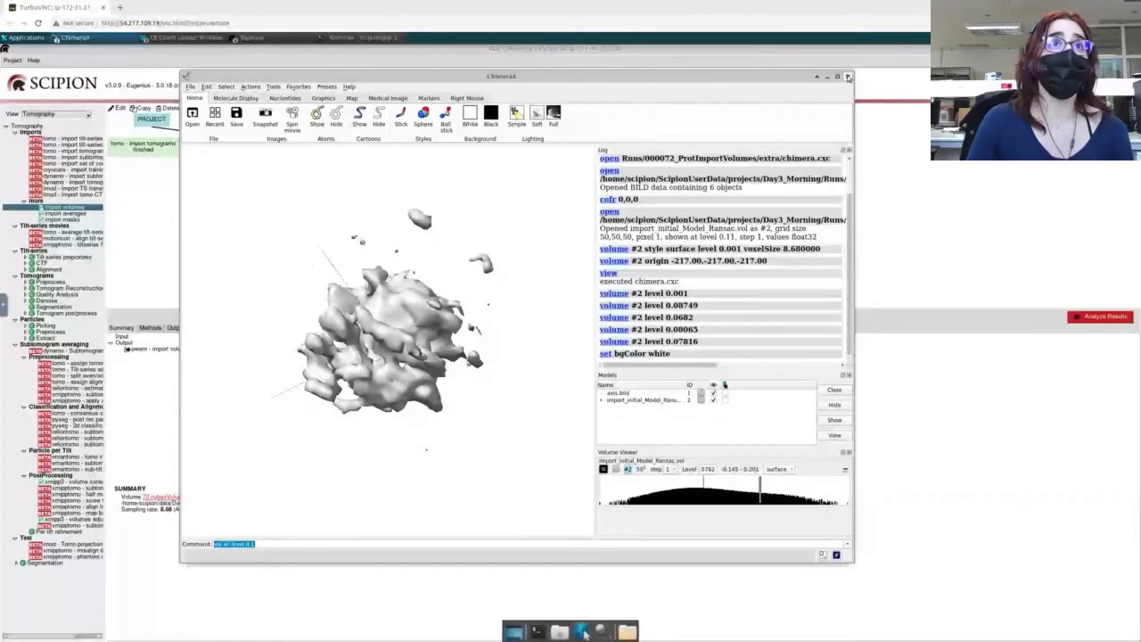
# Close ChimeraX and the volume viewer, and review the summaries of the tomogram and volume imports in the project
pyautogui.click(848, 76)
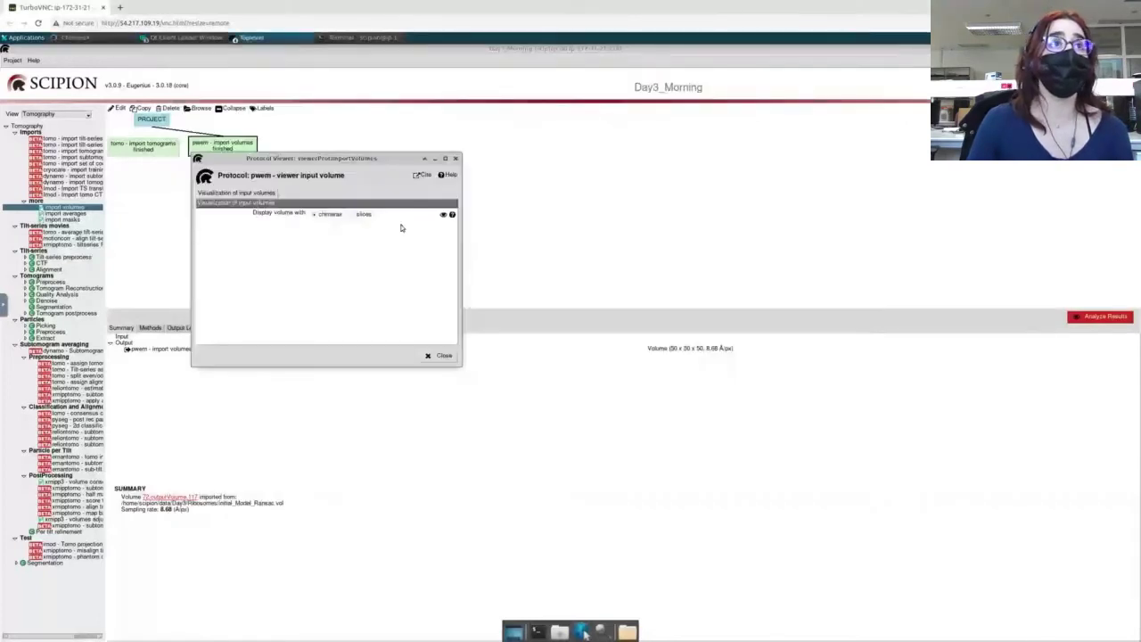
pyautogui.click(440, 355)
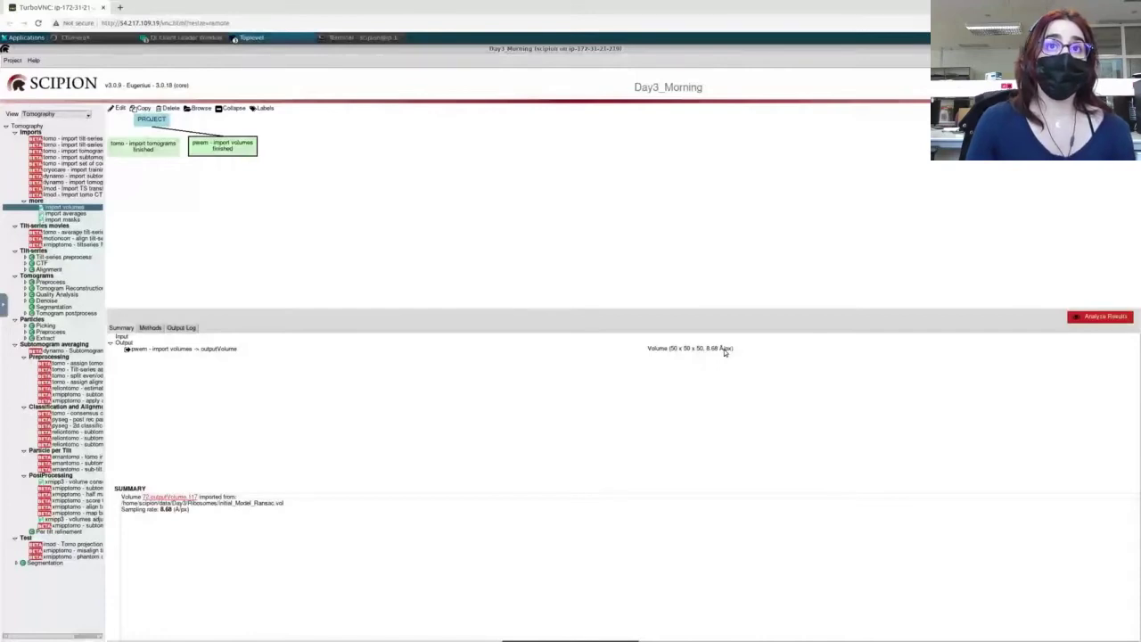
pyautogui.click(134, 146)
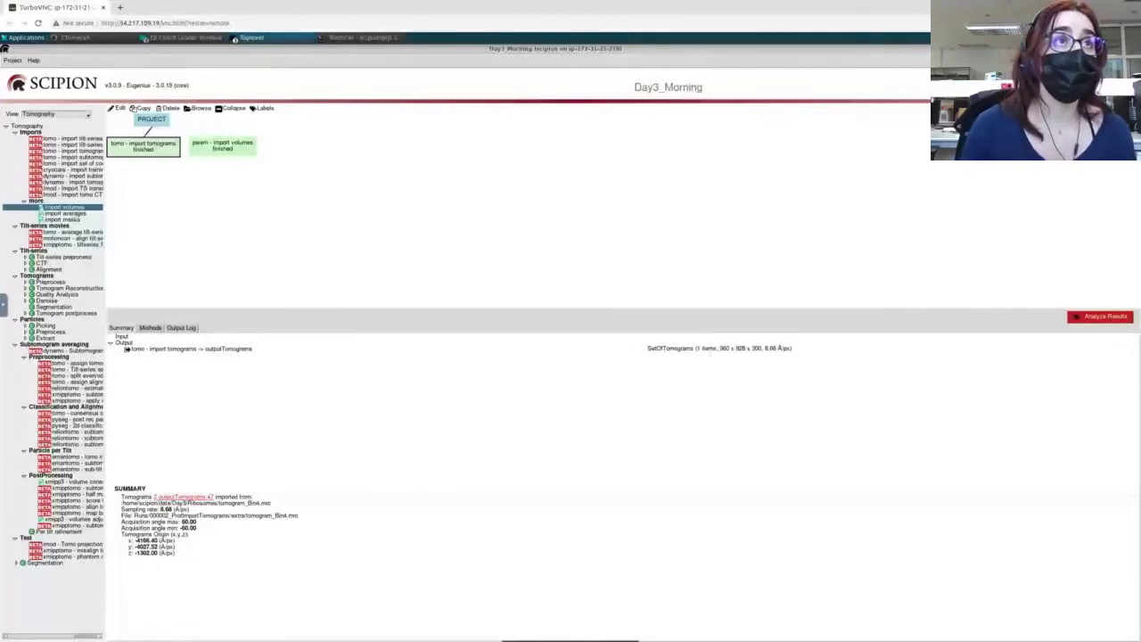
pyautogui.click(216, 147)
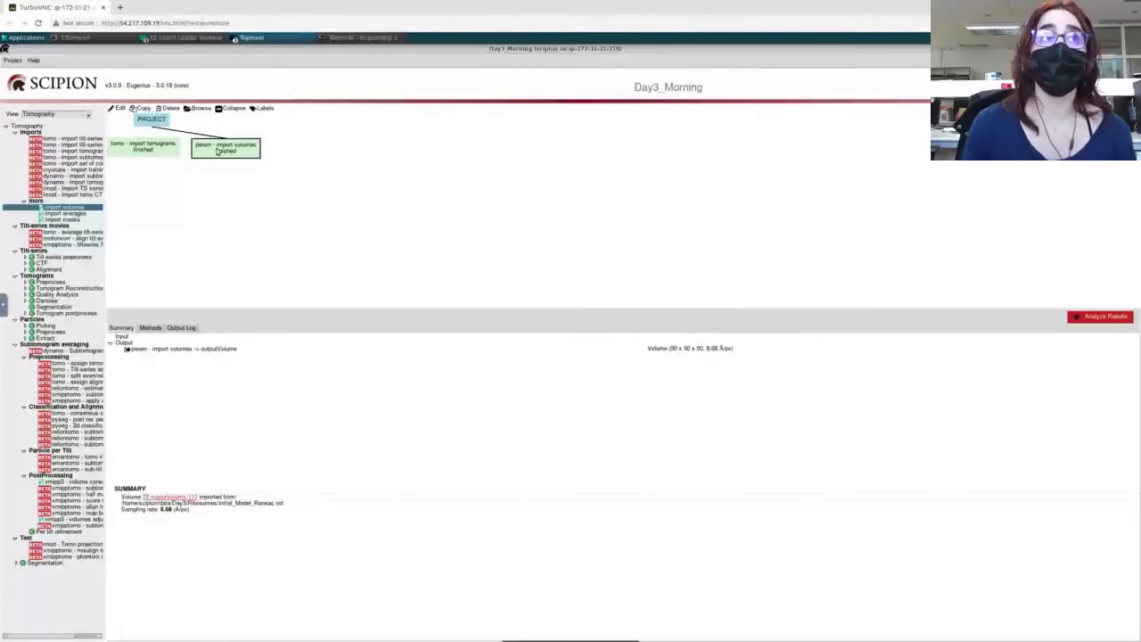
pyautogui.click(143, 148)
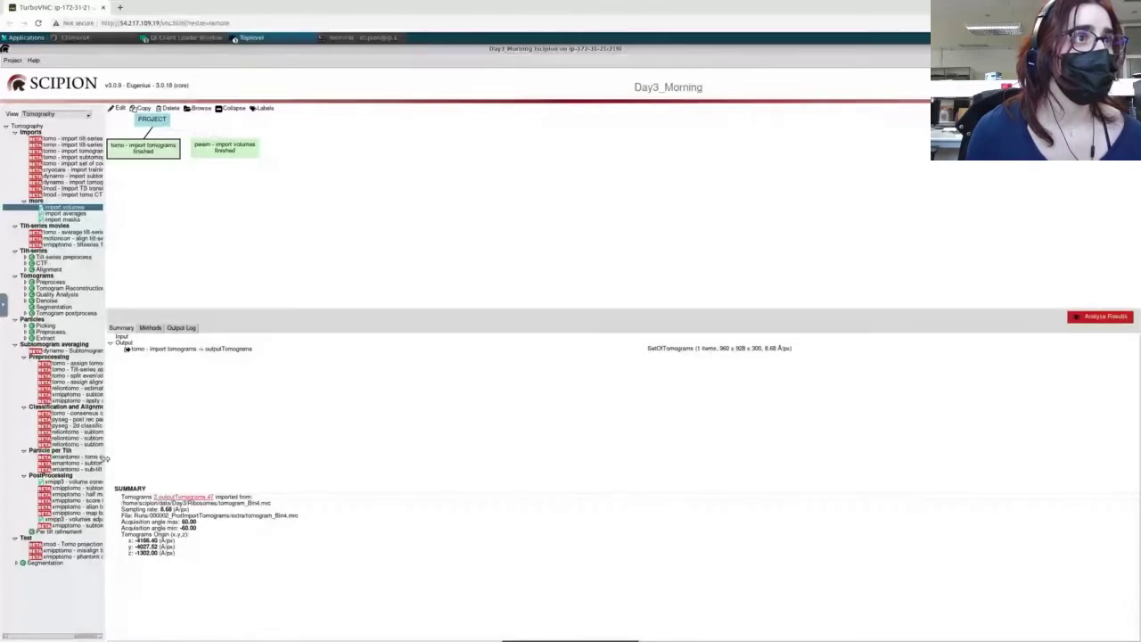
# Widen the protocol tree, expand the Picking protocols under Particles and select "emantomo - template matching"
pyautogui.moveTo(105, 458); pyautogui.dragTo(176, 471)
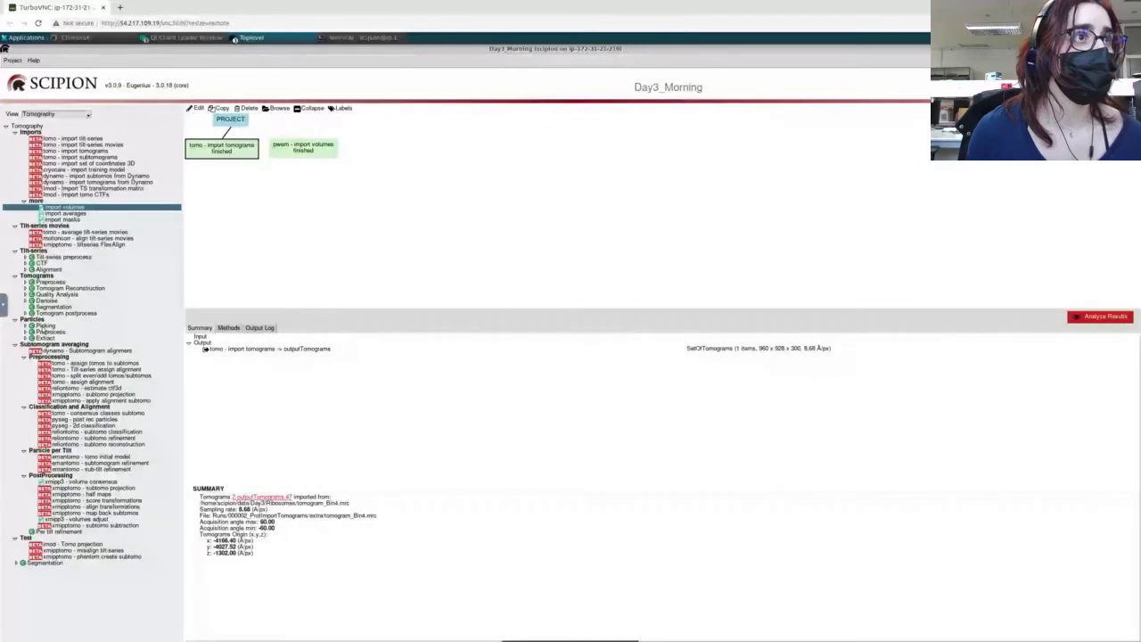
pyautogui.doubleClick(40, 327)
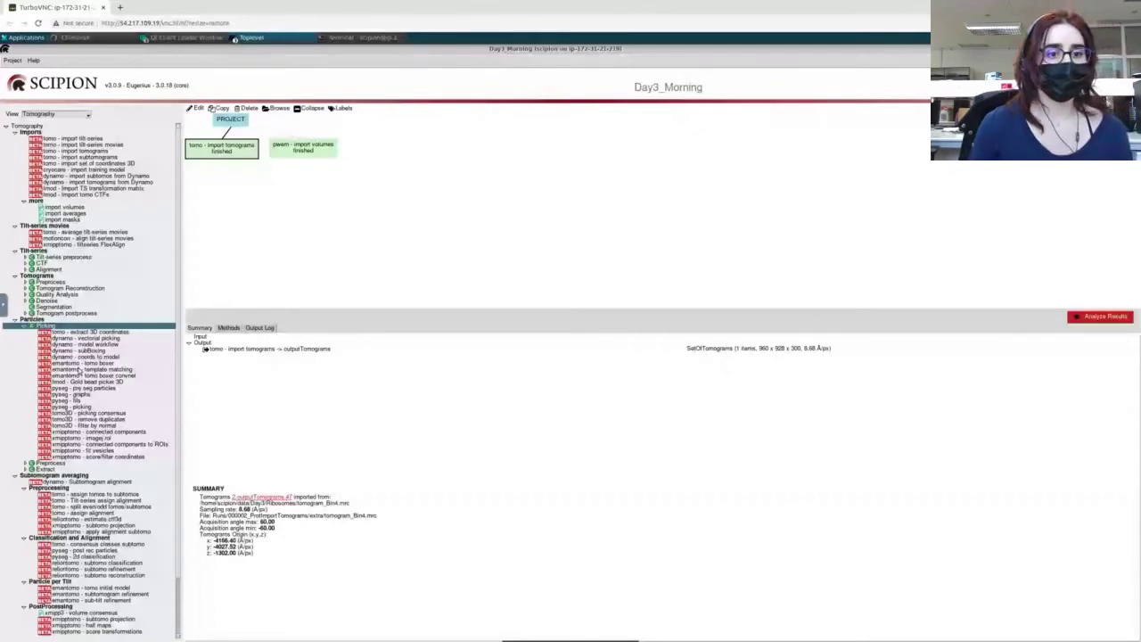
pyautogui.click(82, 370)
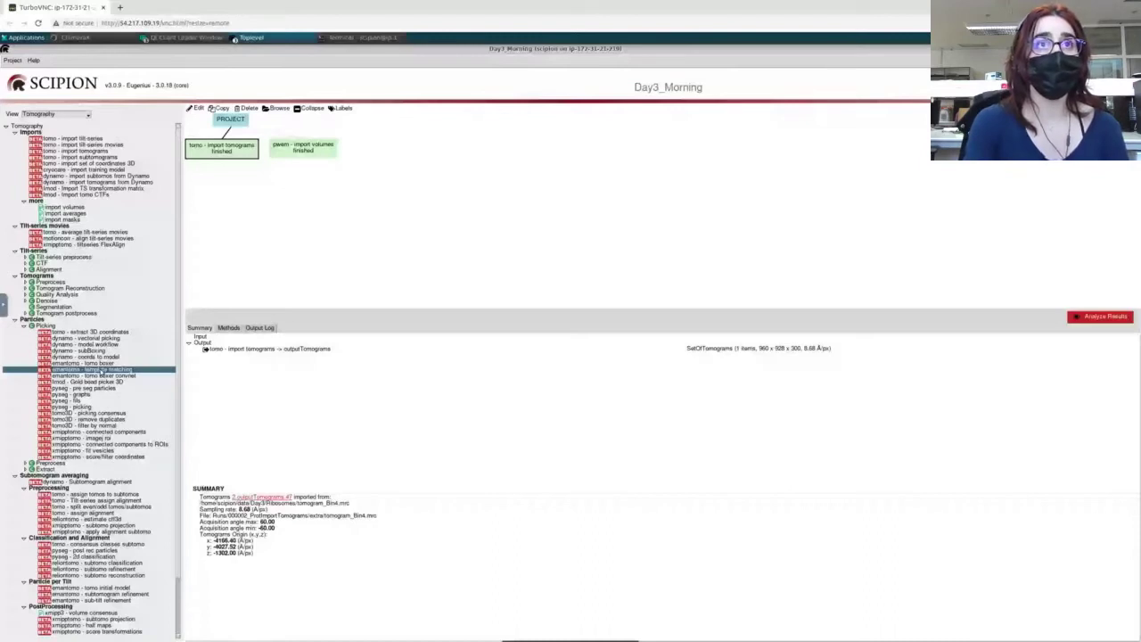
# Open the protocol search, reposition its window and search for "emantomo template"
pyautogui.hotkey('ctrl', 'f')
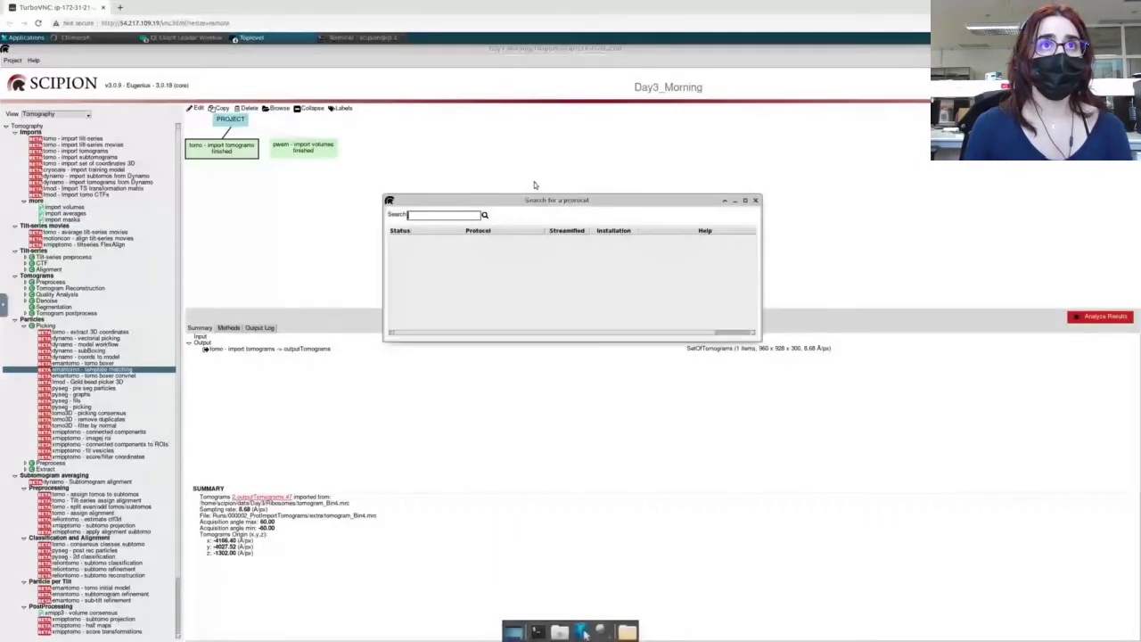
pyautogui.moveTo(542, 209); pyautogui.dragTo(479, 247)
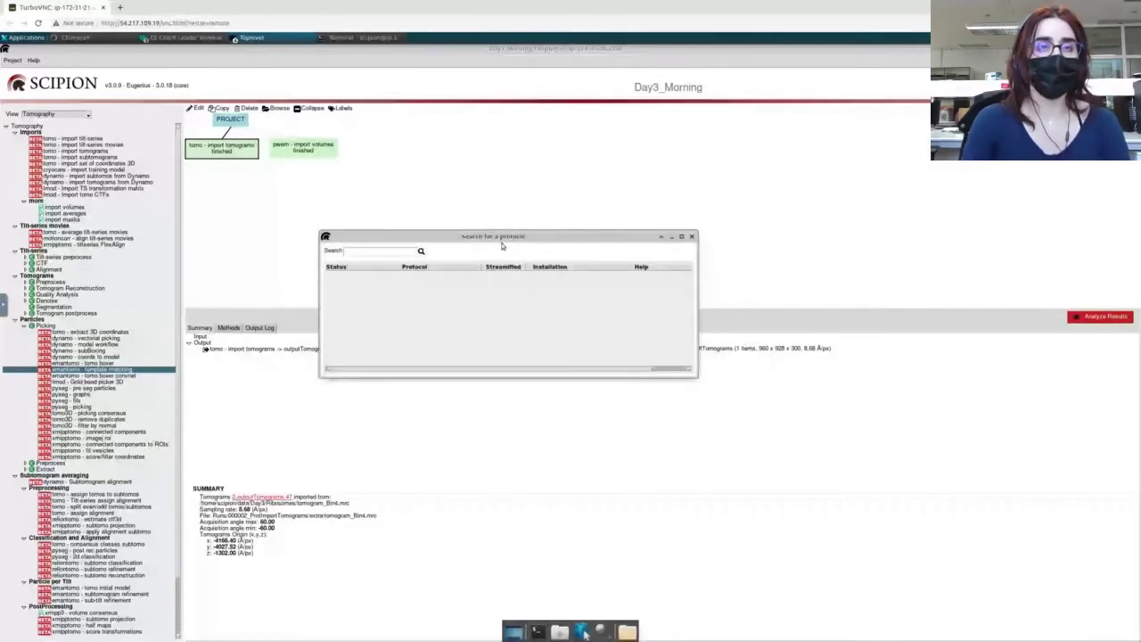
pyautogui.click(363, 252)
pyautogui.write('tom')
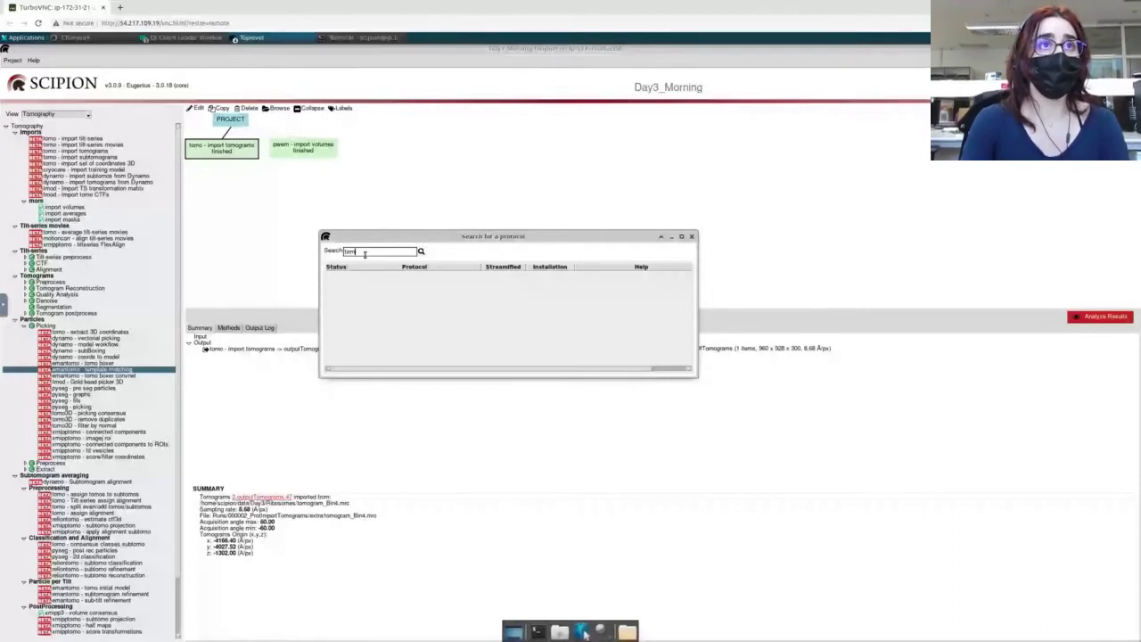
pyautogui.write('ntomo templat')
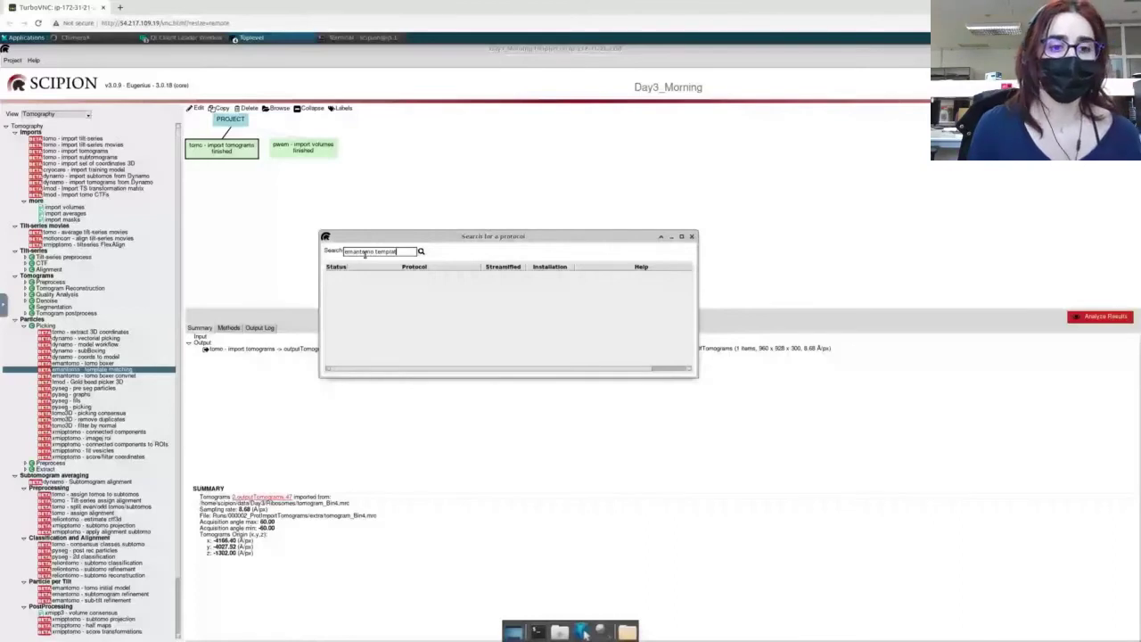
pyautogui.write('e')
pyautogui.press('Return')
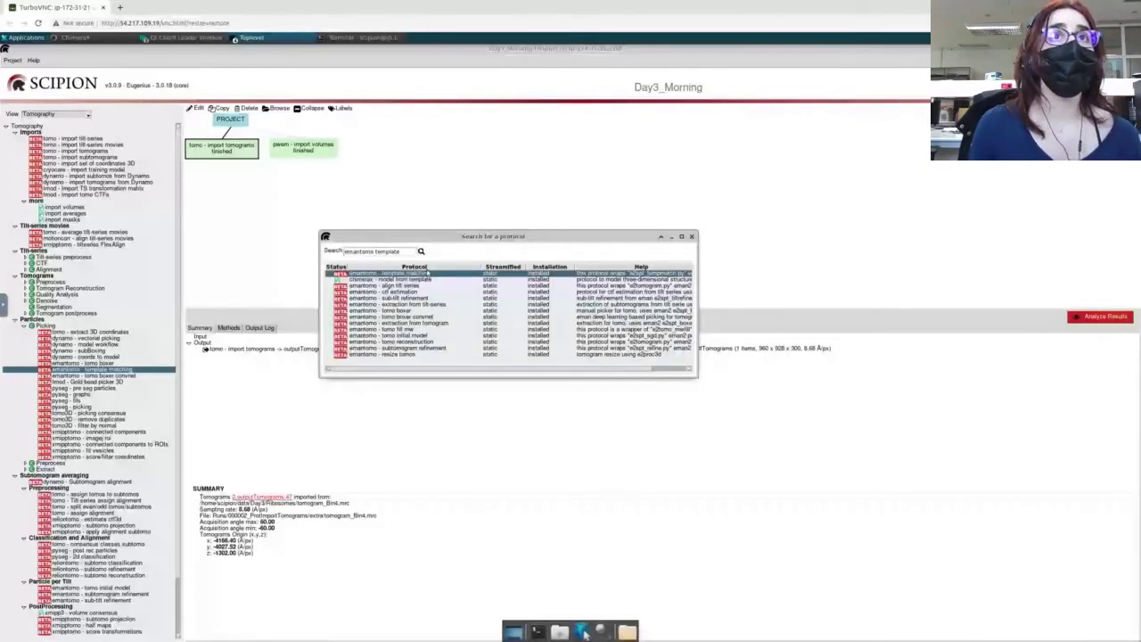
# Open the emantomo template matching protocol and set the imported tomograms as input tomograms and the imported volume as reference volume
pyautogui.doubleClick(428, 273)
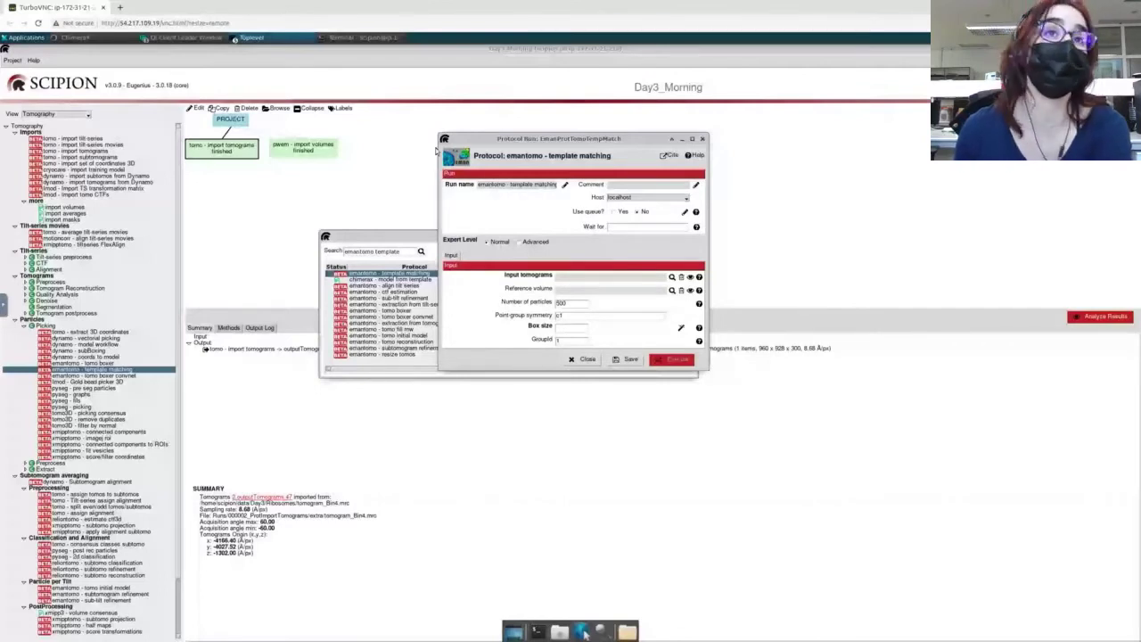
pyautogui.click(671, 278)
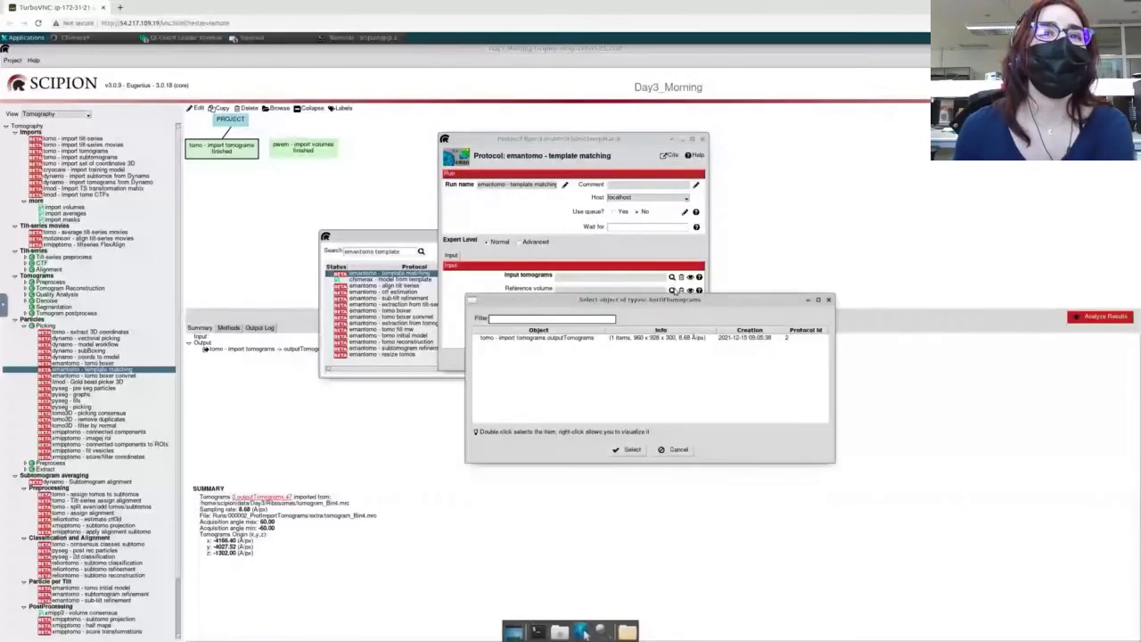
pyautogui.click(561, 339)
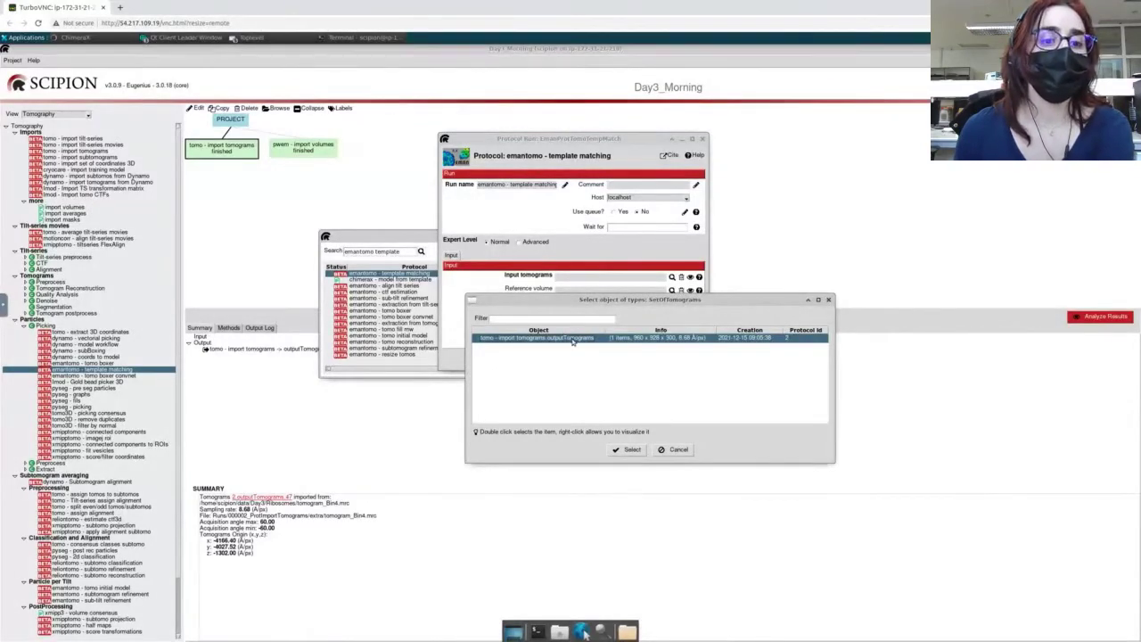
pyautogui.click(630, 451)
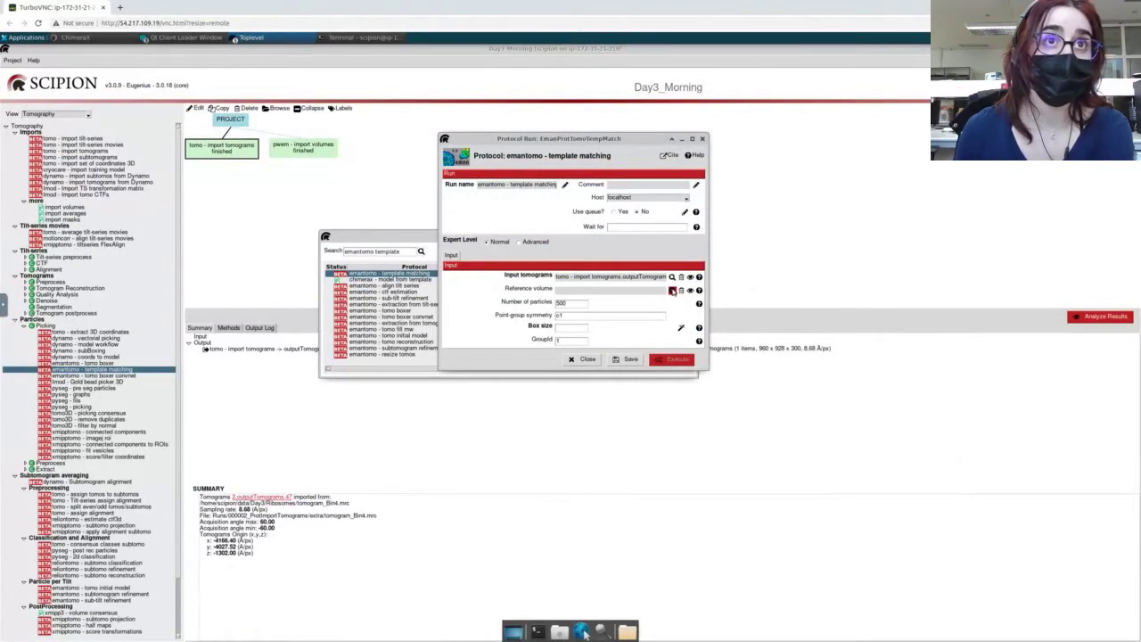
pyautogui.click(672, 290)
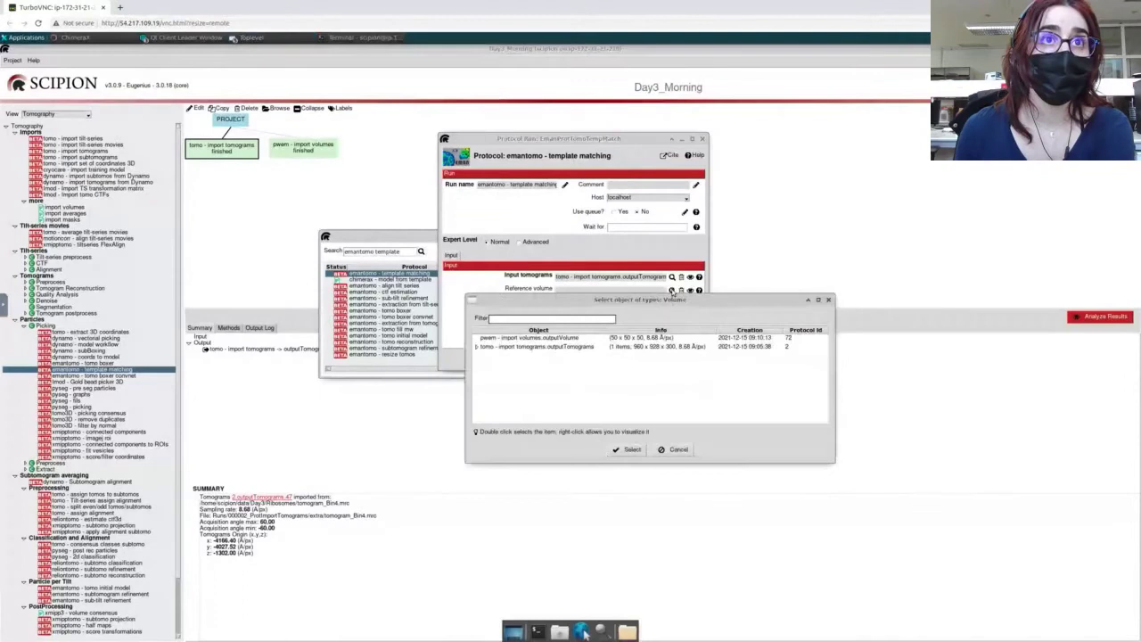
pyautogui.click(554, 339)
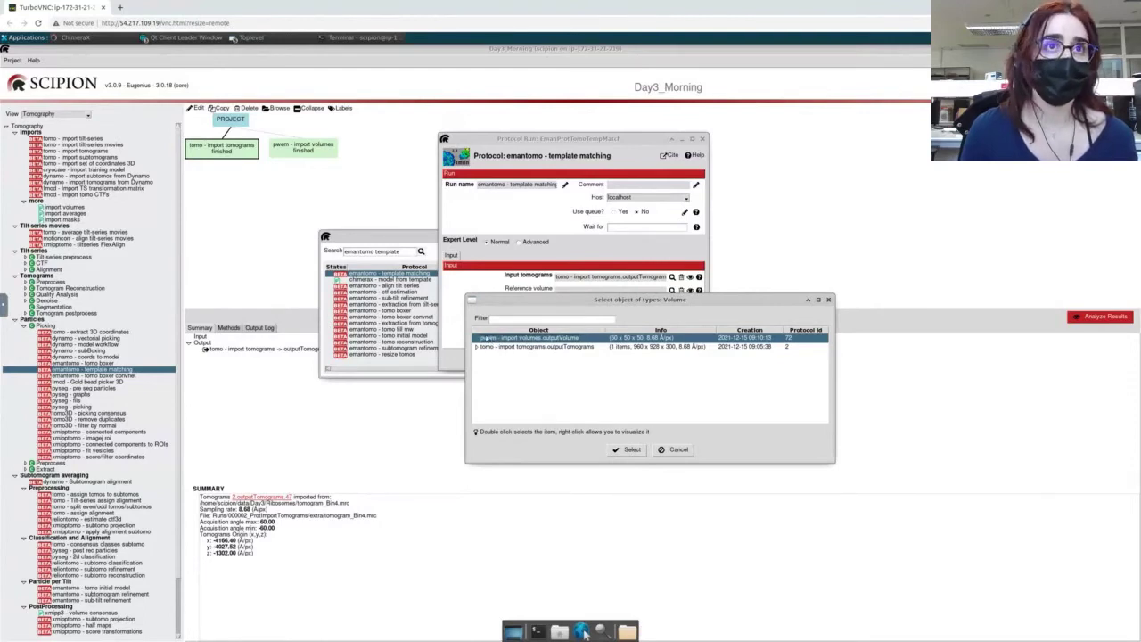
pyautogui.click(630, 450)
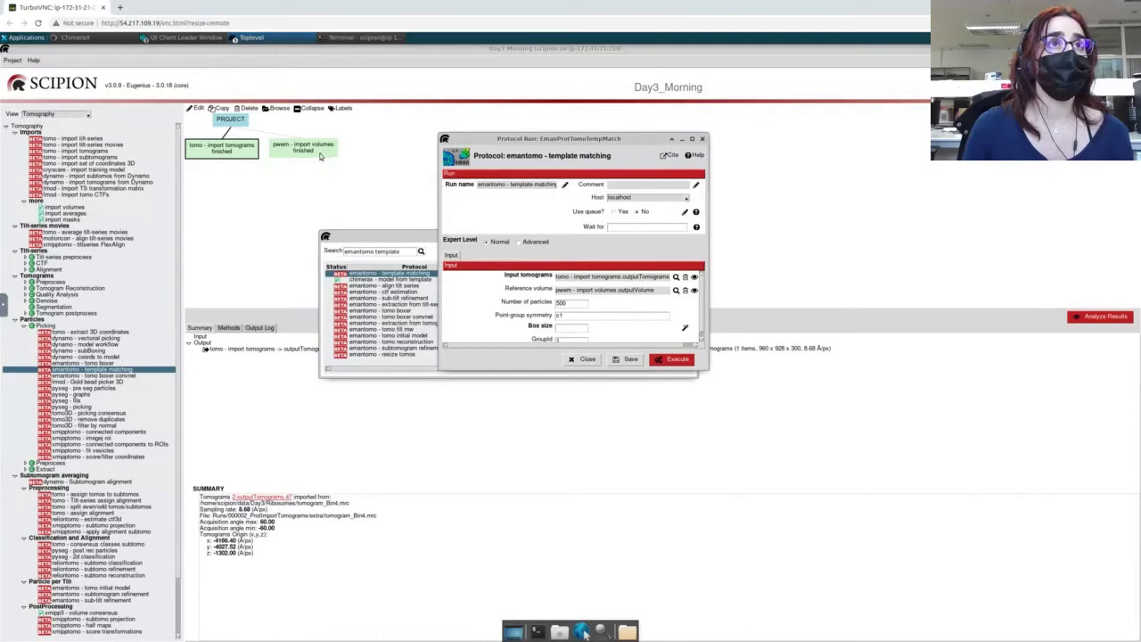
# Examine the available reference volume objects and their protocol IDs, keeping the chosen volume
pyautogui.moveTo(321, 155)
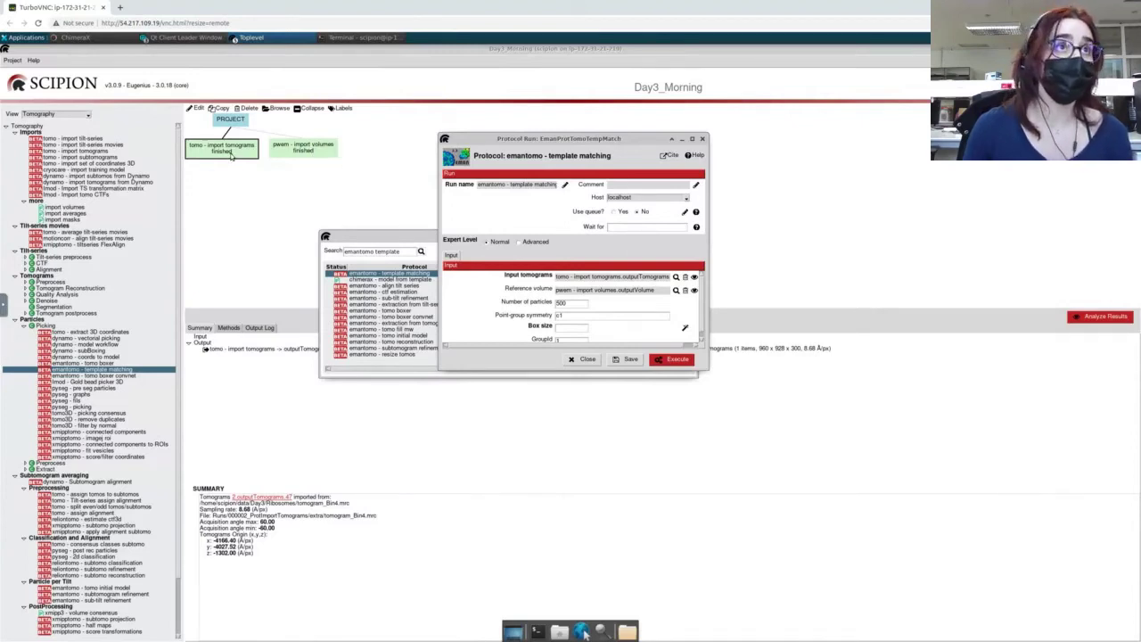
pyautogui.moveTo(232, 156)
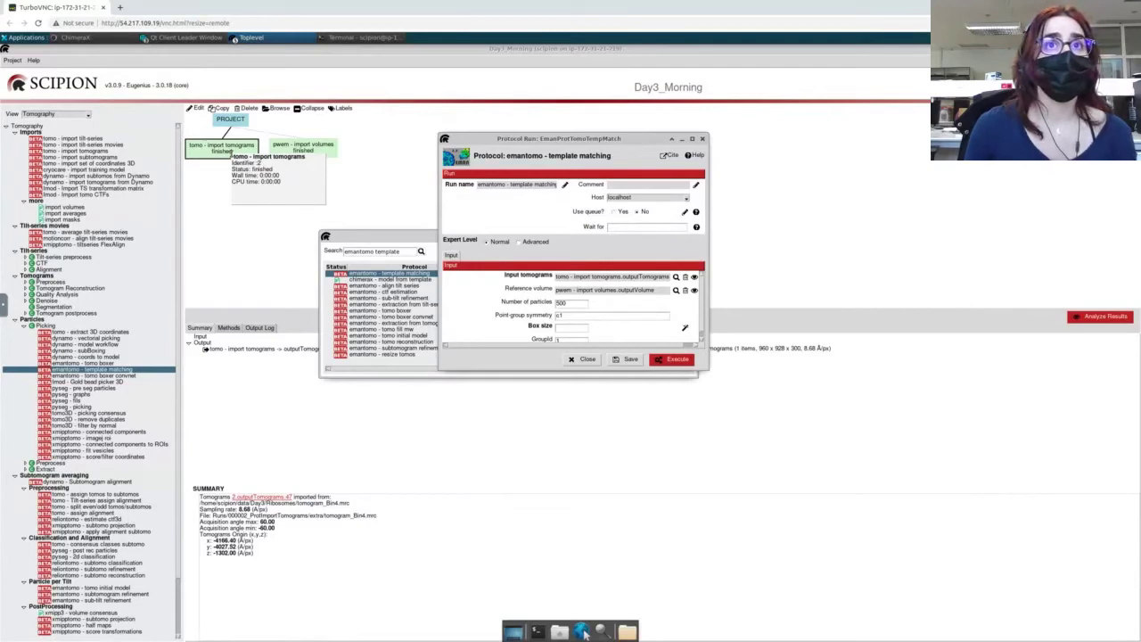
pyautogui.click(676, 291)
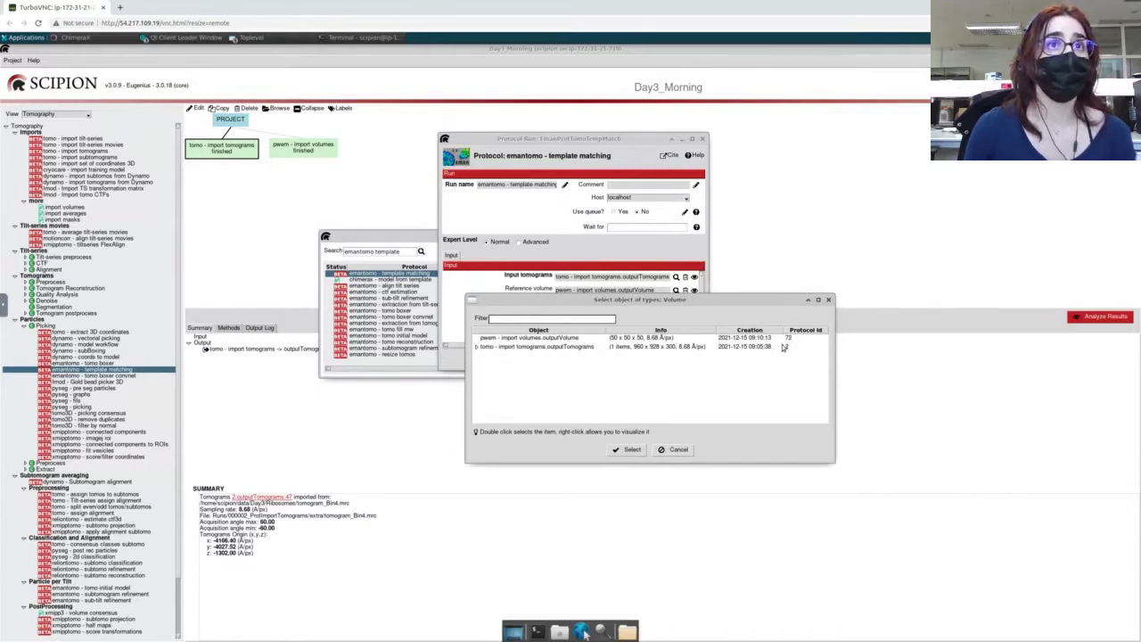
pyautogui.click(827, 300)
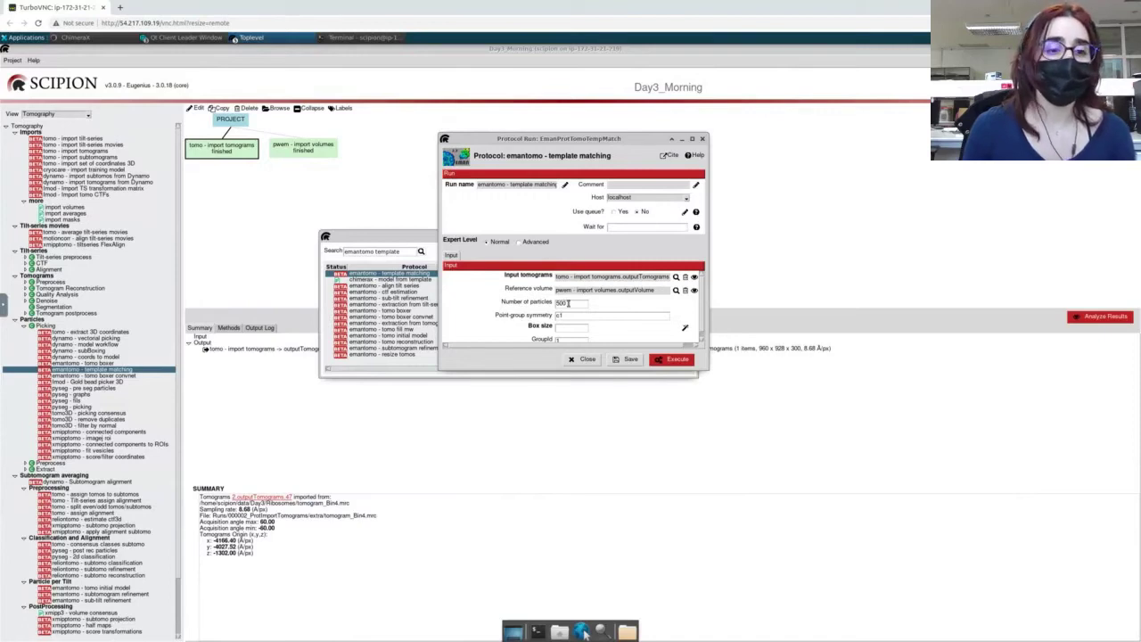
# Keep 500 particles and c1 symmetry, set the box size to 50, execute template matching and close the protocol search
pyautogui.moveTo(568, 303); pyautogui.dragTo(538, 308)
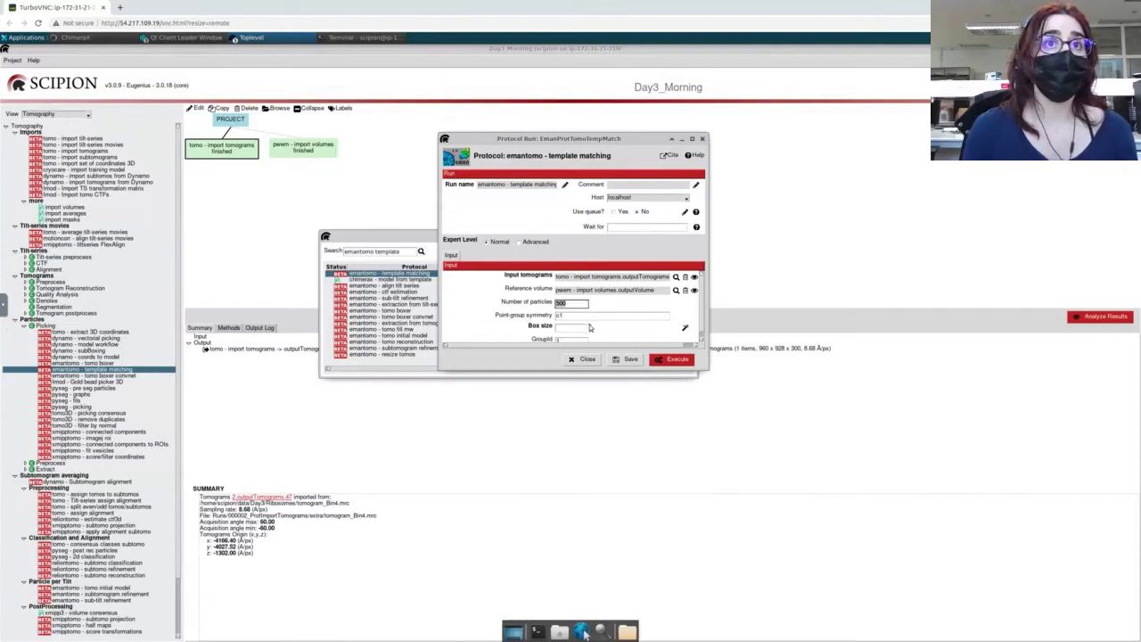
pyautogui.click(560, 316)
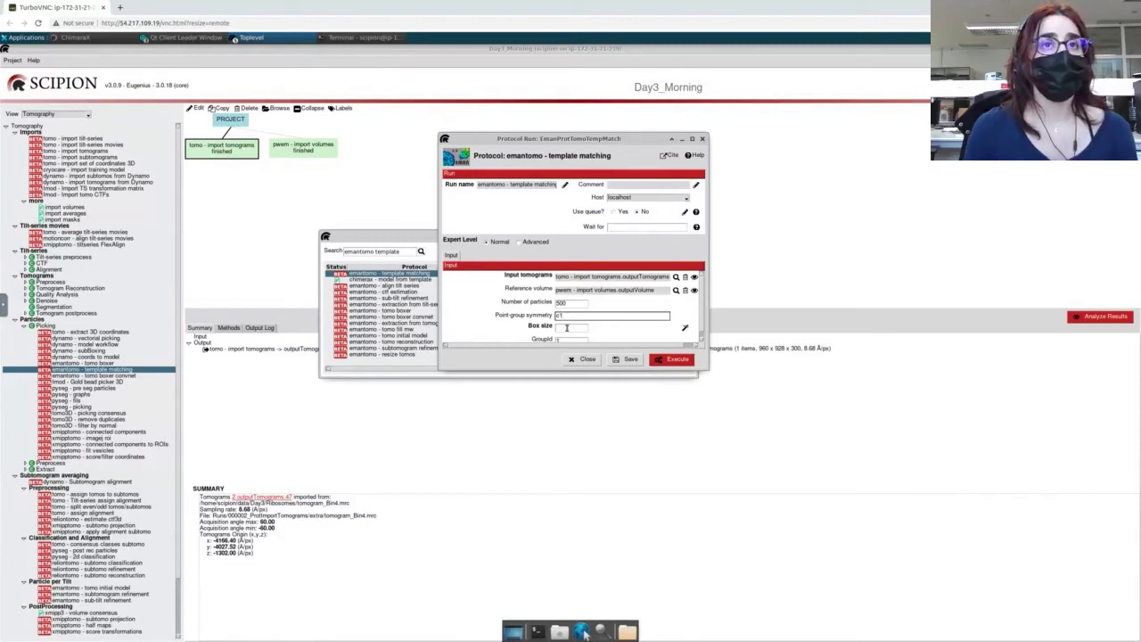
pyautogui.click(567, 328)
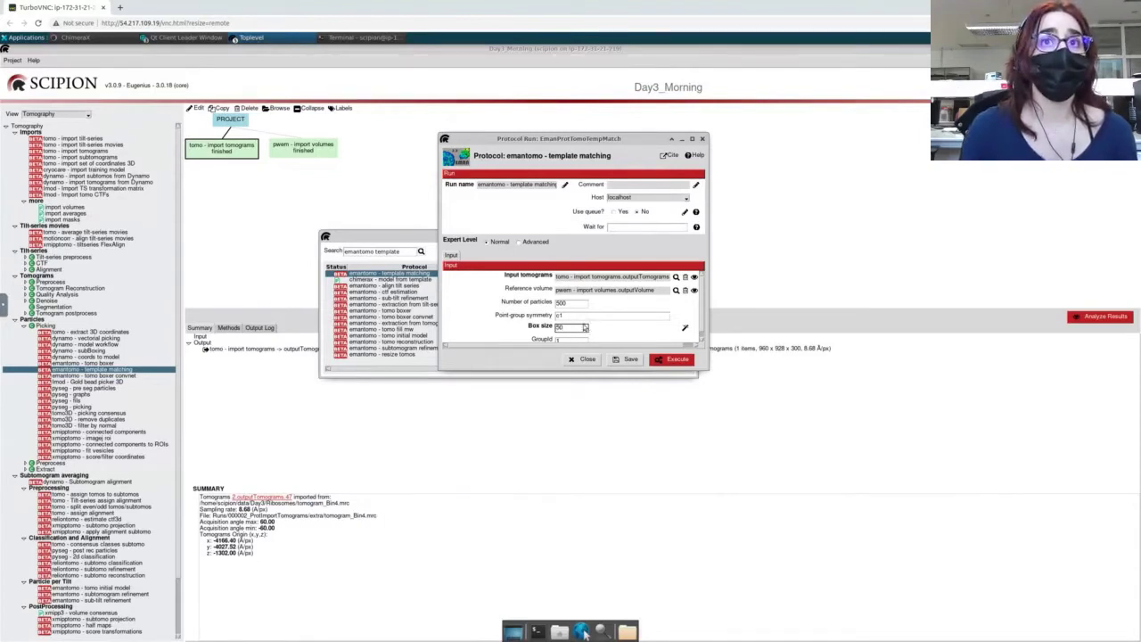
pyautogui.write('60')
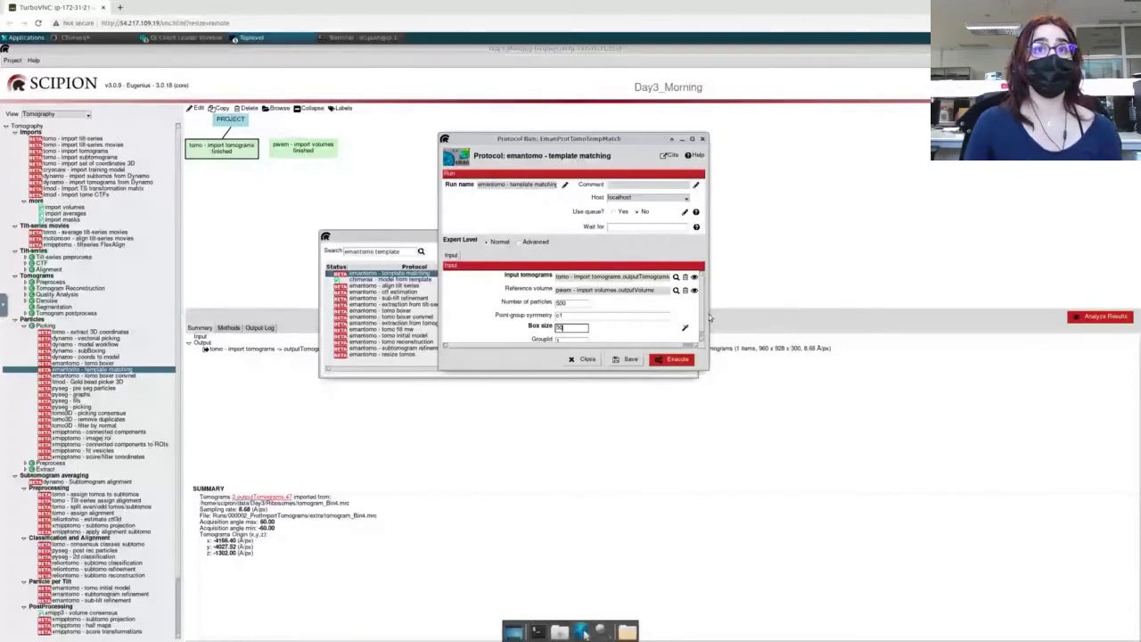
pyautogui.scroll(-1, 704, 317)
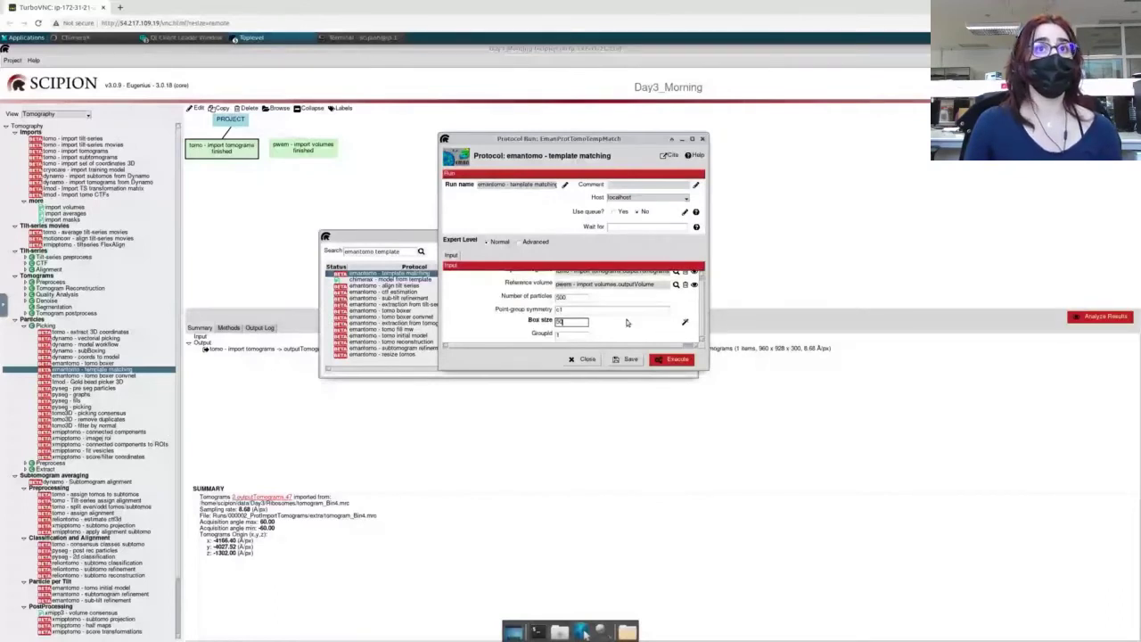
pyautogui.click(681, 358)
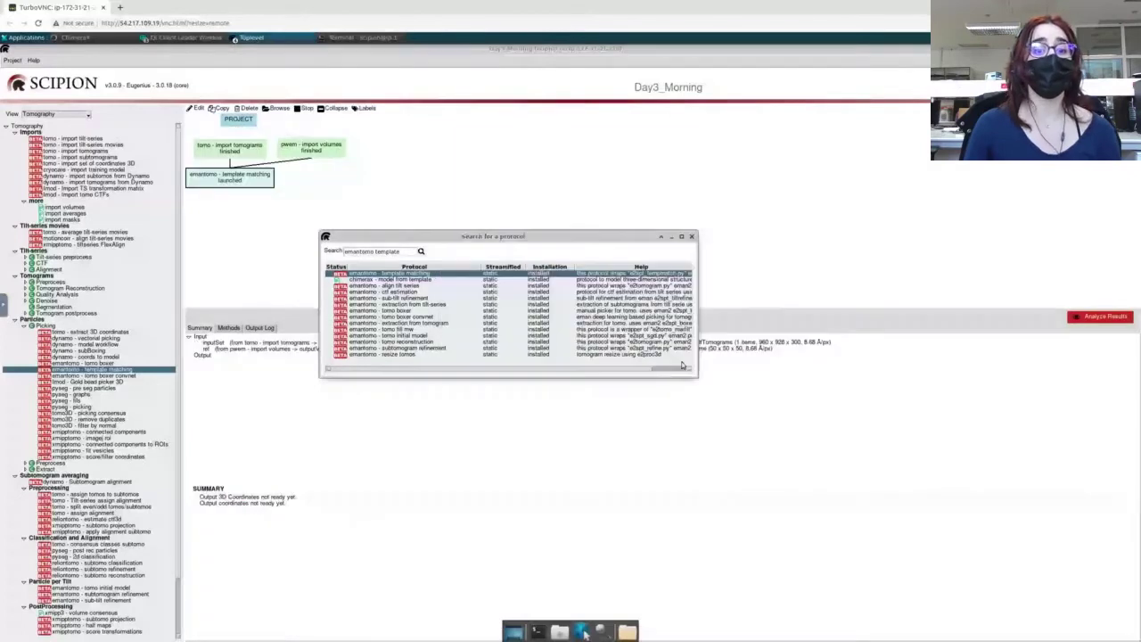
pyautogui.click(692, 237)
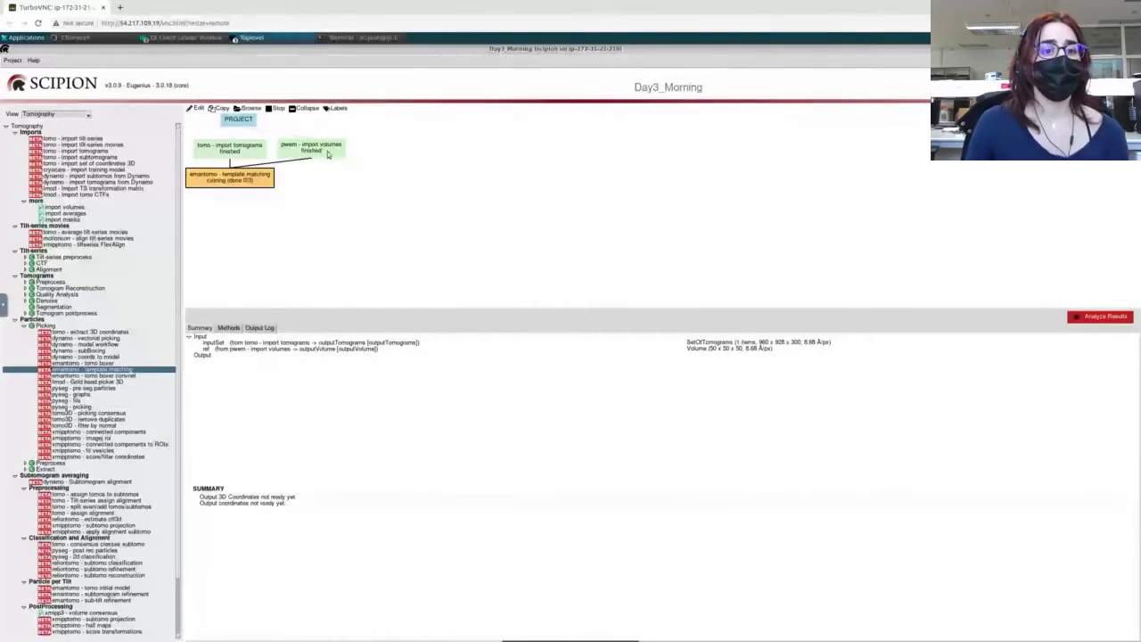
# Reopen the running template matching protocol and read the help text for its GroupId parameter
pyautogui.moveTo(328, 152)
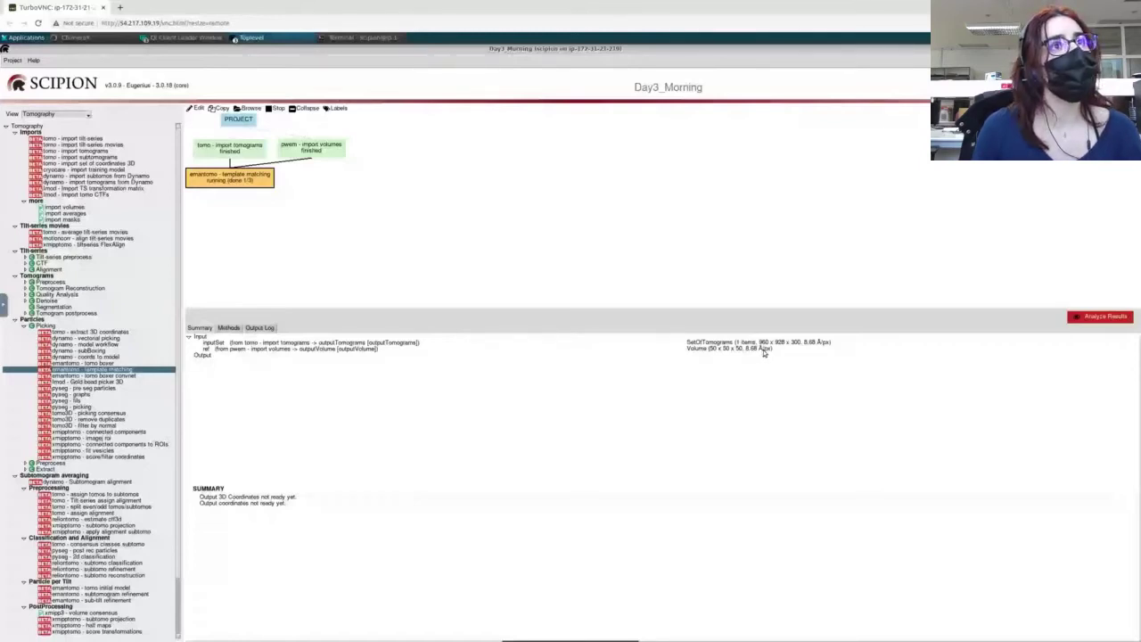
pyautogui.doubleClick(251, 180)
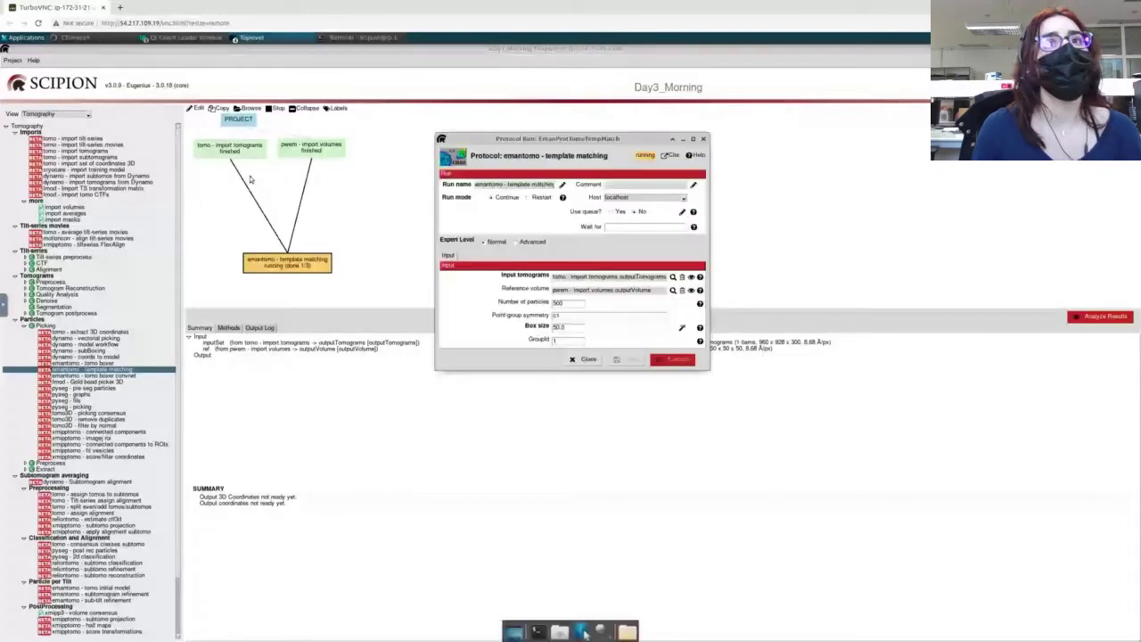
pyautogui.click(700, 341)
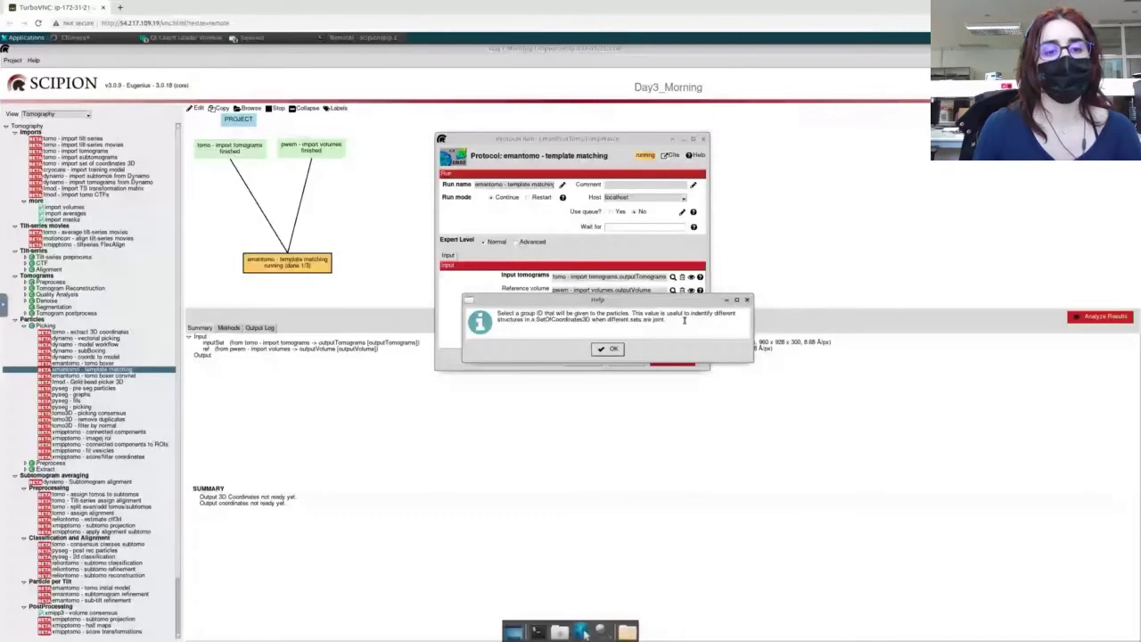
pyautogui.moveTo(685, 320); pyautogui.dragTo(678, 328)
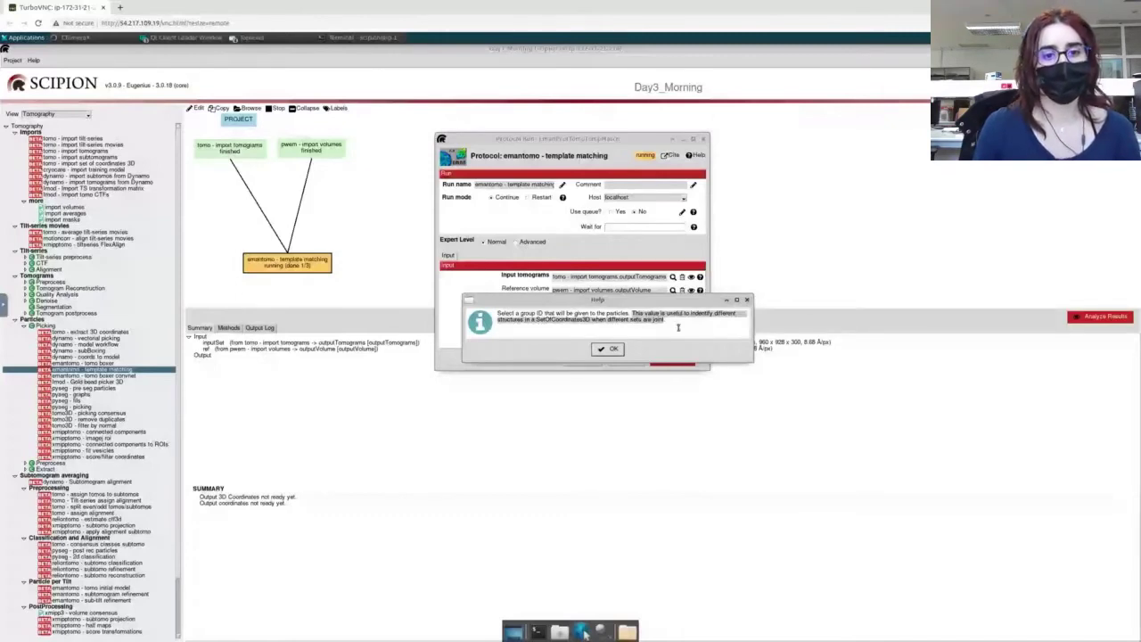
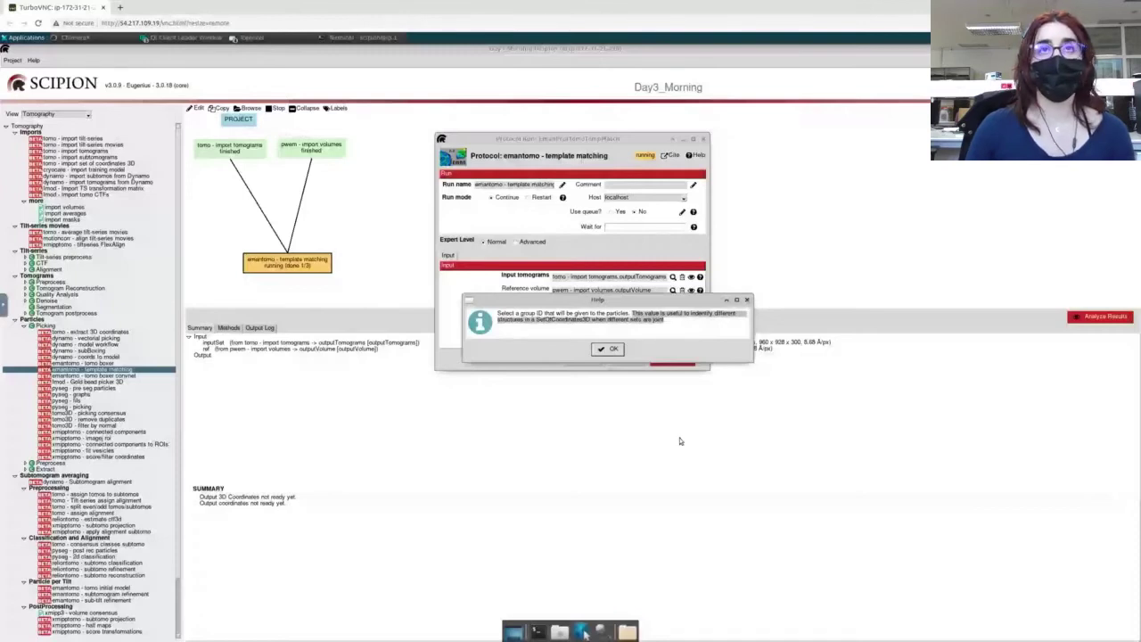
pyautogui.press('Return')
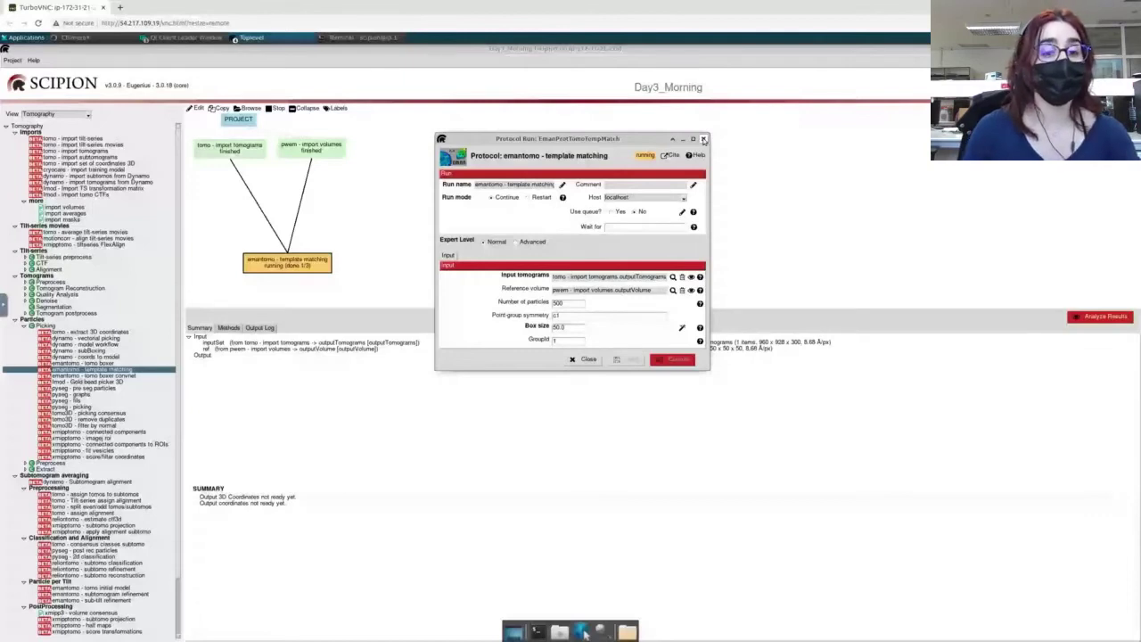
# Move the template matching box up close beneath the two import boxes and check its output coordinates in the summary
pyautogui.click(304, 265)
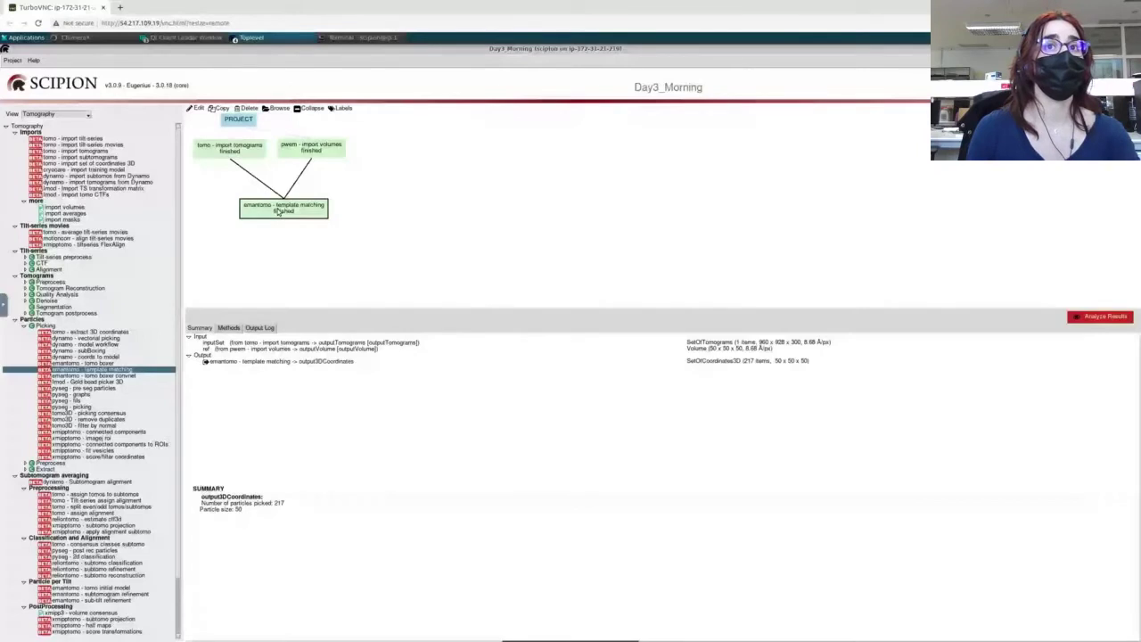
pyautogui.moveTo(278, 211); pyautogui.dragTo(273, 185)
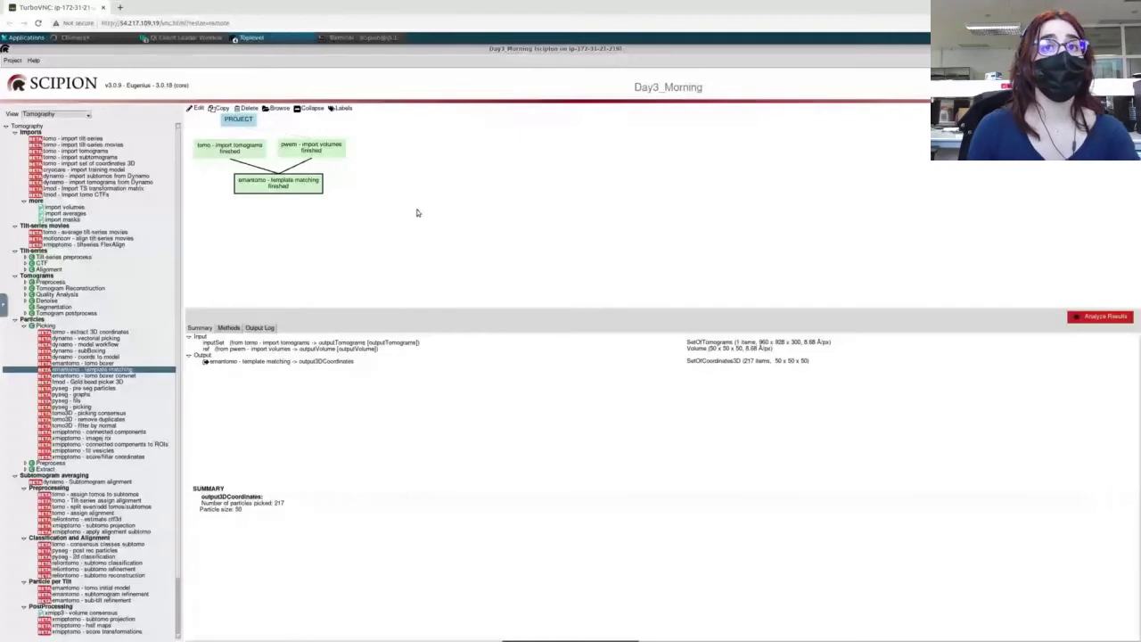
pyautogui.click(750, 362)
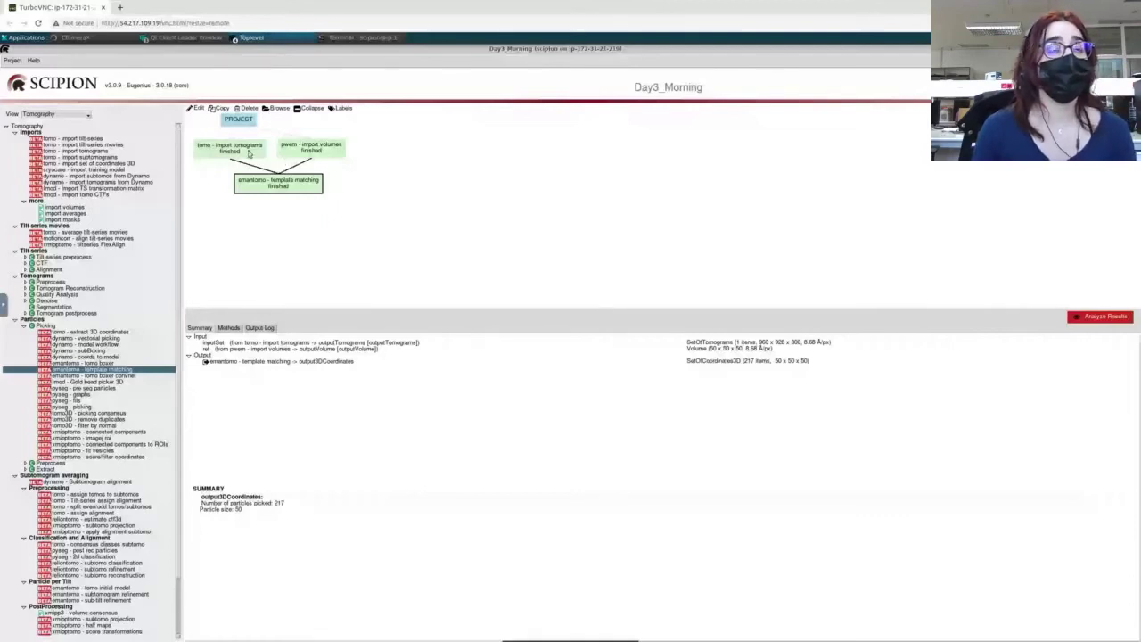
# Select the import tomograms and import volumes protocols together and start a new label named "imports" for them
pyautogui.moveTo(249, 154)
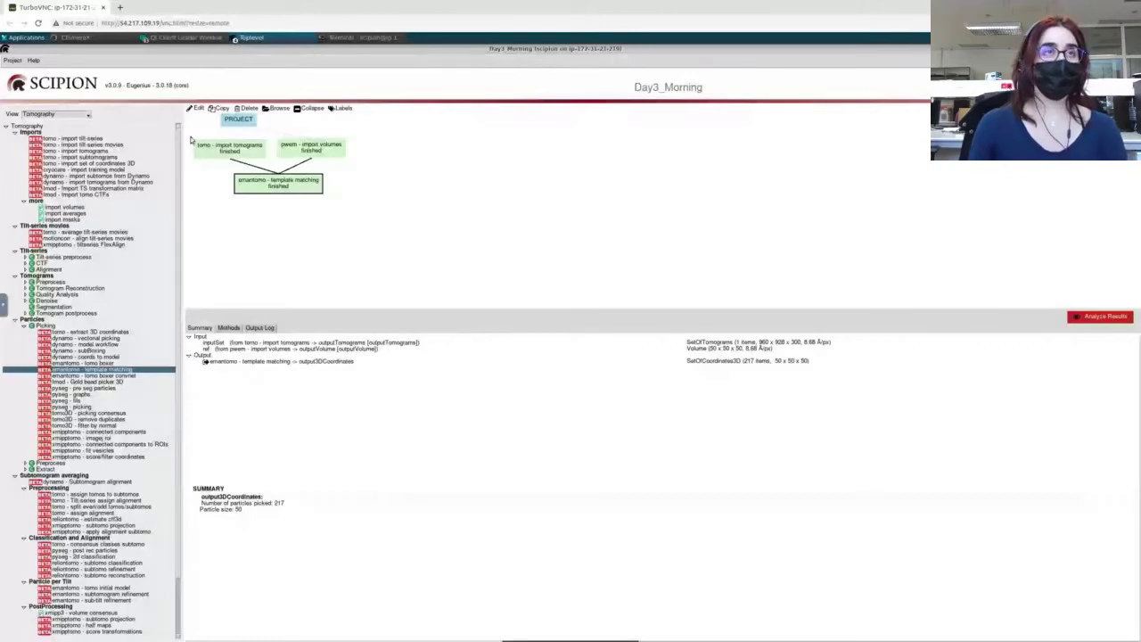
pyautogui.click(256, 153)
pyautogui.keyDown('ctrl'); pyautogui.click(333, 154); pyautogui.keyUp('ctrl')
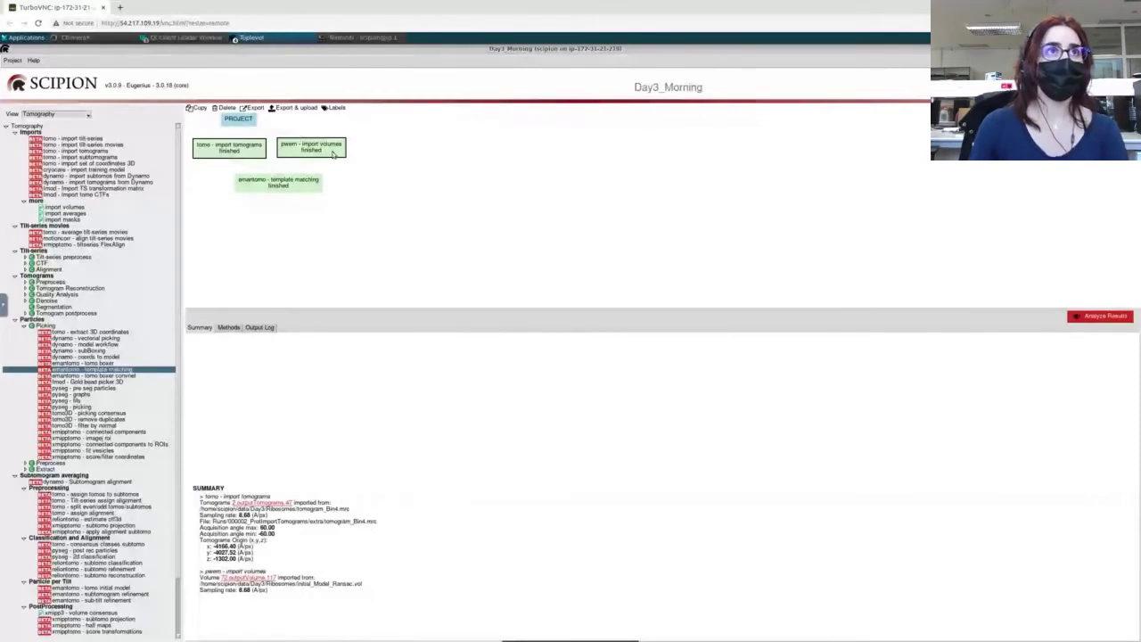
pyautogui.click(256, 156)
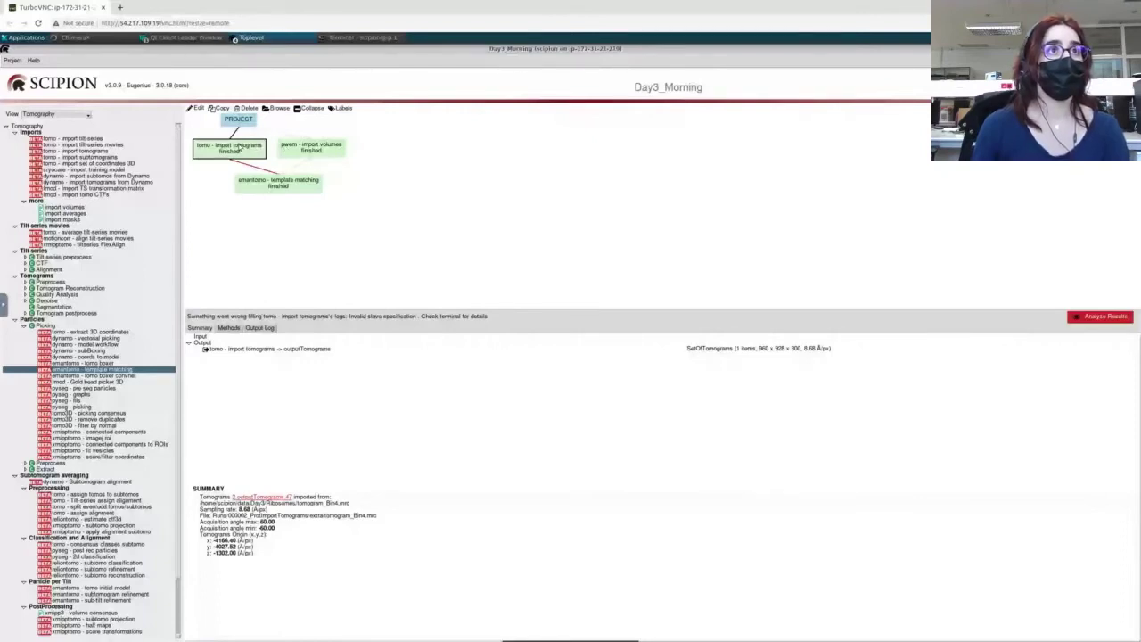
pyautogui.moveTo(242, 146)
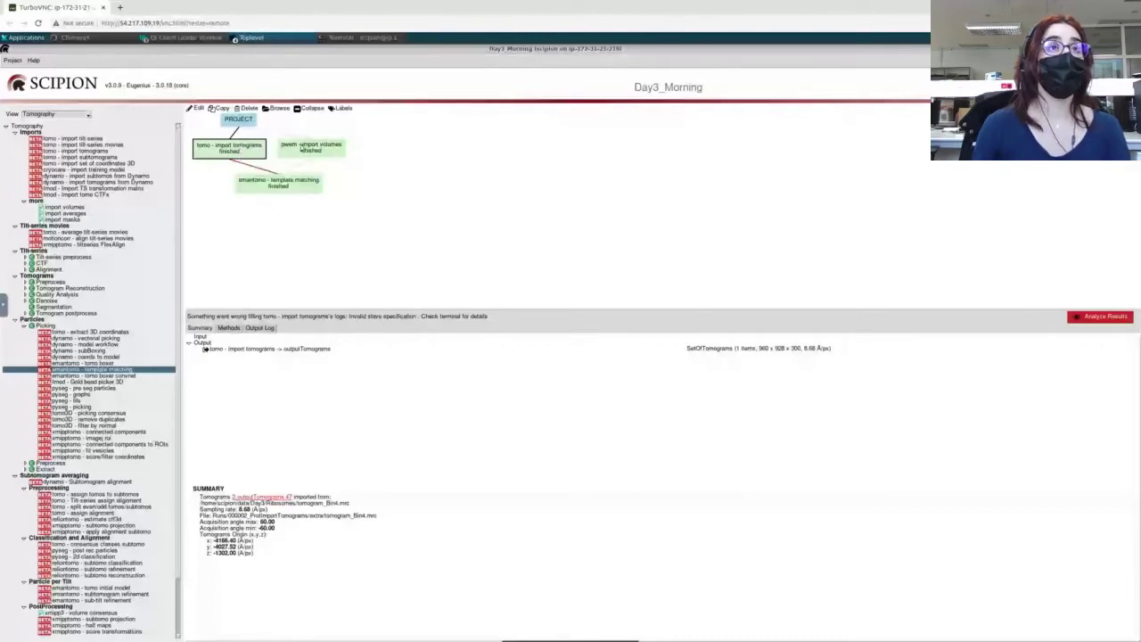
pyautogui.keyDown('ctrl'); pyautogui.click(303, 148); pyautogui.keyUp('ctrl')
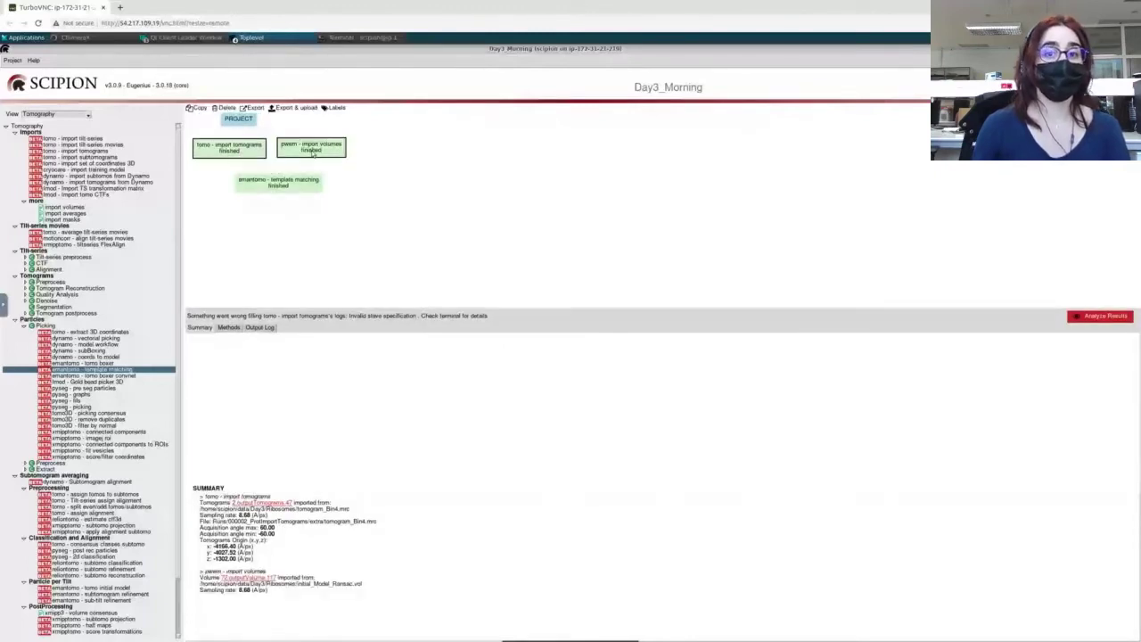
pyautogui.moveTo(313, 150)
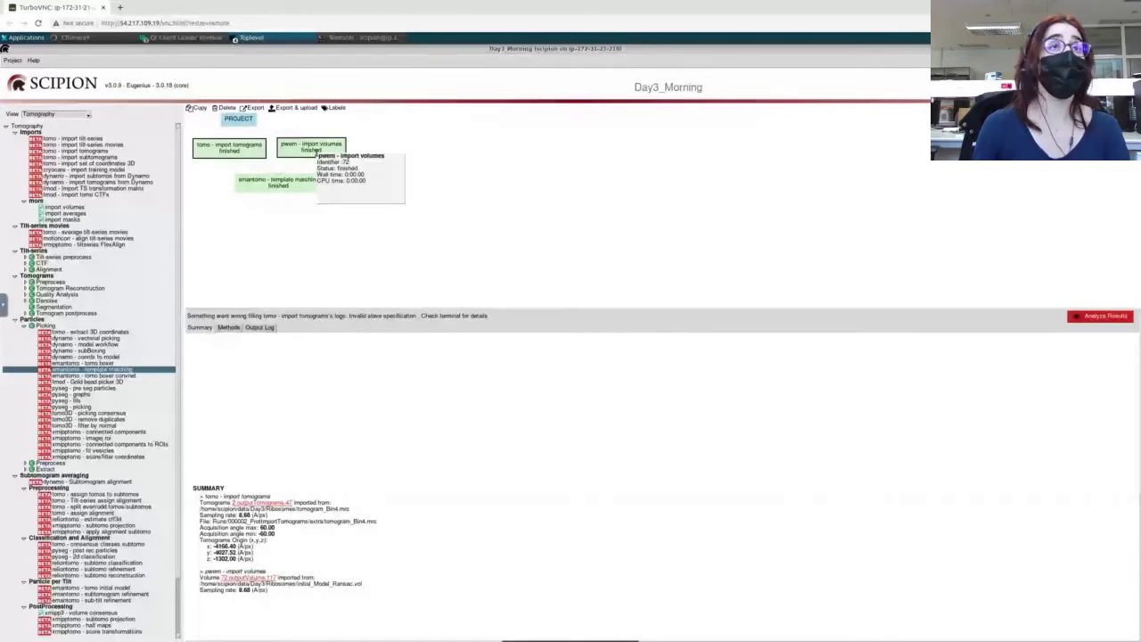
pyautogui.click(336, 108)
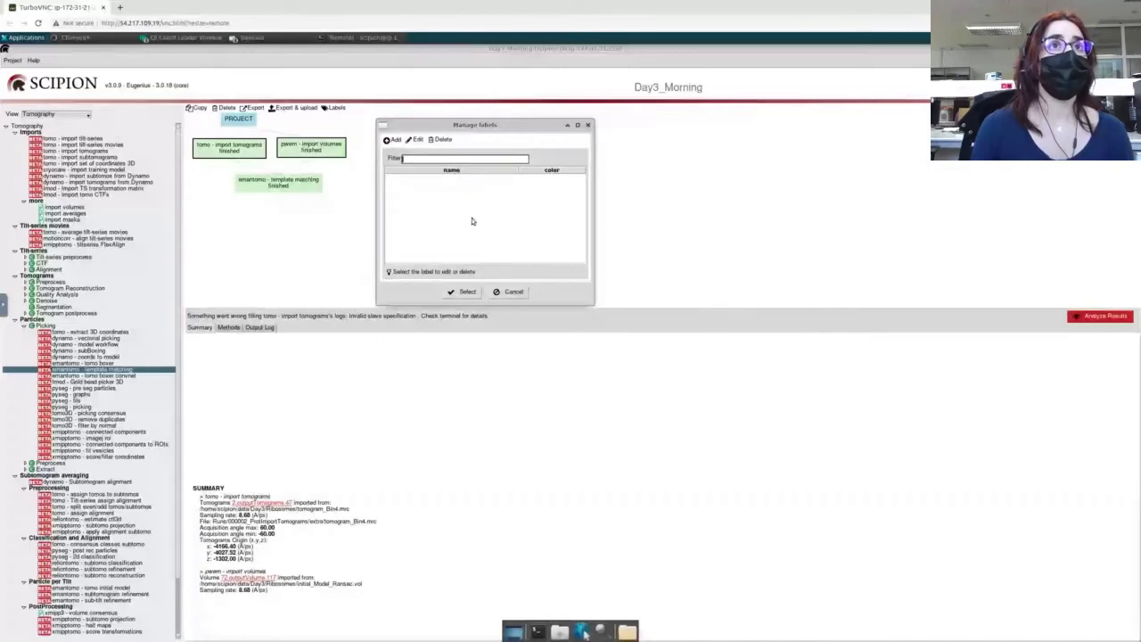
pyautogui.click(390, 140)
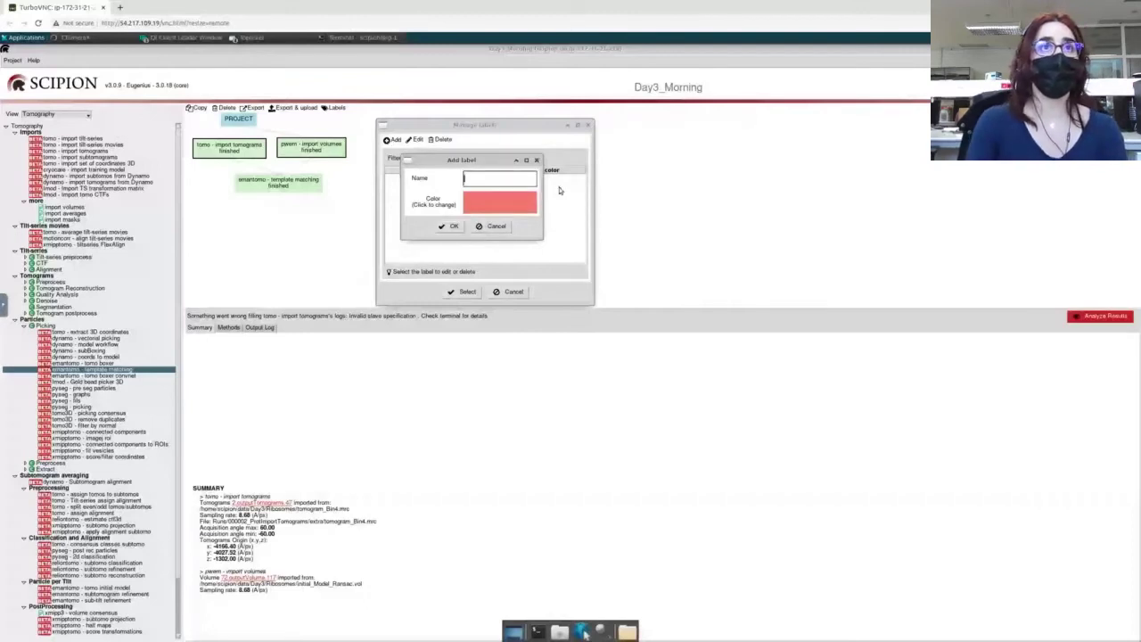
pyautogui.write('impor')
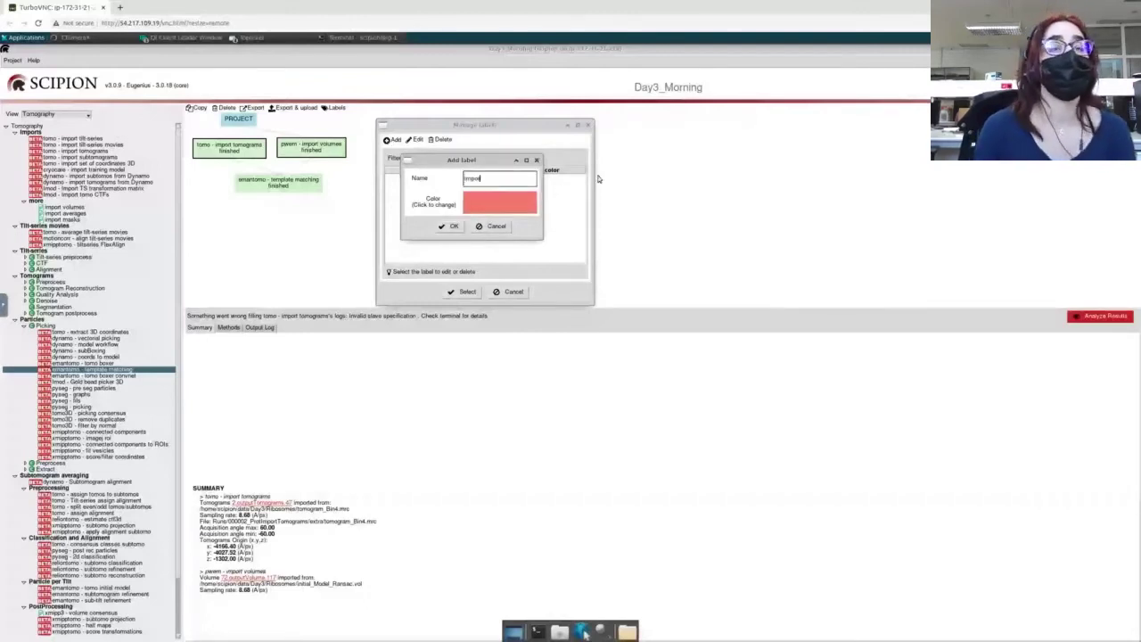
pyautogui.write('ts')
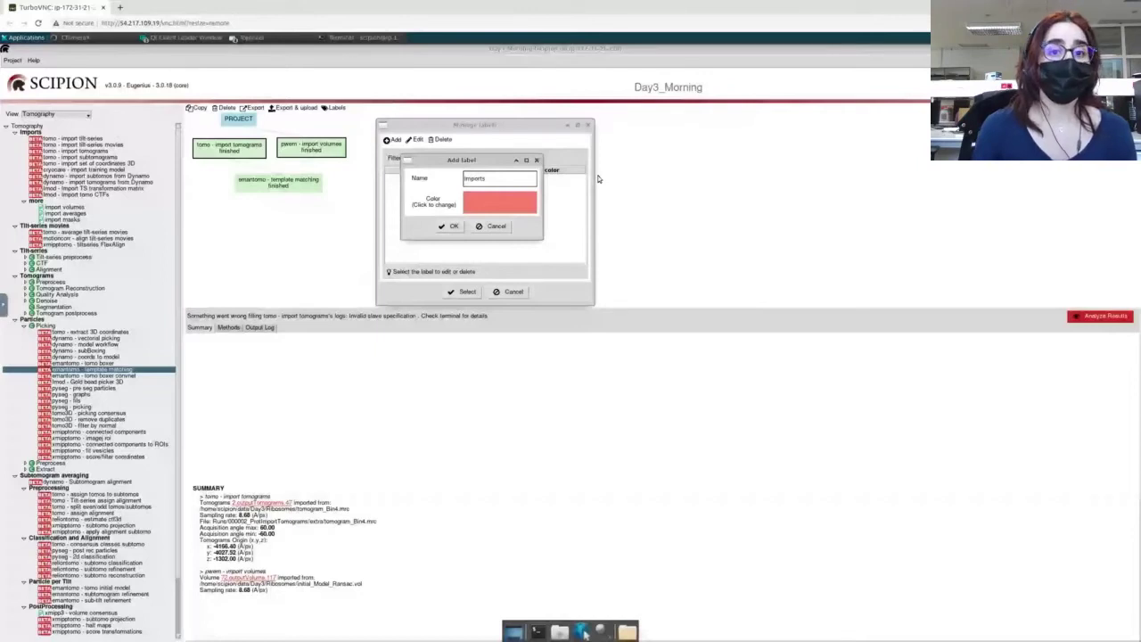
# Set the imports label's colour to a light violet with hue 293, saturation 28 and value 94
pyautogui.click(502, 202)
pyautogui.moveTo(588, 249); pyautogui.dragTo(677, 231)
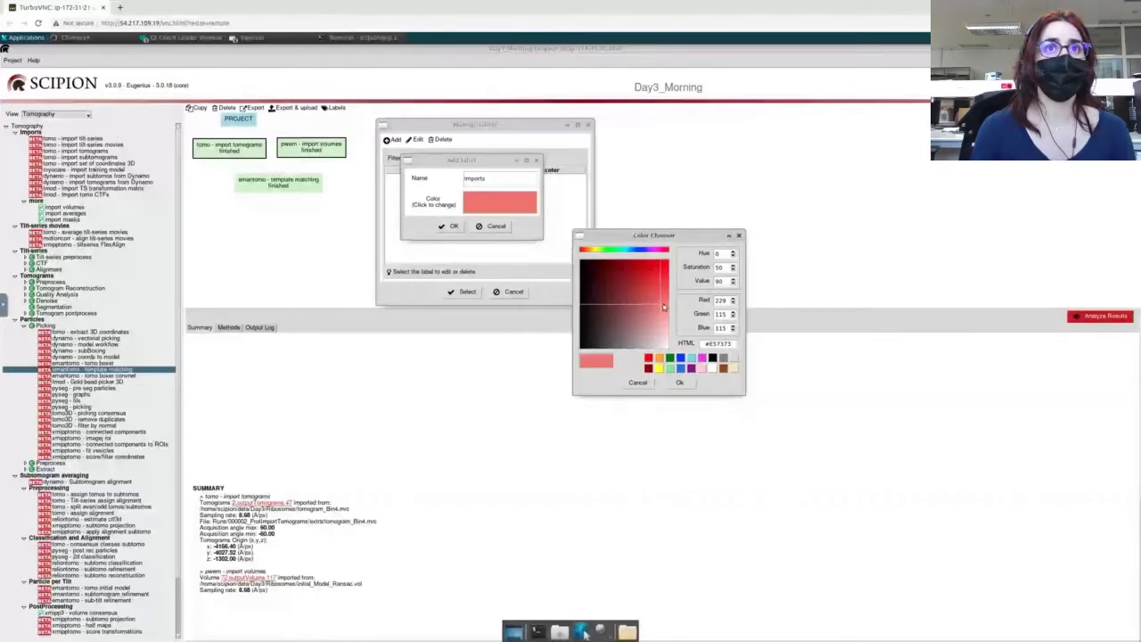
pyautogui.moveTo(664, 307); pyautogui.dragTo(660, 285)
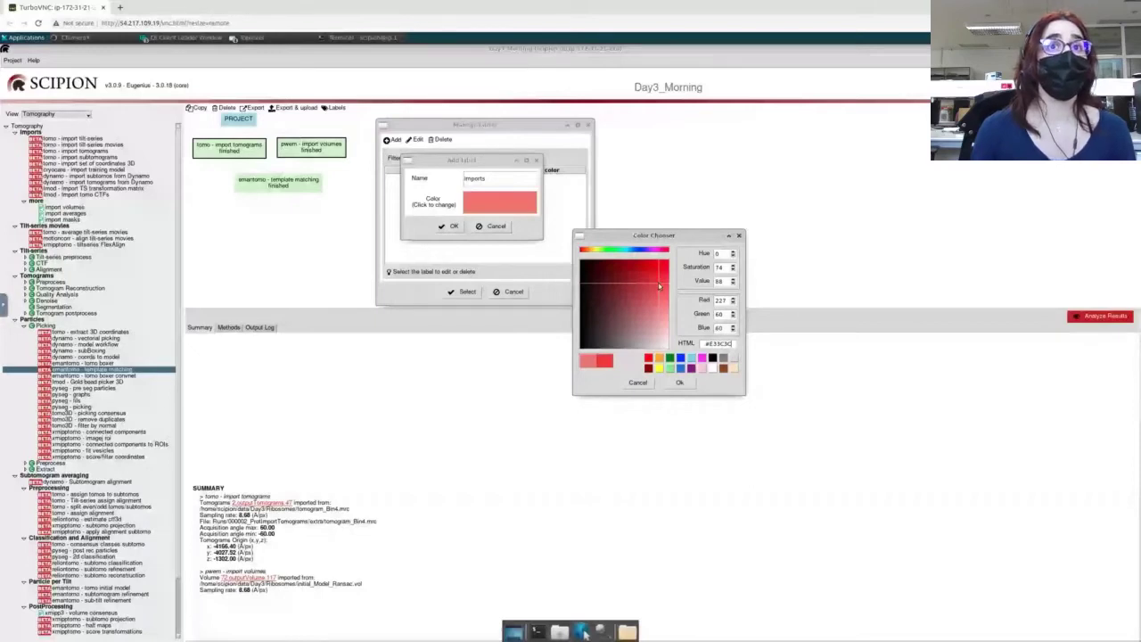
pyautogui.moveTo(660, 285); pyautogui.dragTo(660, 328)
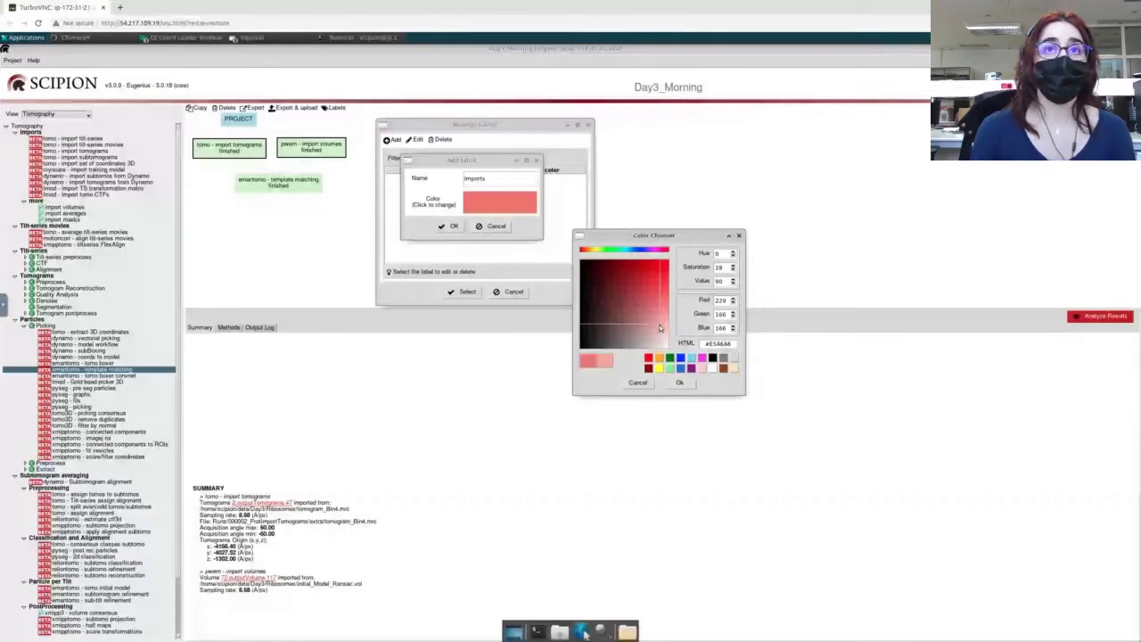
pyautogui.moveTo(660, 328); pyautogui.dragTo(660, 331)
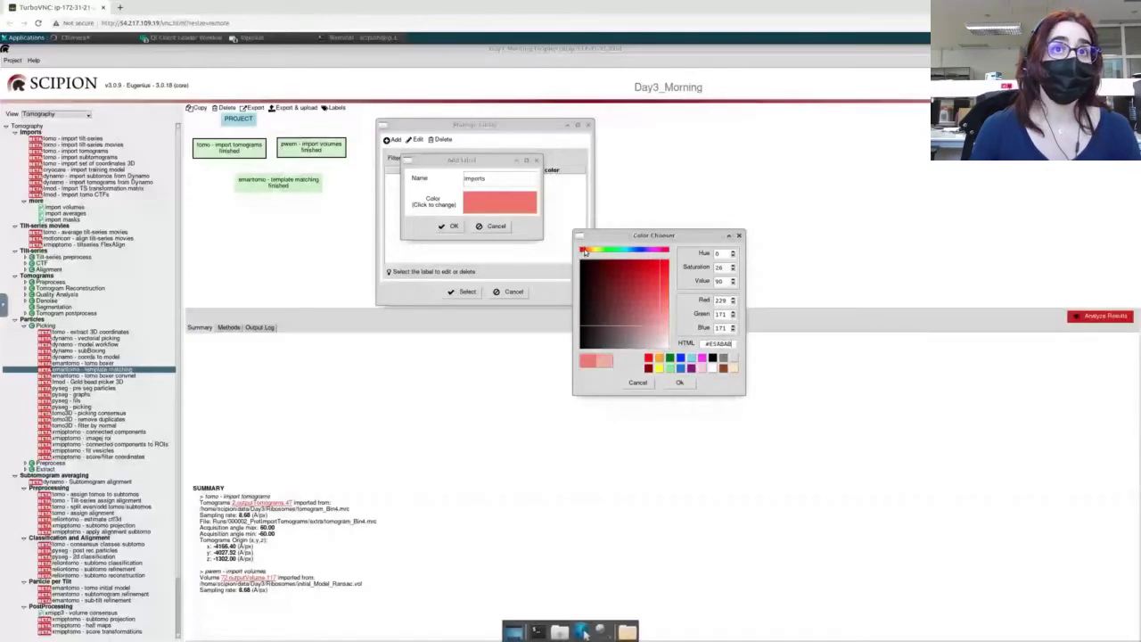
pyautogui.click(653, 253)
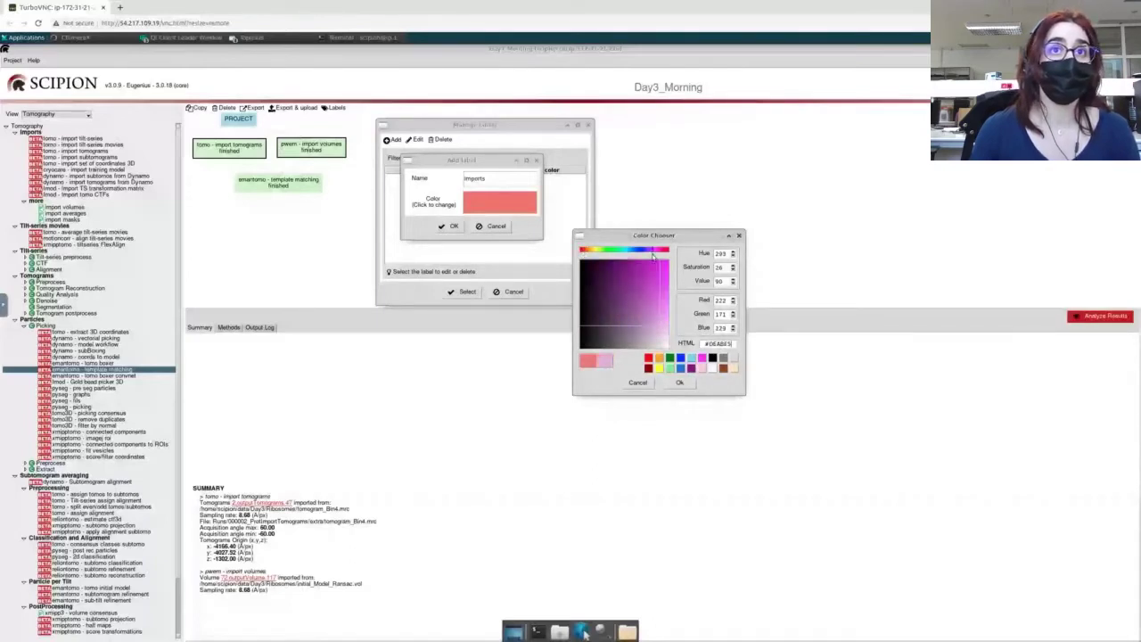
pyautogui.click(665, 331)
pyautogui.click(665, 327)
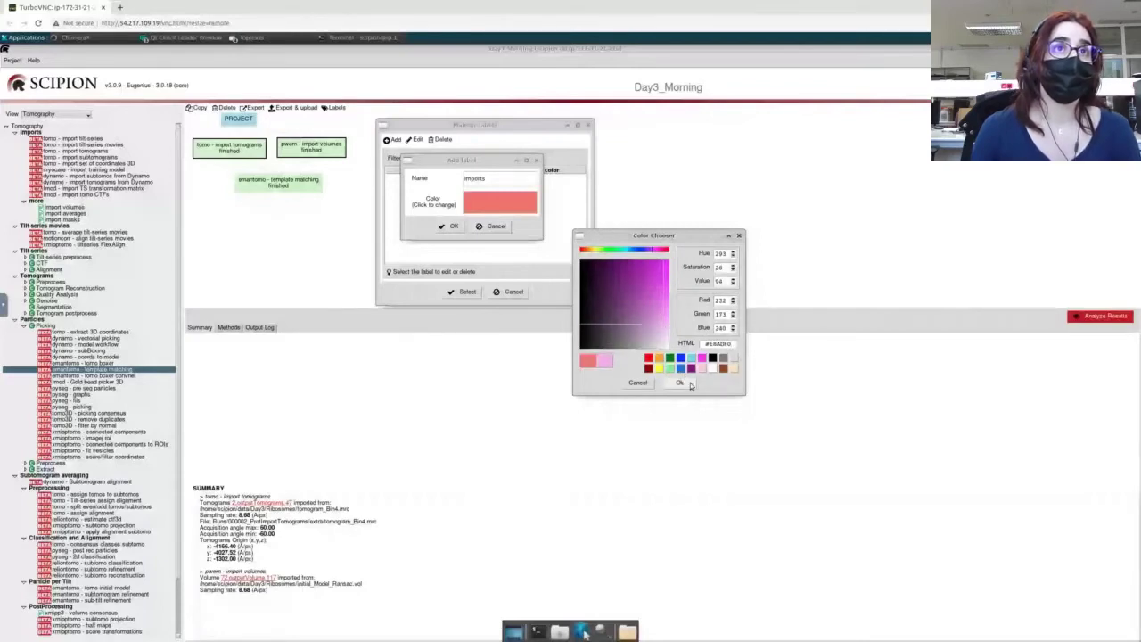
pyautogui.click(679, 383)
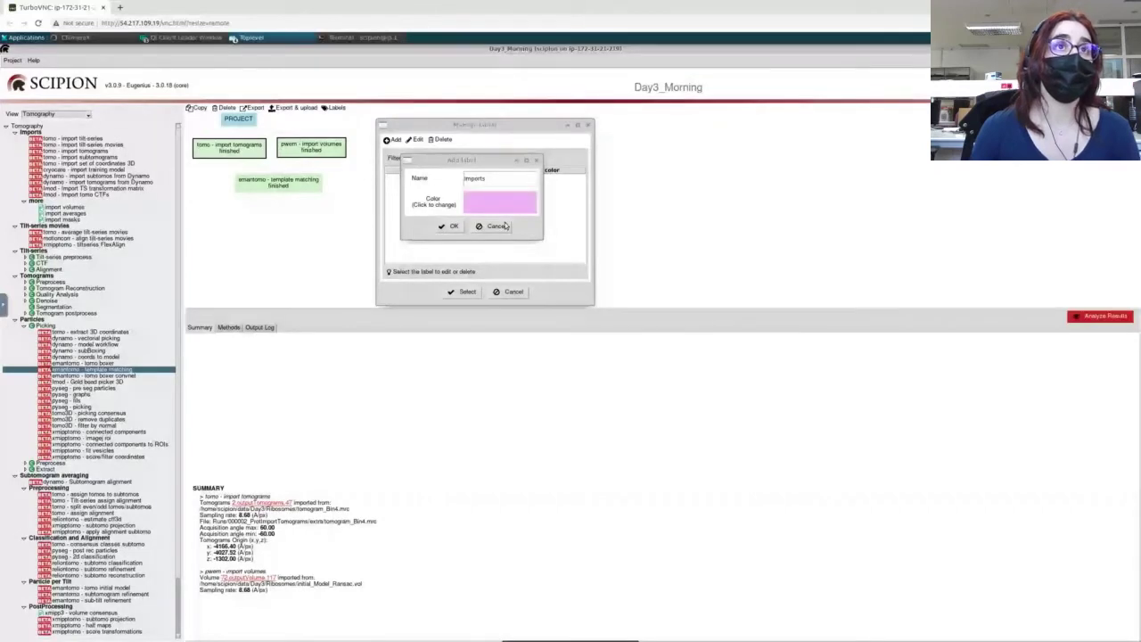
# Save the imports label and assign it to both selected import protocols
pyautogui.click(452, 227)
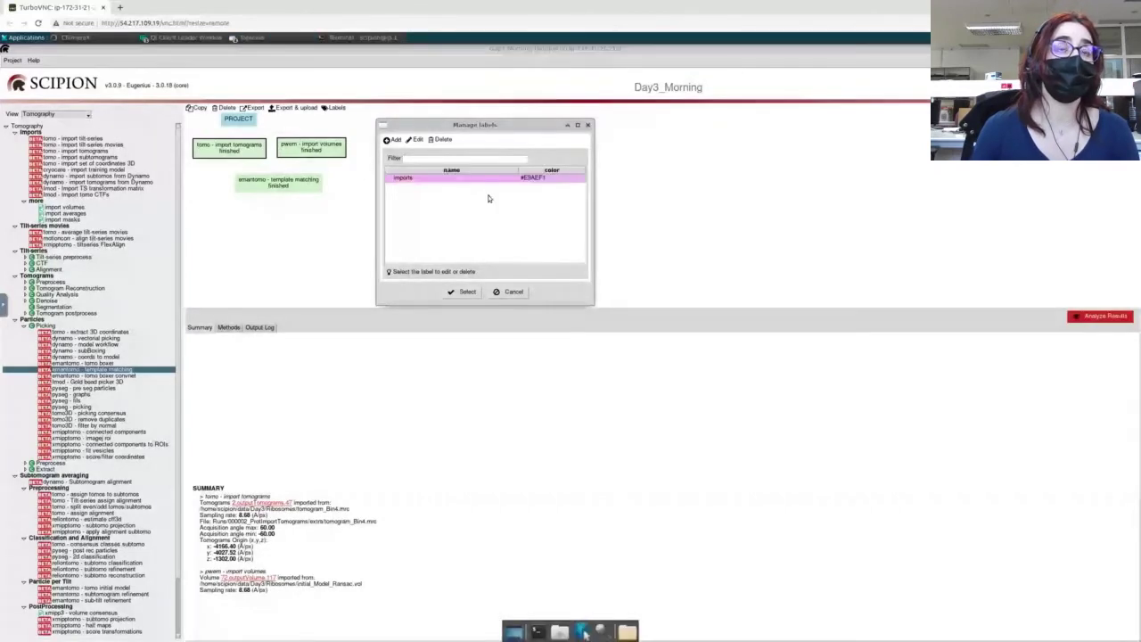
pyautogui.click(486, 179)
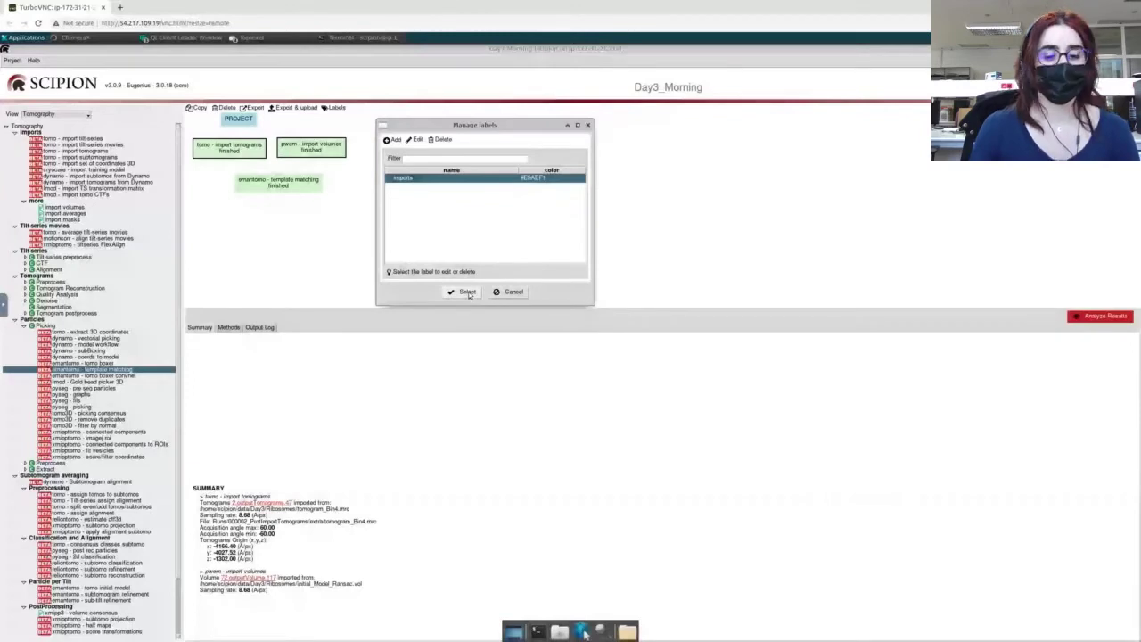
pyautogui.click(469, 292)
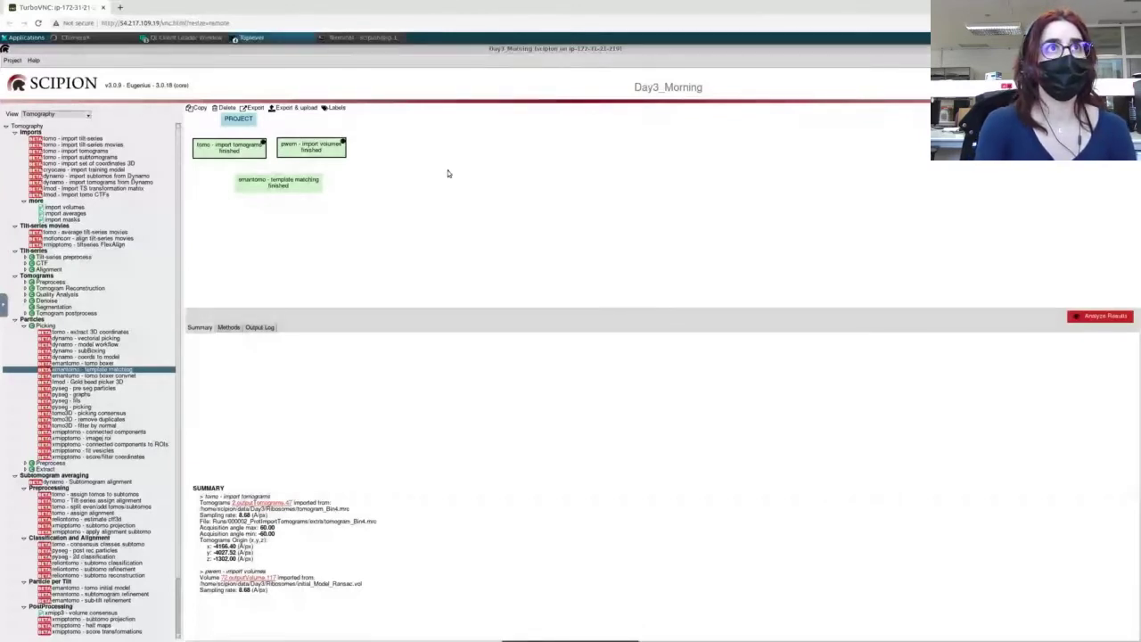
pyautogui.hotkey('ctrl', 't')
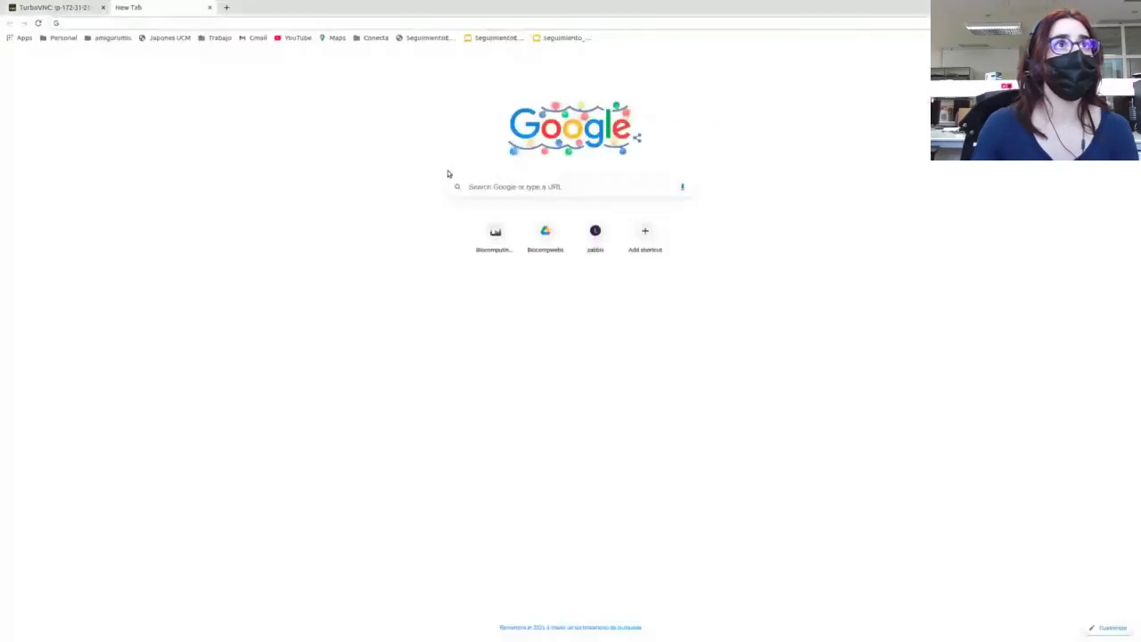
pyautogui.click(207, 9)
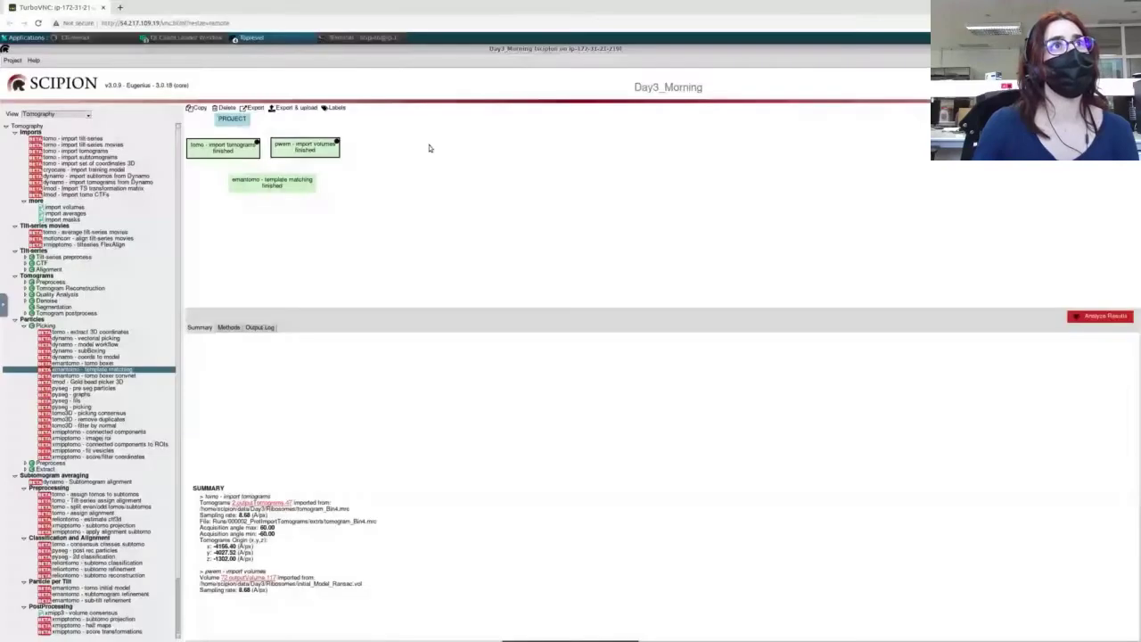
pyautogui.hotkey('ctrl', 't')
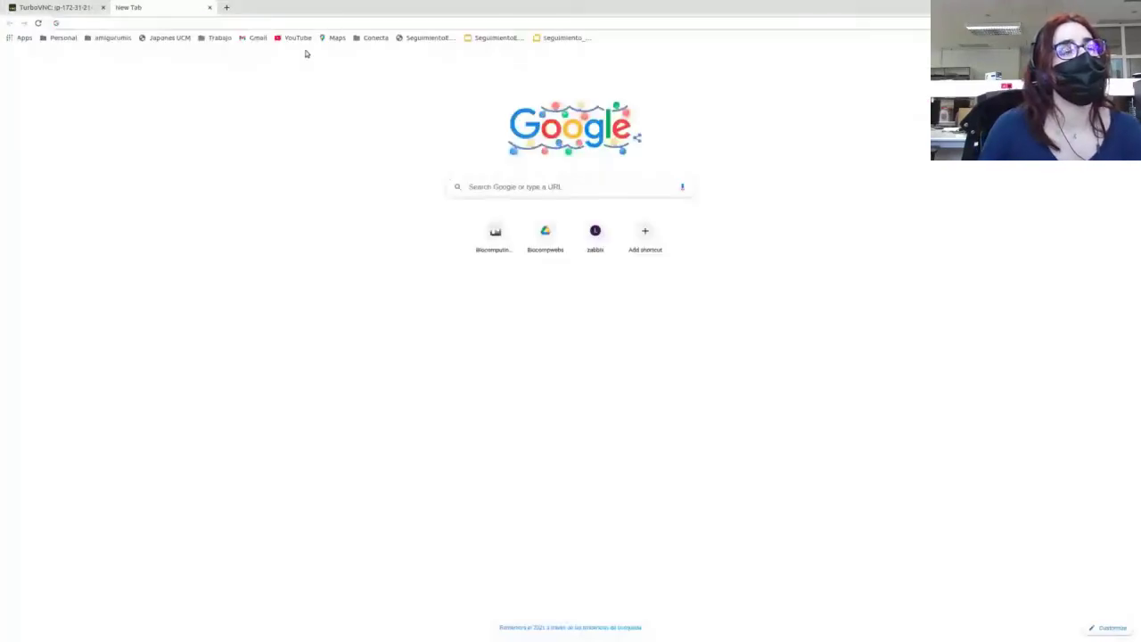
pyautogui.hotkey('ctrl', 'w')
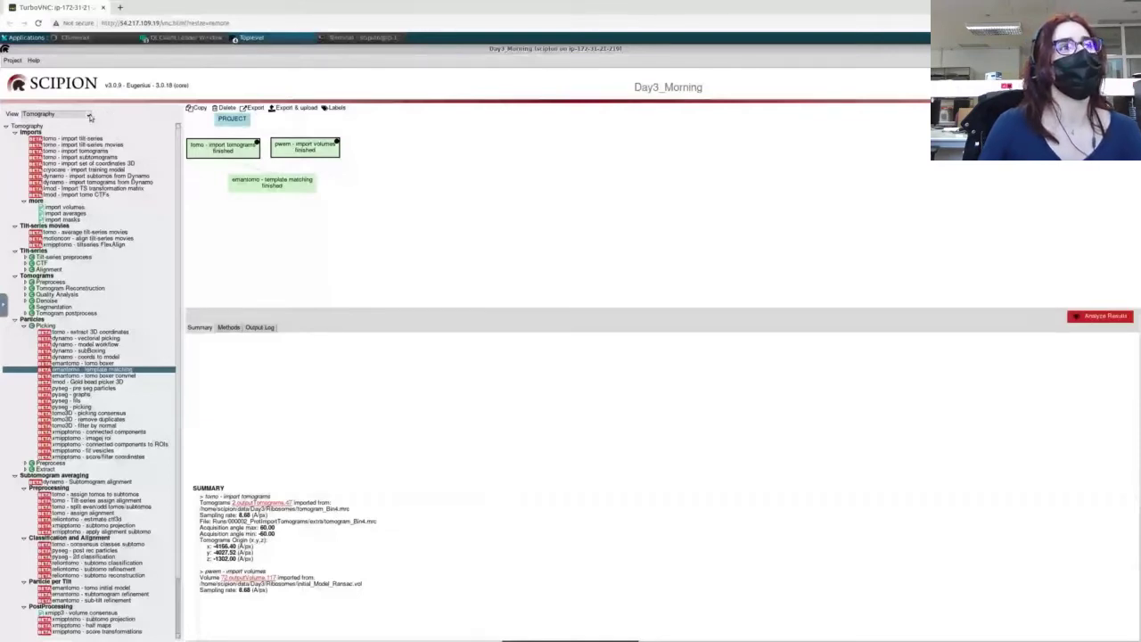
# Toggle the workflow's colour mode to colour the protocol boxes by label, and select the template matching protocol
pyautogui.click(13, 60)
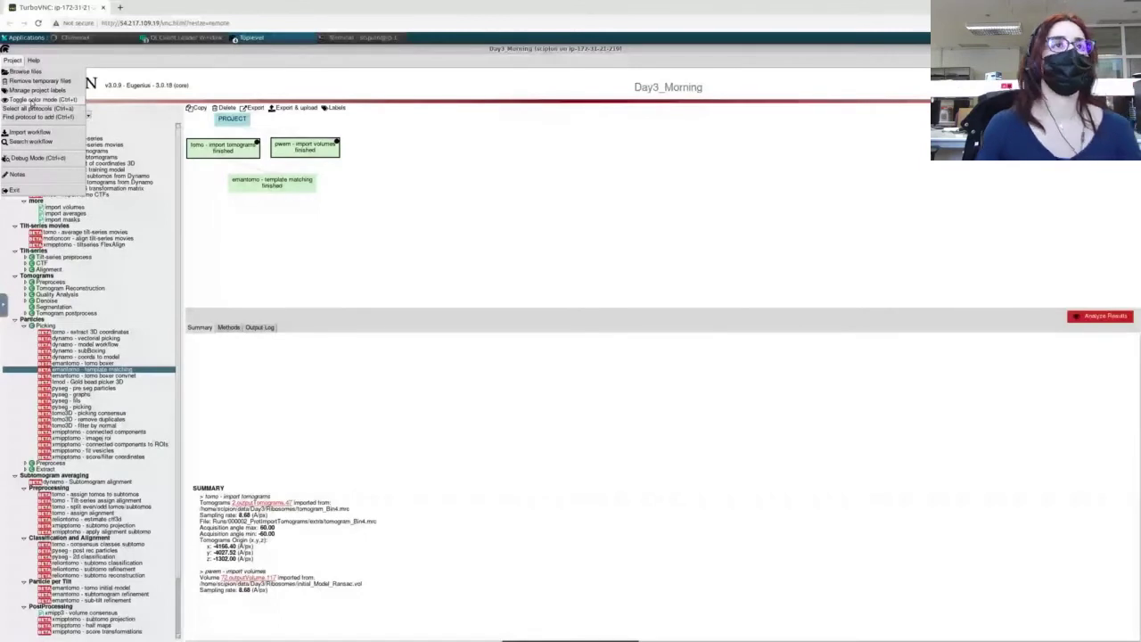
pyautogui.click(32, 100)
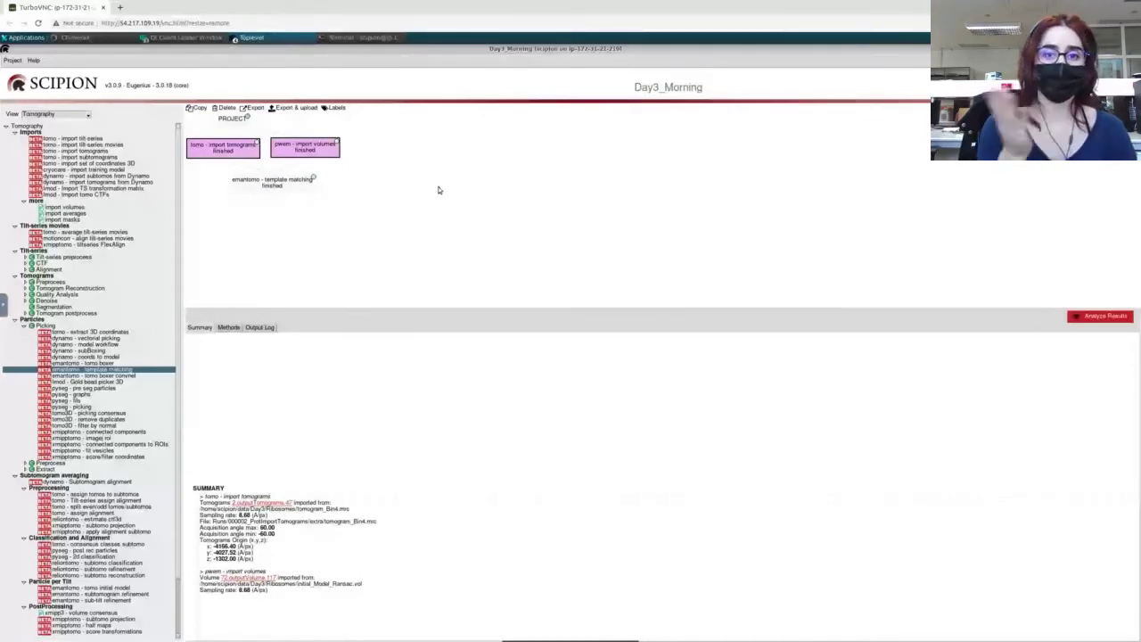
pyautogui.moveTo(274, 183)
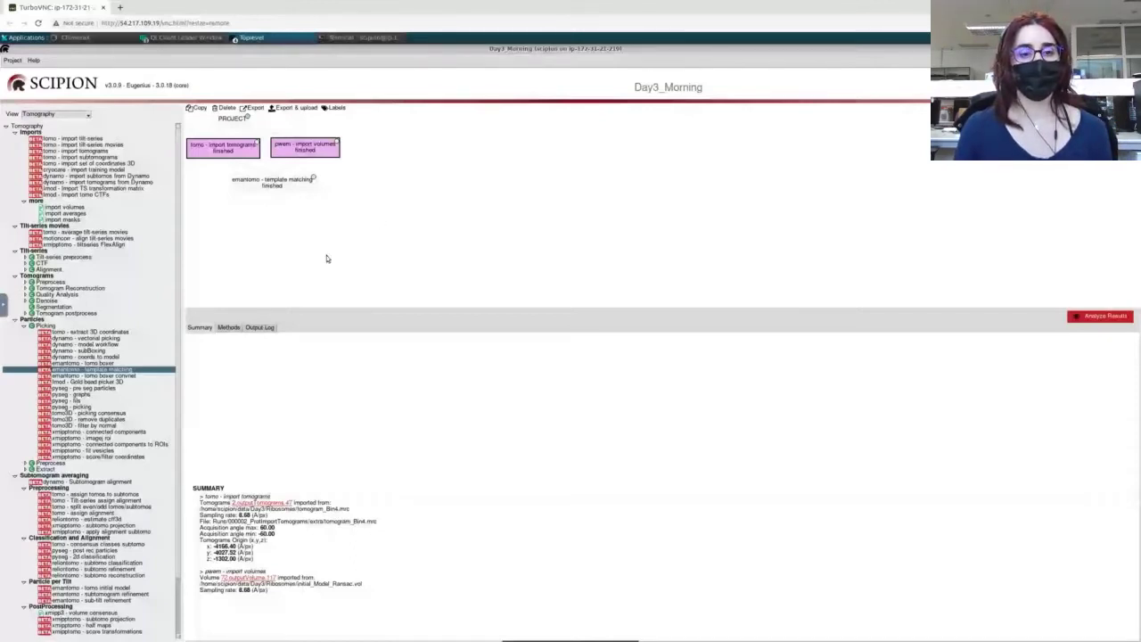
pyautogui.click(292, 193)
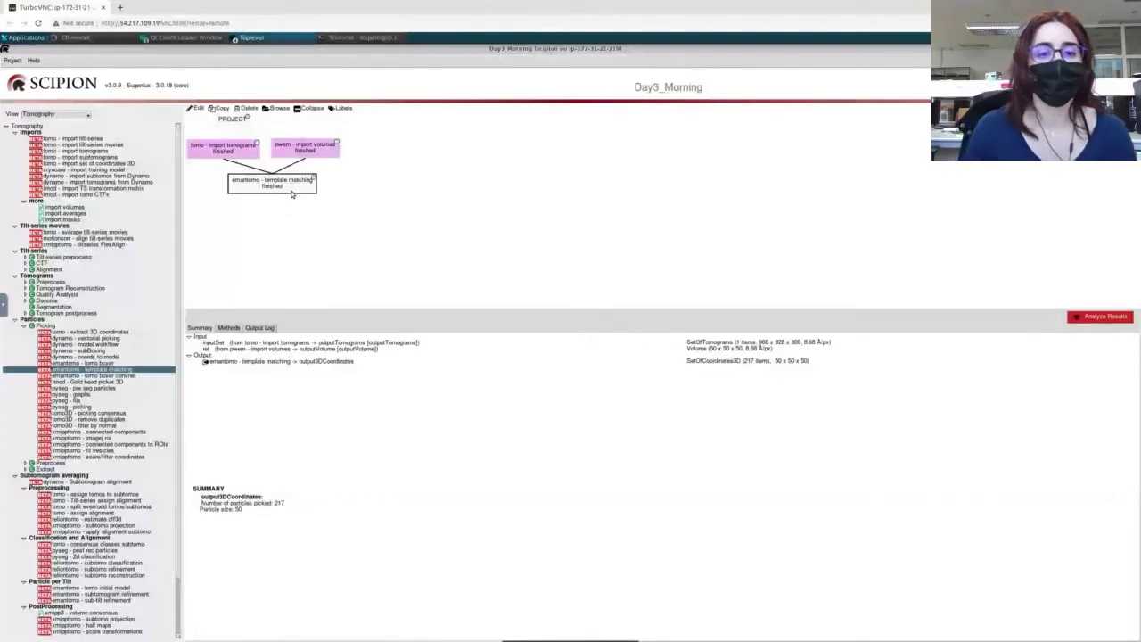